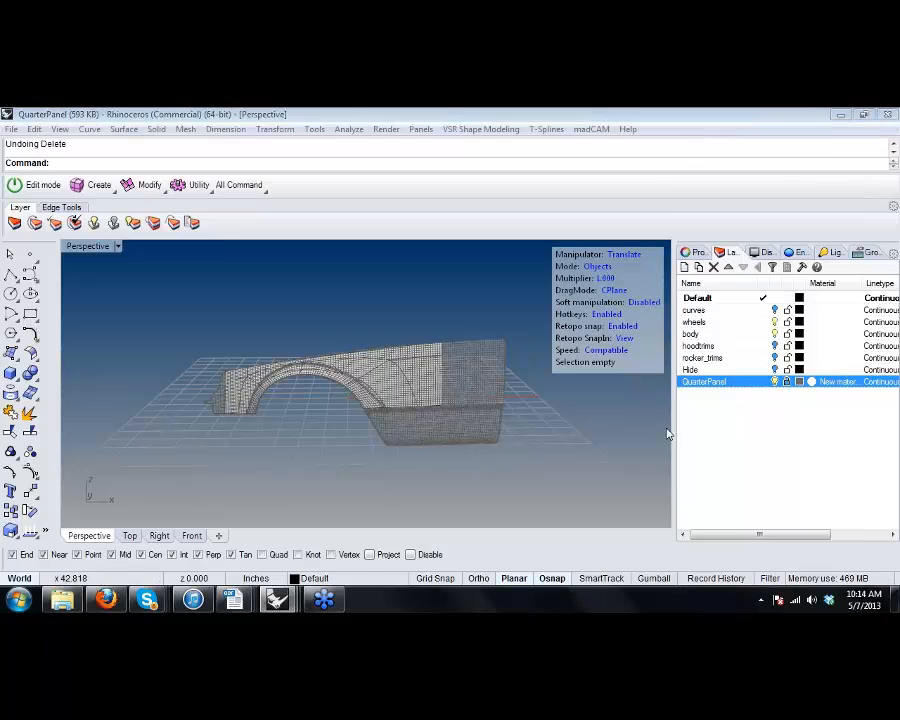
# Try setting the QuarterPanel layer material's transparency to 0%.
pyautogui.click(811, 383)
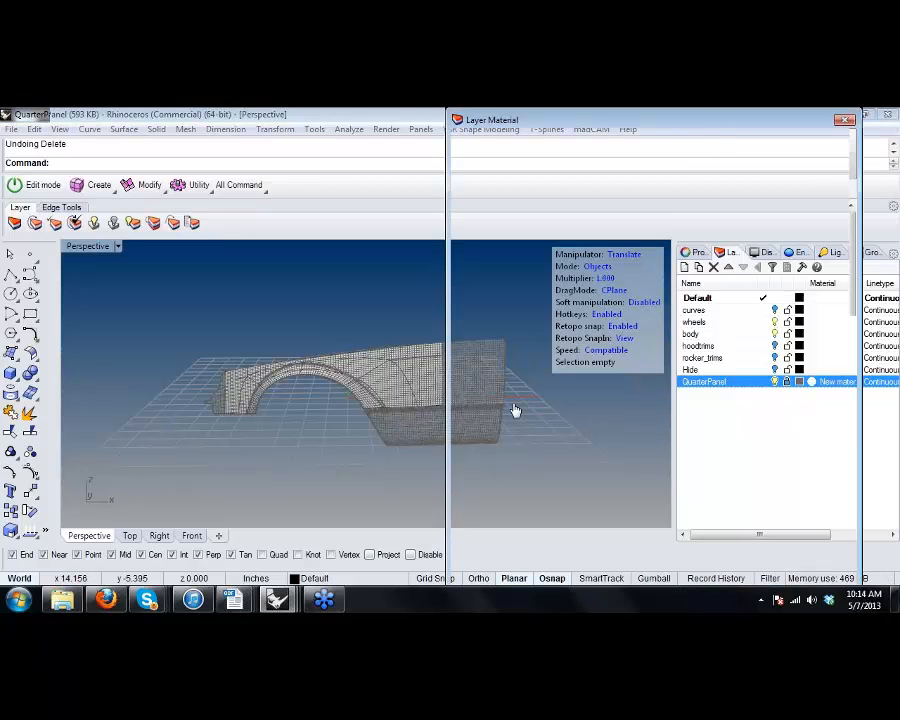
pyautogui.moveTo(720, 328); pyautogui.dragTo(518, 325)
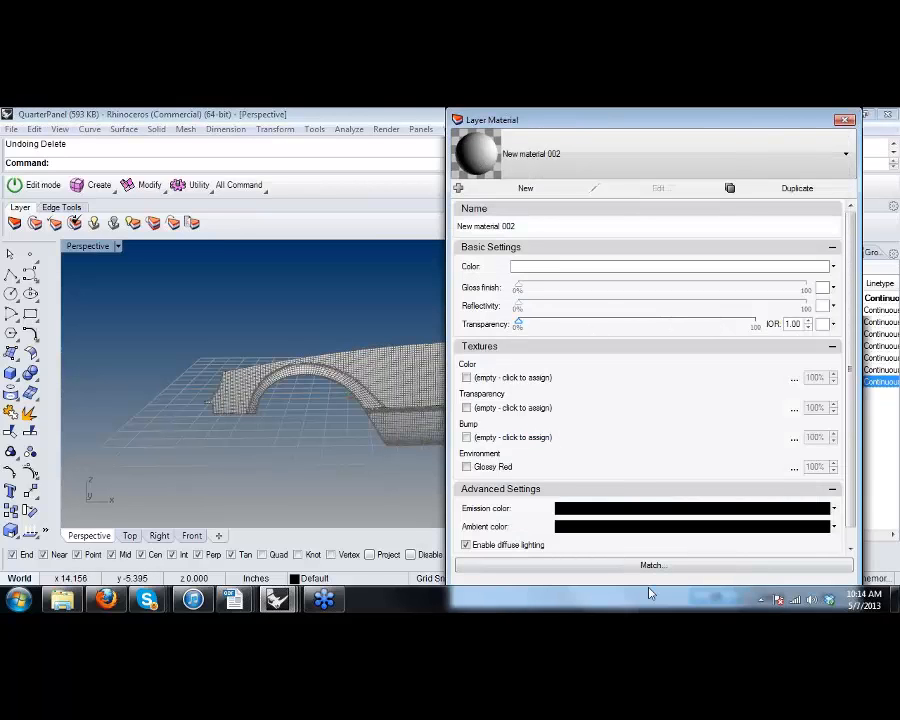
pyautogui.click(846, 121)
# Review the QuarterPanel layer's material settings, including transparency, textures and advanced options, beside the wheel arch mesh.
pyautogui.scroll(5, 293, 412)
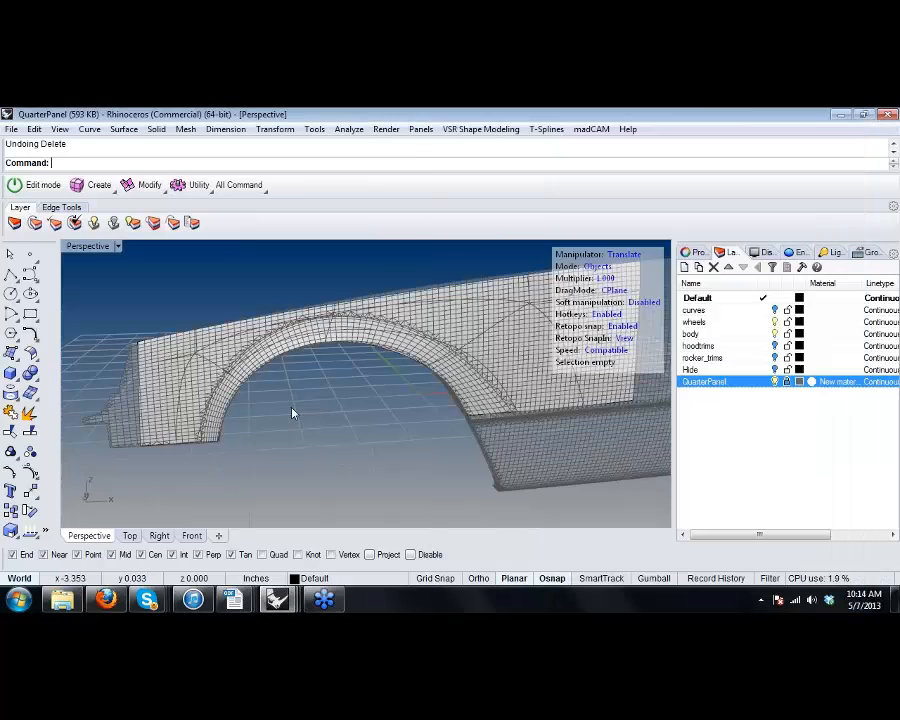
pyautogui.moveTo(245, 423); pyautogui.dragTo(300, 400, button='right')
pyautogui.click(810, 381)
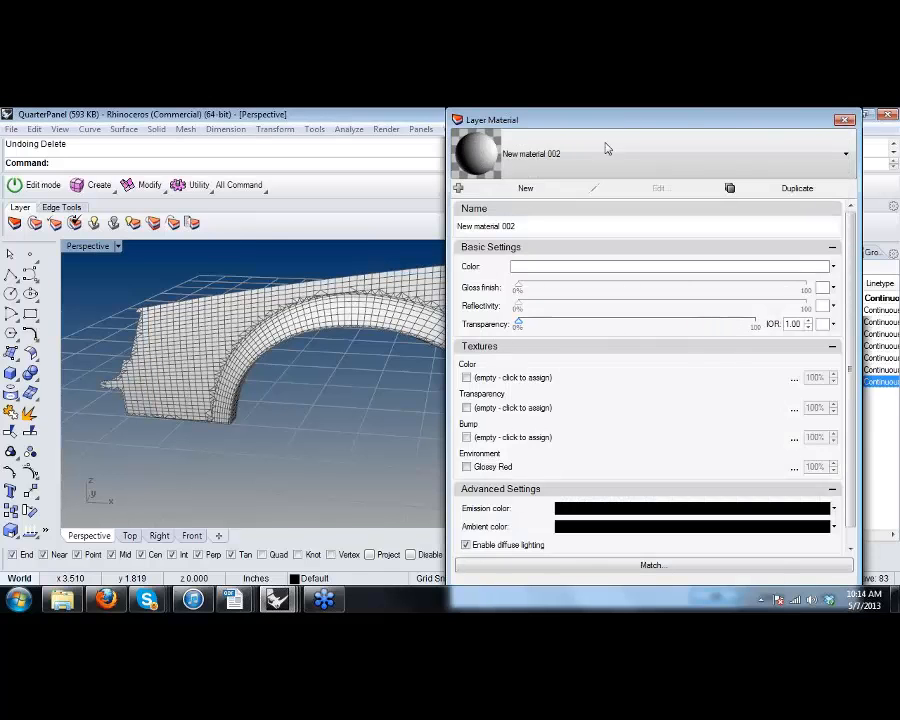
pyautogui.moveTo(572, 133); pyautogui.dragTo(475, 133)
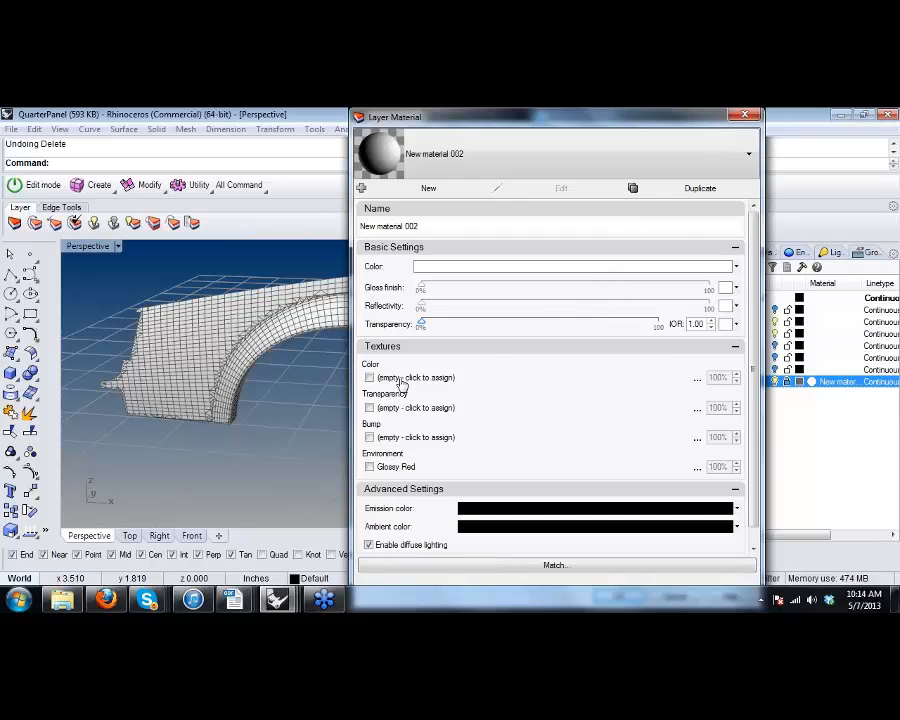
pyautogui.scroll(-1, 680, 498)
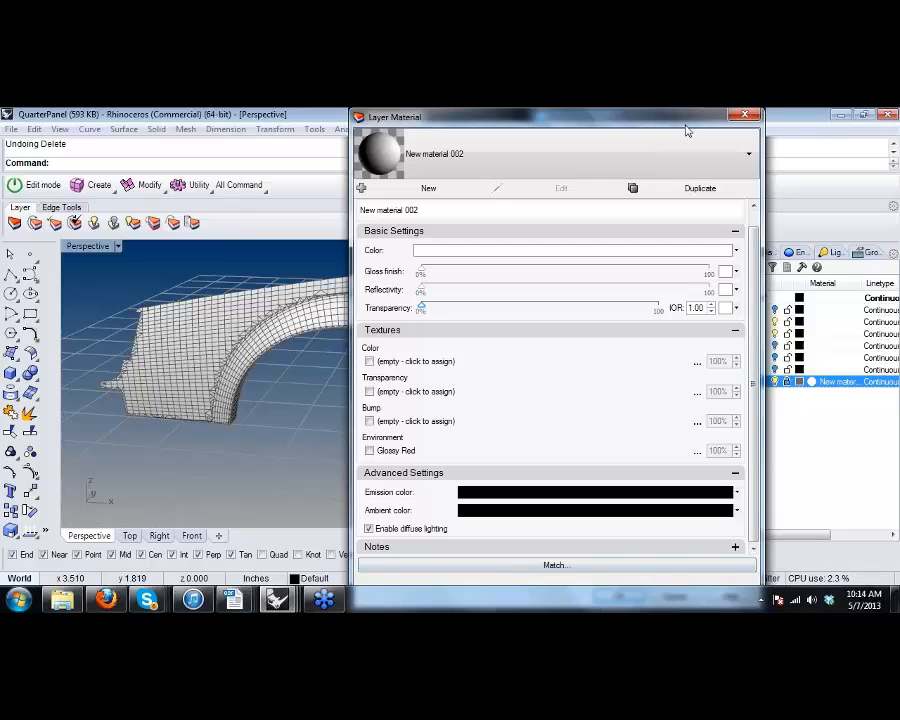
pyautogui.moveTo(687, 131); pyautogui.dragTo(603, 131)
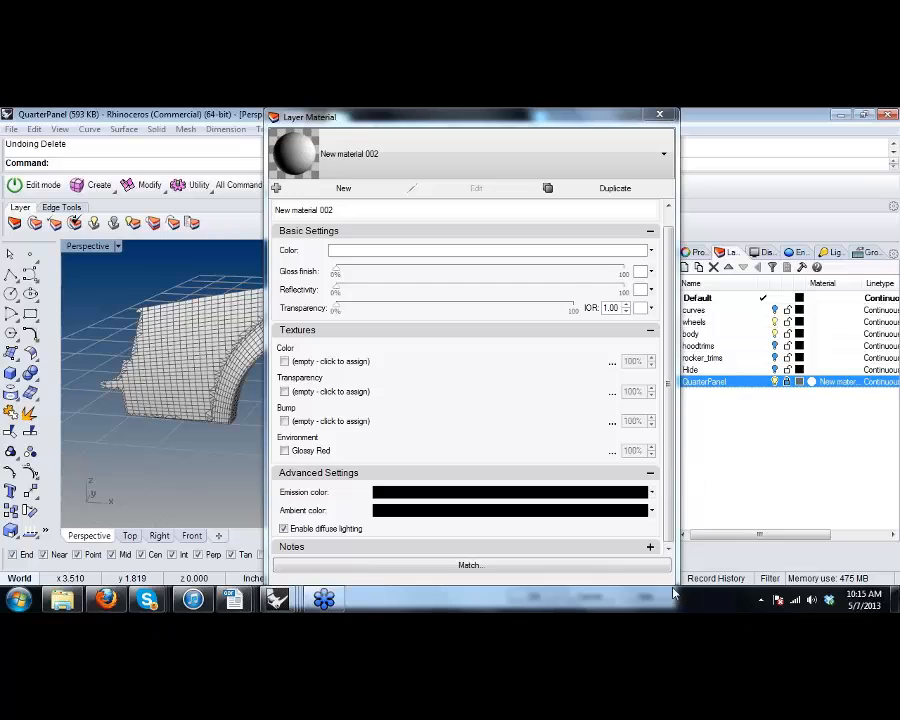
pyautogui.moveTo(674, 573); pyautogui.dragTo(626, 573)
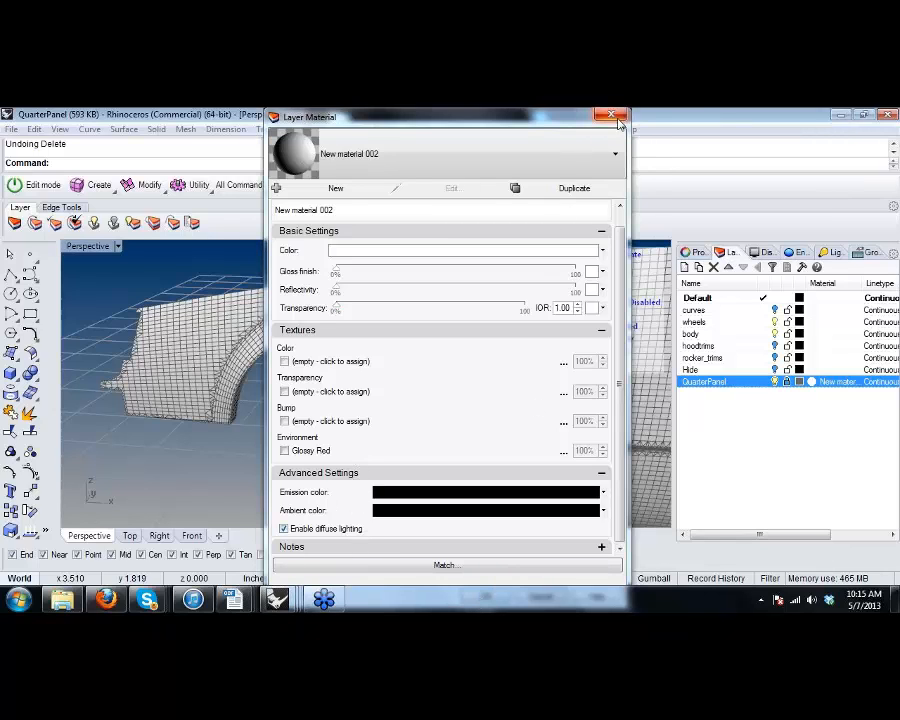
pyautogui.scroll(1, 608, 340)
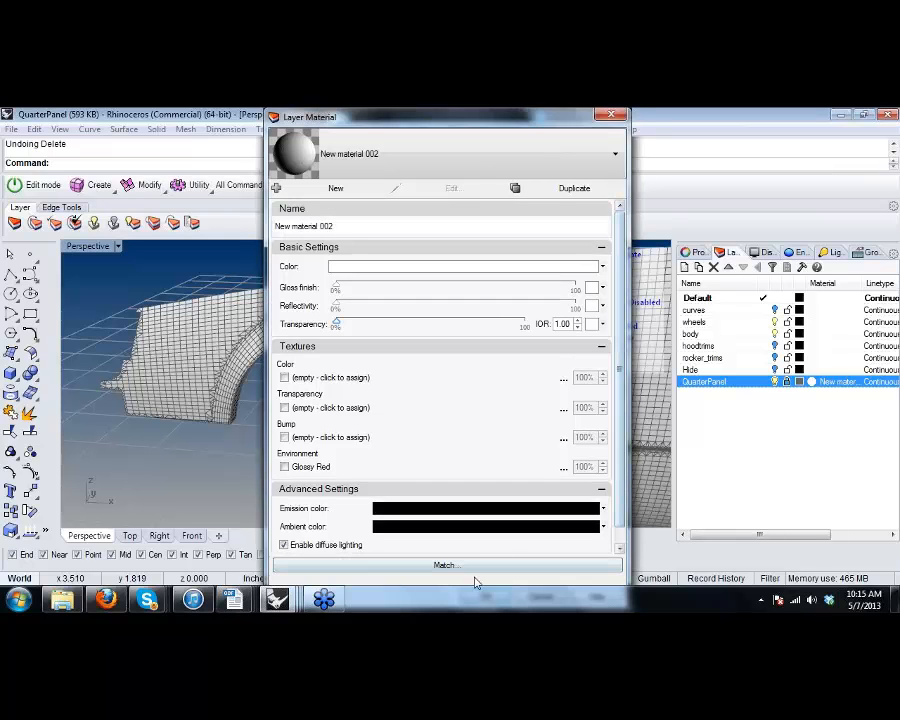
pyautogui.click(611, 116)
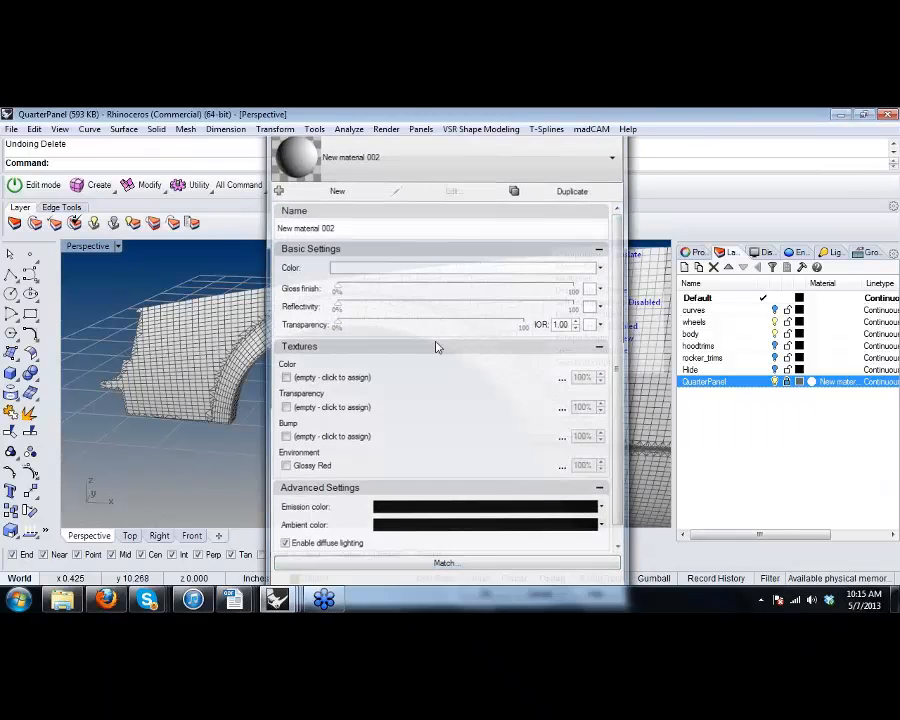
# Delete the existing surface overlaying the quarter panel mesh and hide the construction-plane grid.
pyautogui.scroll(-5, 258, 472)
pyautogui.moveTo(298, 446); pyautogui.dragTo(317, 450, button='right')
pyautogui.scroll(-1, 279, 450)
pyautogui.click(326, 378)
pyautogui.press('Delete')
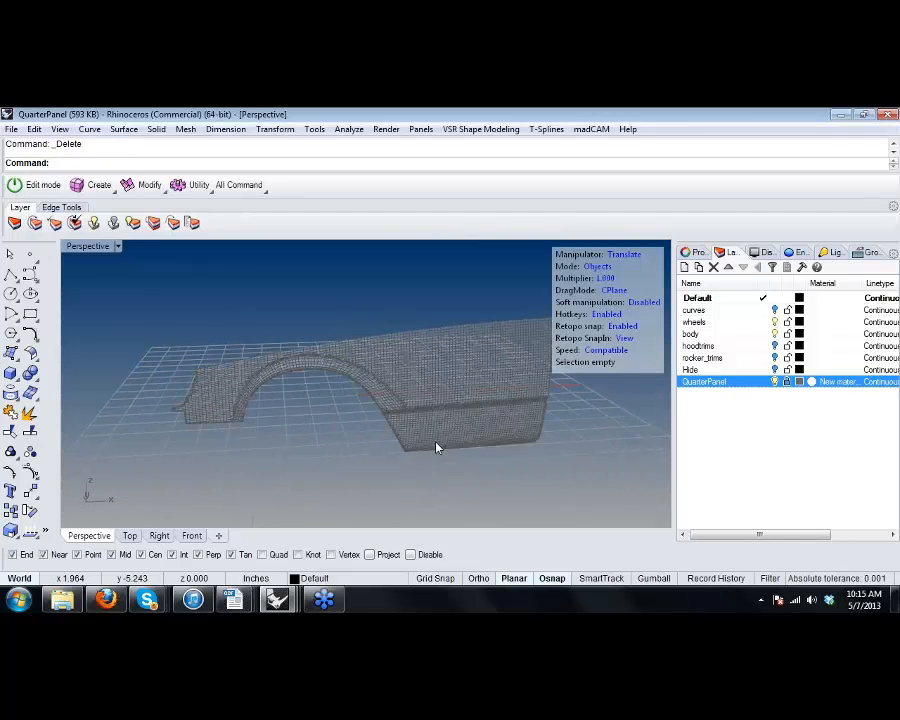
pyautogui.press('F7')
pyautogui.moveTo(436, 434); pyautogui.dragTo(418, 428, button='right')
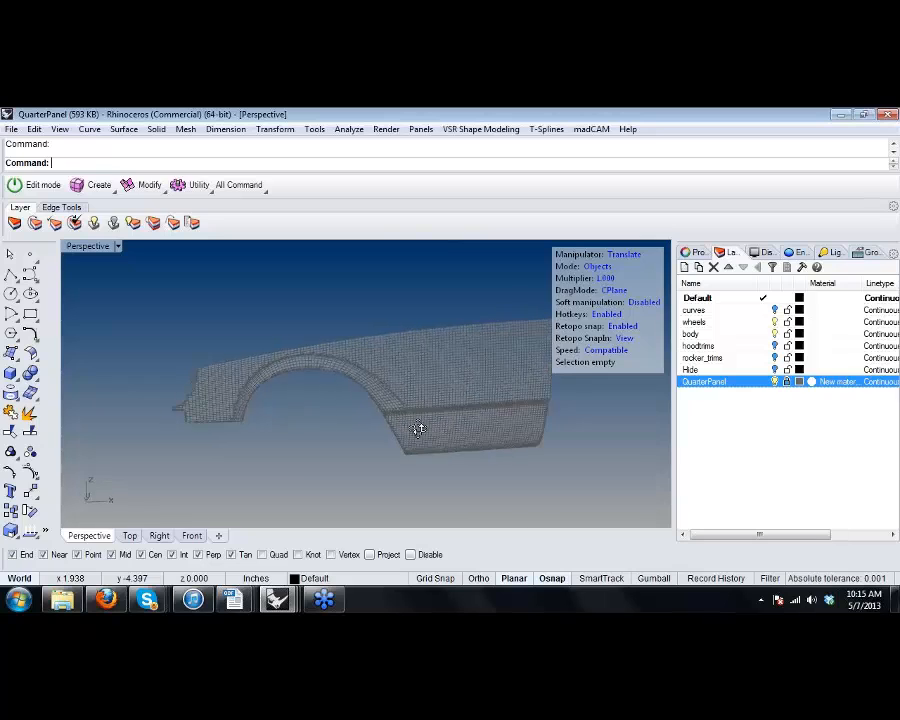
# Try making the QuarterPanel layer material opaque by lowering its transparency to 0%.
pyautogui.click(811, 382)
pyautogui.click(811, 381)
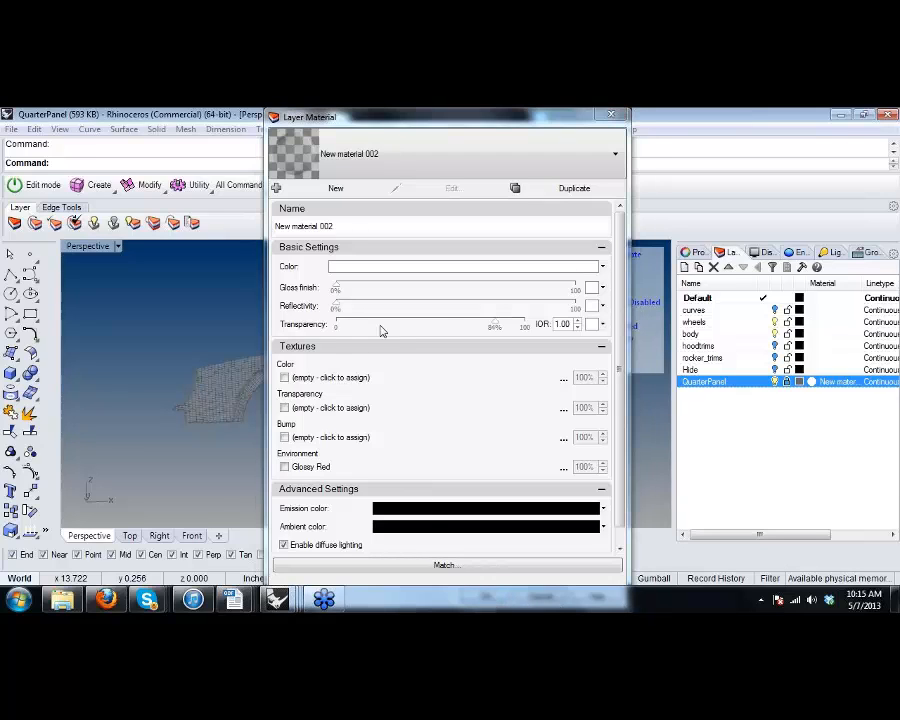
pyautogui.moveTo(497, 330); pyautogui.dragTo(337, 326)
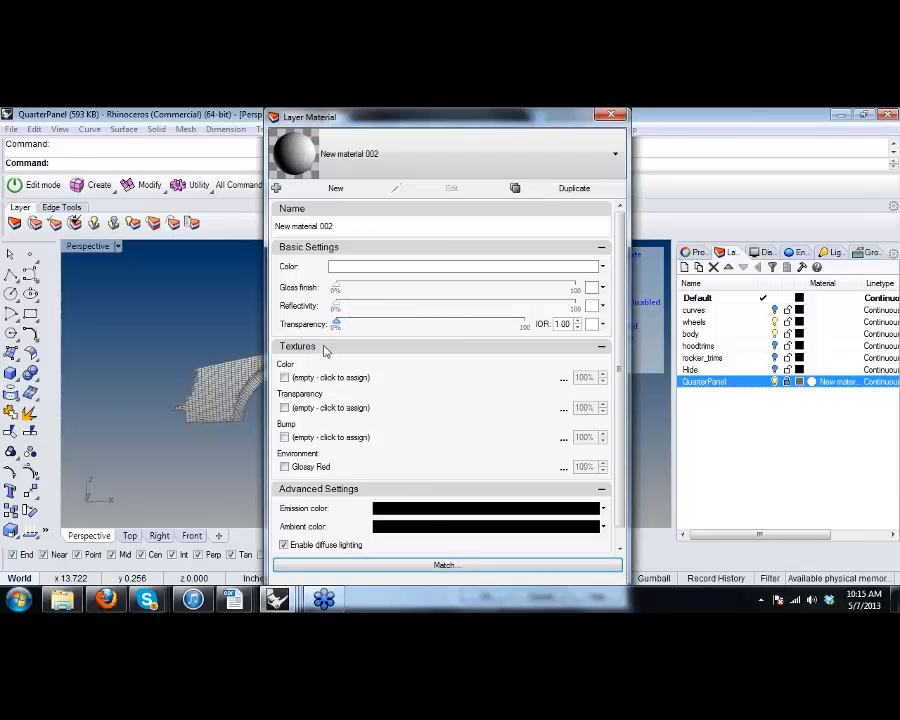
pyautogui.click(473, 595)
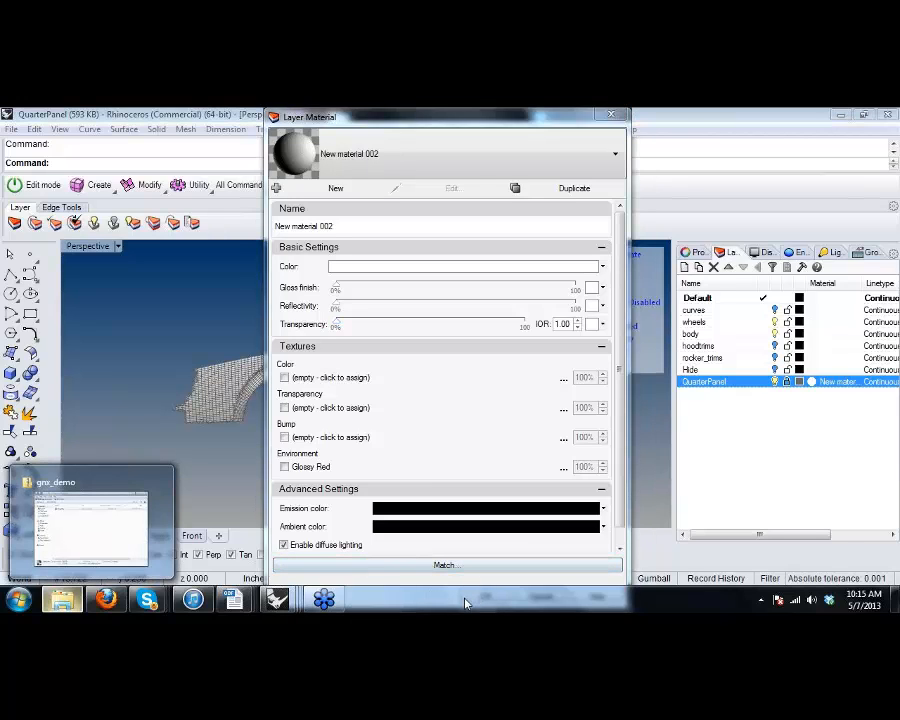
pyautogui.click(606, 121)
# Examine the quarter panel mesh around the wheel arch and along the body line, and restore the construction-plane grid.
pyautogui.moveTo(350, 436); pyautogui.dragTo(372, 449, button='right')
pyautogui.scroll(5, 381, 362)
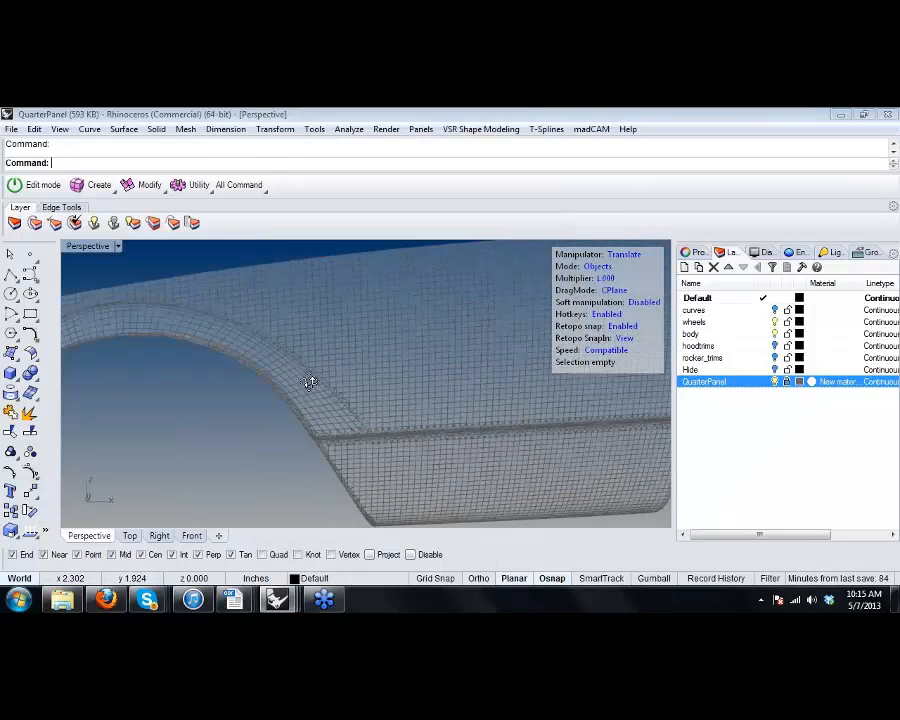
pyautogui.moveTo(309, 382); pyautogui.dragTo(354, 410, button='right')
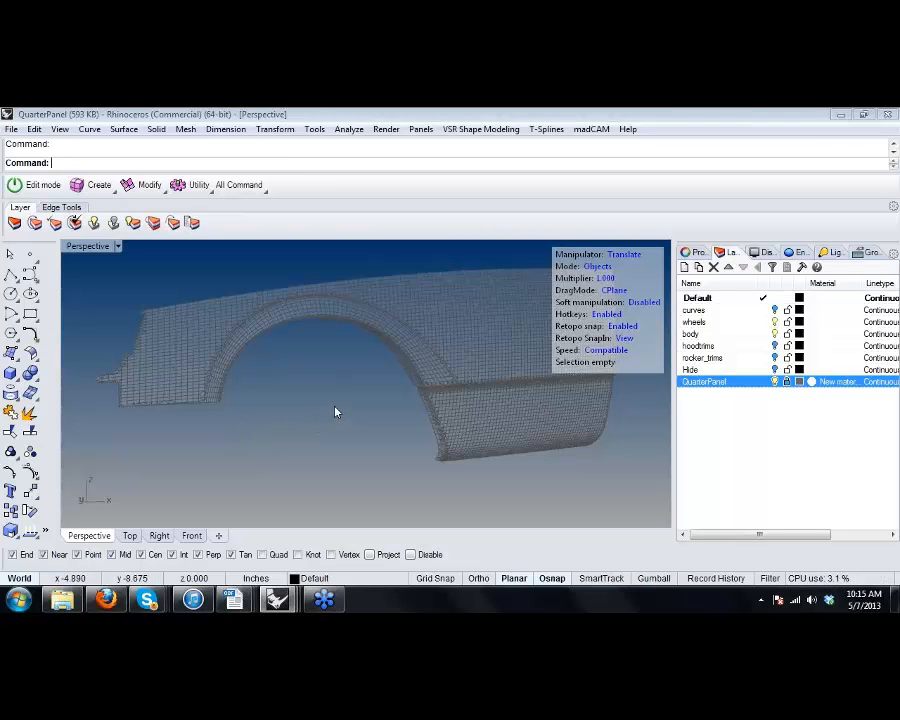
pyautogui.moveTo(343, 427)
pyautogui.mouseDown(button='right')
pyautogui.moveTo(346, 448)
pyautogui.moveTo(348, 408)
pyautogui.moveTo(337, 438)
pyautogui.mouseUp(button='right')
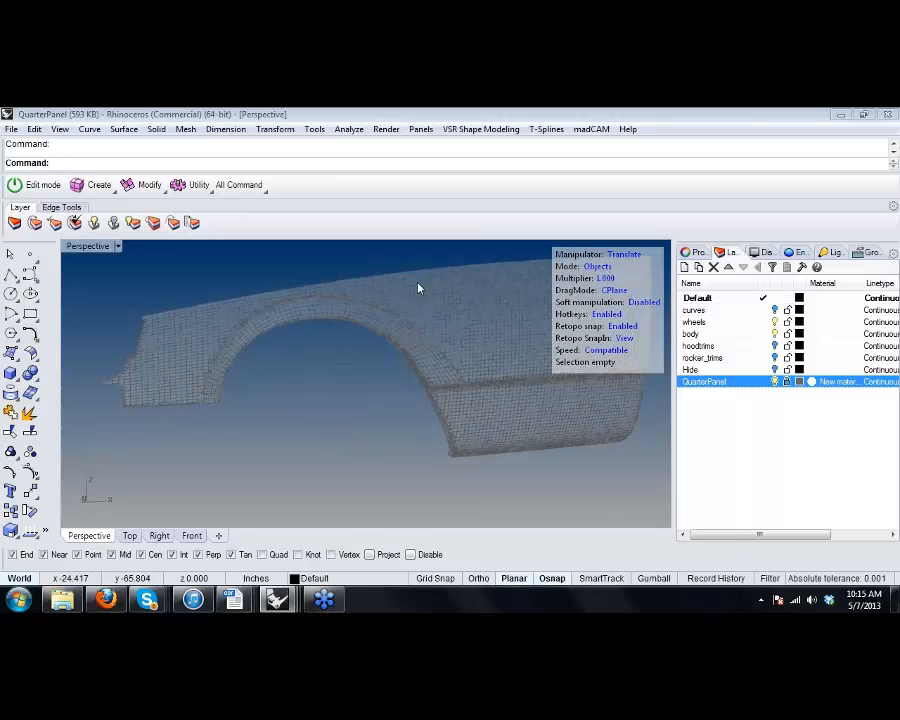
pyautogui.scroll(5, 420, 300)
pyautogui.moveTo(421, 314); pyautogui.dragTo(331, 408, button='right')
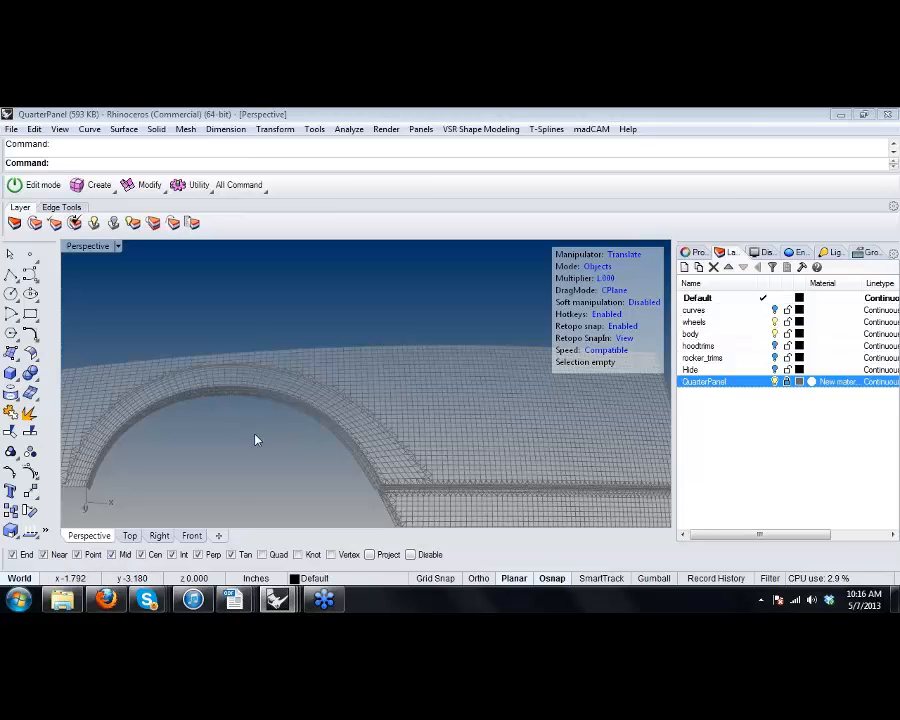
pyautogui.moveTo(256, 440); pyautogui.dragTo(197, 327, button='right')
pyautogui.scroll(4, 240, 324)
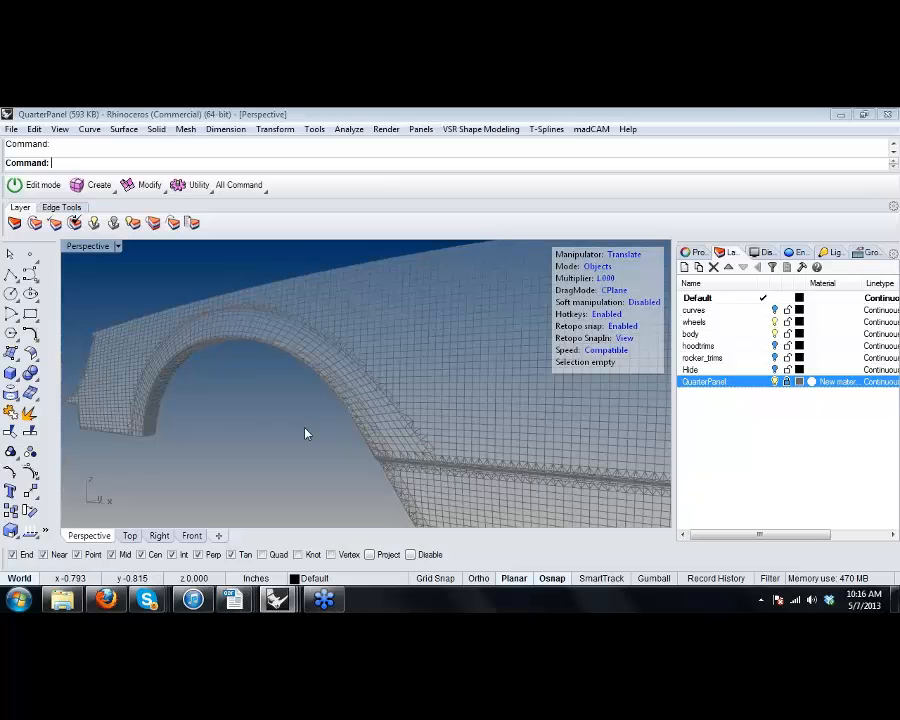
pyautogui.moveTo(305, 432)
pyautogui.mouseDown(button='right')
pyautogui.moveTo(323, 378)
pyautogui.moveTo(233, 378)
pyautogui.moveTo(321, 368)
pyautogui.moveTo(366, 384)
pyautogui.moveTo(321, 434)
pyautogui.moveTo(309, 404)
pyautogui.moveTo(289, 414)
pyautogui.moveTo(341, 399)
pyautogui.moveTo(366, 422)
pyautogui.moveTo(323, 404)
pyautogui.moveTo(430, 416)
pyautogui.moveTo(404, 438)
pyautogui.moveTo(356, 446)
pyautogui.moveTo(418, 414)
pyautogui.moveTo(300, 413)
pyautogui.moveTo(291, 373)
pyautogui.moveTo(273, 424)
pyautogui.moveTo(295, 444)
pyautogui.mouseUp(button='right')
pyautogui.scroll(-4, 449, 422)
pyautogui.scroll(-4, 358, 445)
pyautogui.scroll(-4, 300, 410)
pyautogui.press('F7')
pyautogui.scroll(-4, 279, 393)
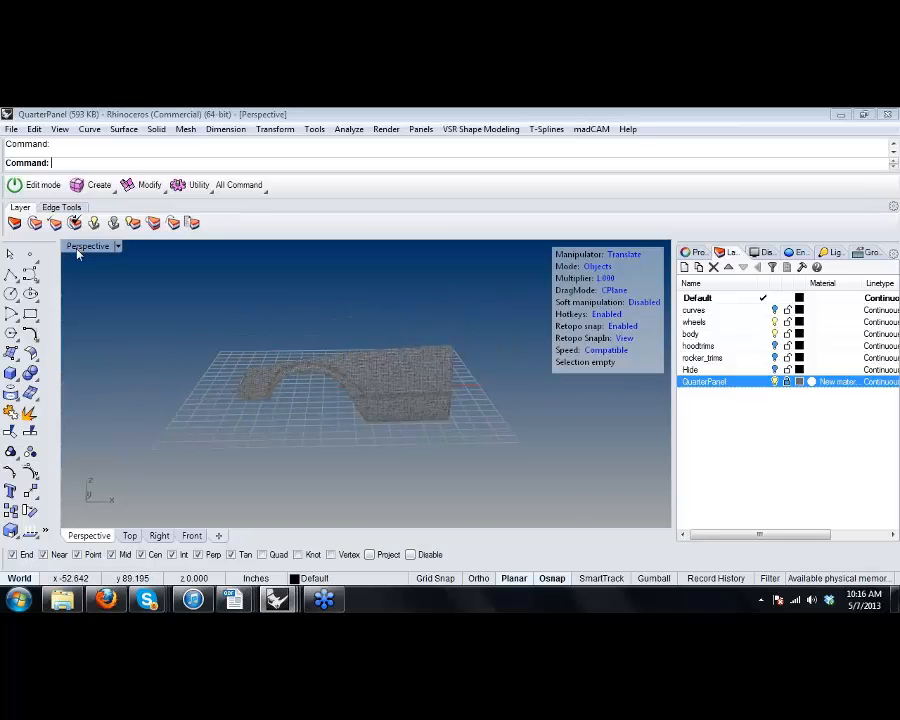
# Maximize the Front viewport and set its display mode to Shaded.
pyautogui.doubleClick(88, 247)
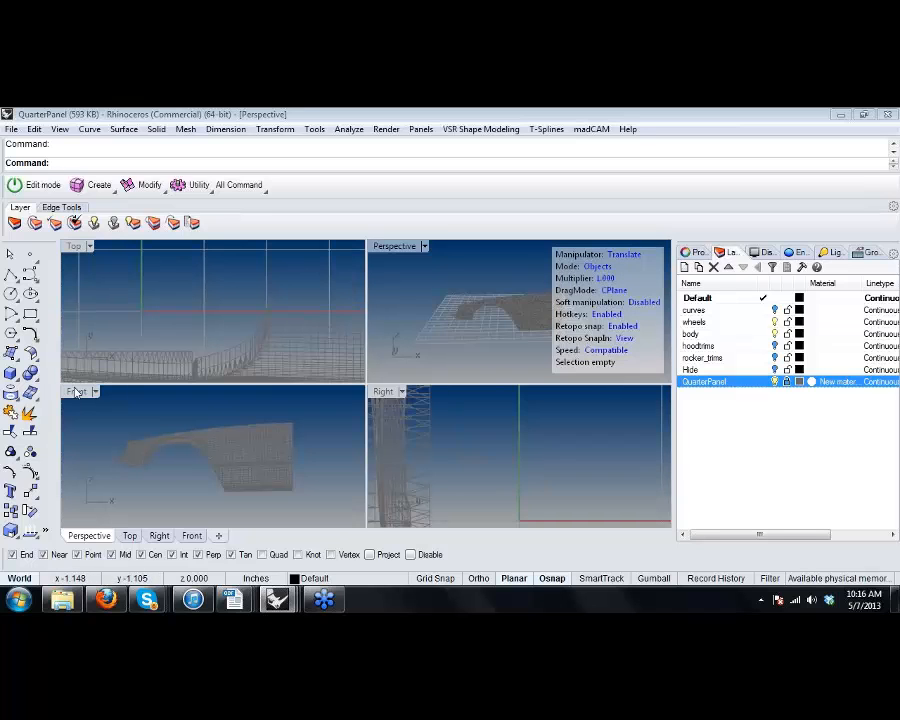
pyautogui.doubleClick(76, 391)
pyautogui.middleClick(285, 376)
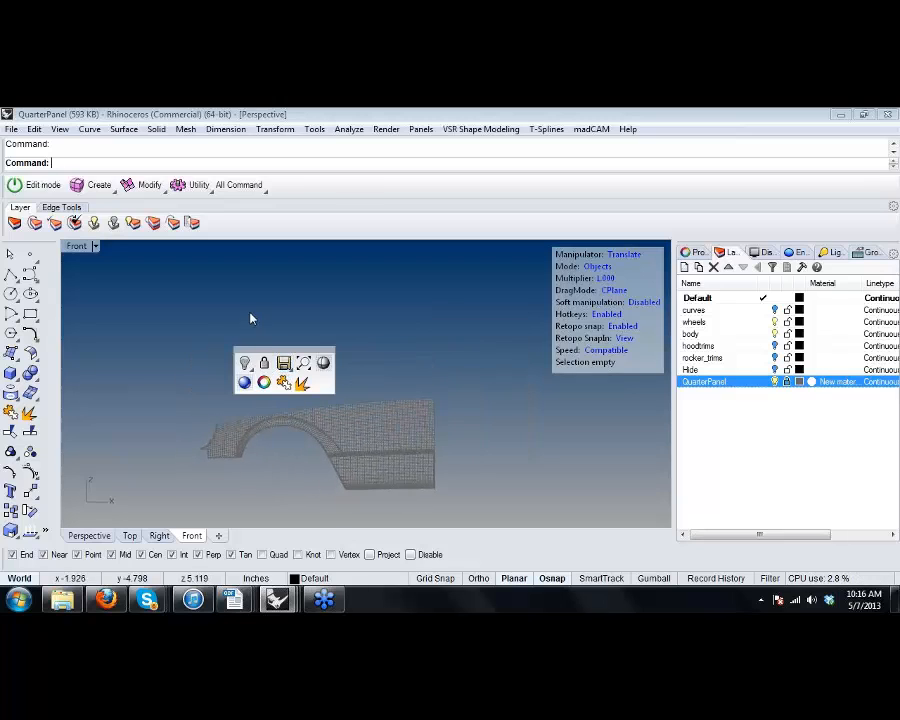
pyautogui.middleClick(280, 320)
pyautogui.click(324, 316)
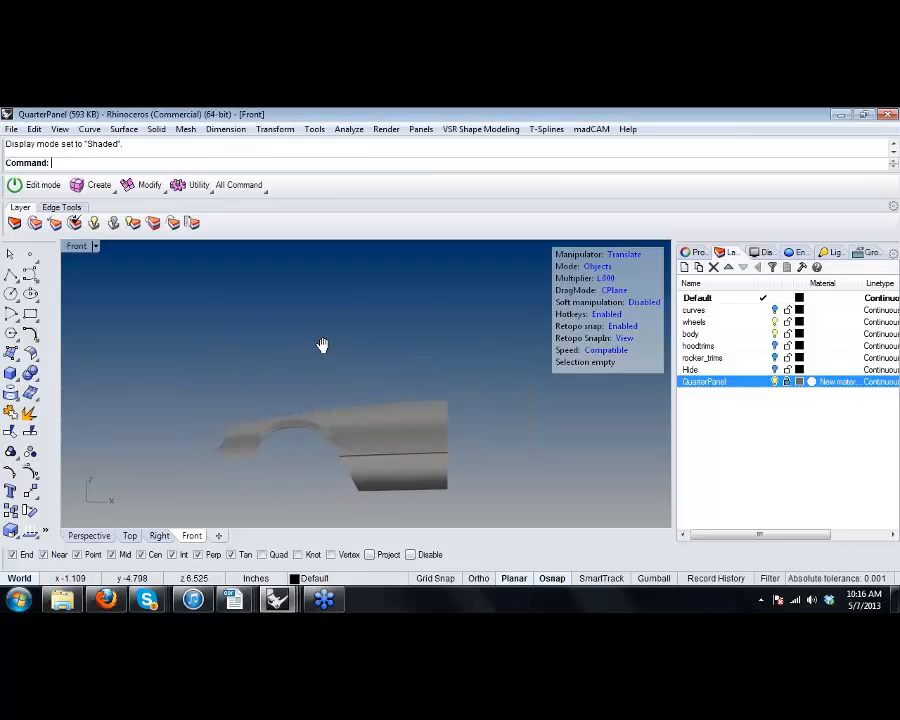
# Create a small smooth T-Splines plane with 2 X faces and 2 Y faces above the quarter panel.
pyautogui.click(93, 185)
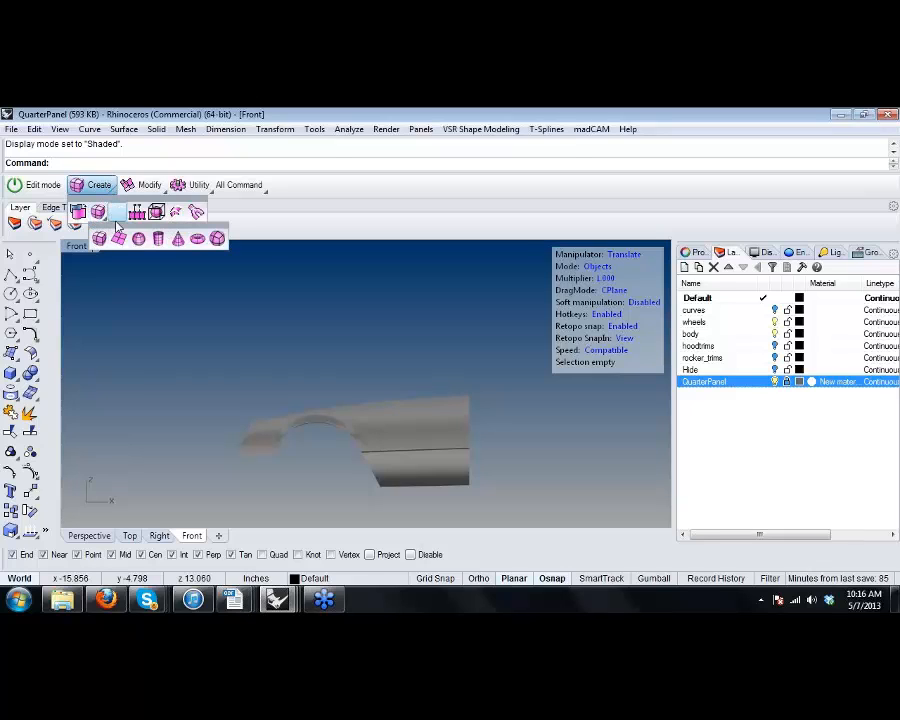
pyautogui.click(130, 236)
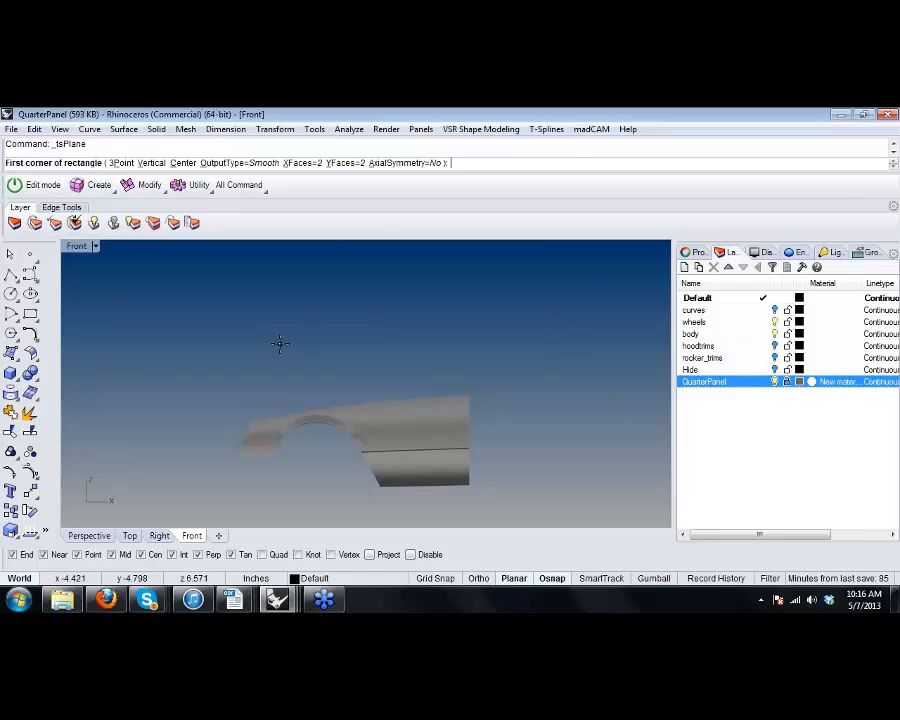
pyautogui.click(259, 309)
pyautogui.click(316, 354)
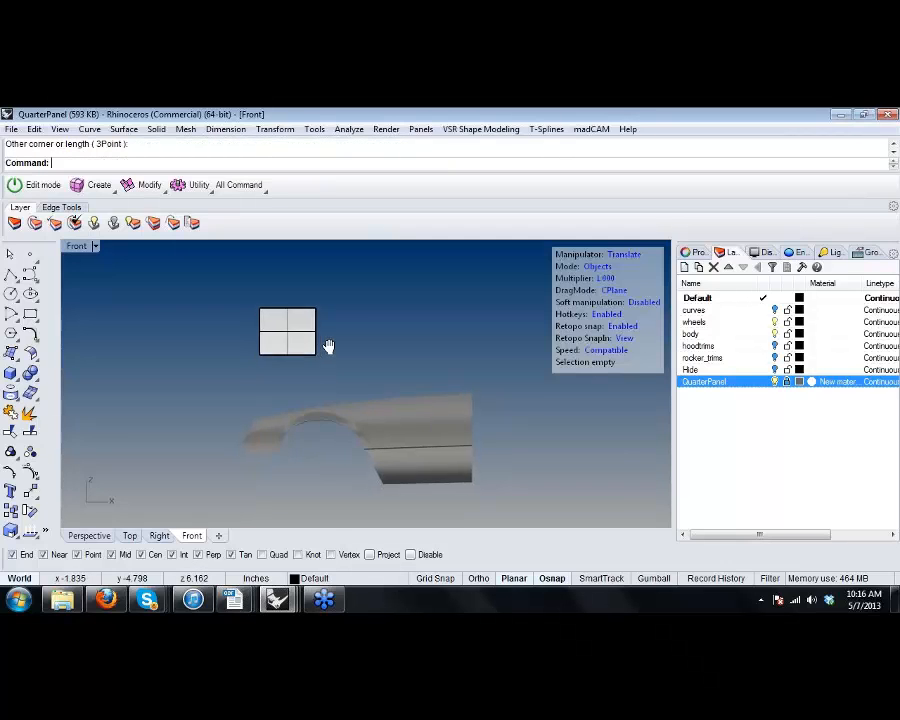
pyautogui.scroll(4, 328, 346)
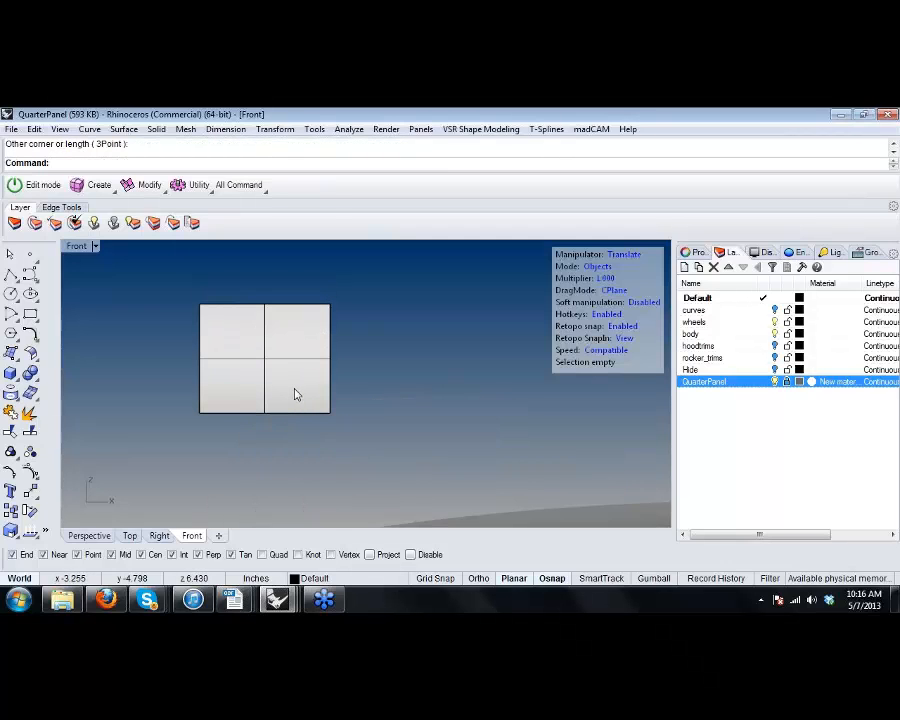
# Delete the lower-right face of the T-Splines plane in face selection mode.
pyautogui.click(295, 395)
pyautogui.scroll(-2, 330, 392)
pyautogui.press('Escape')
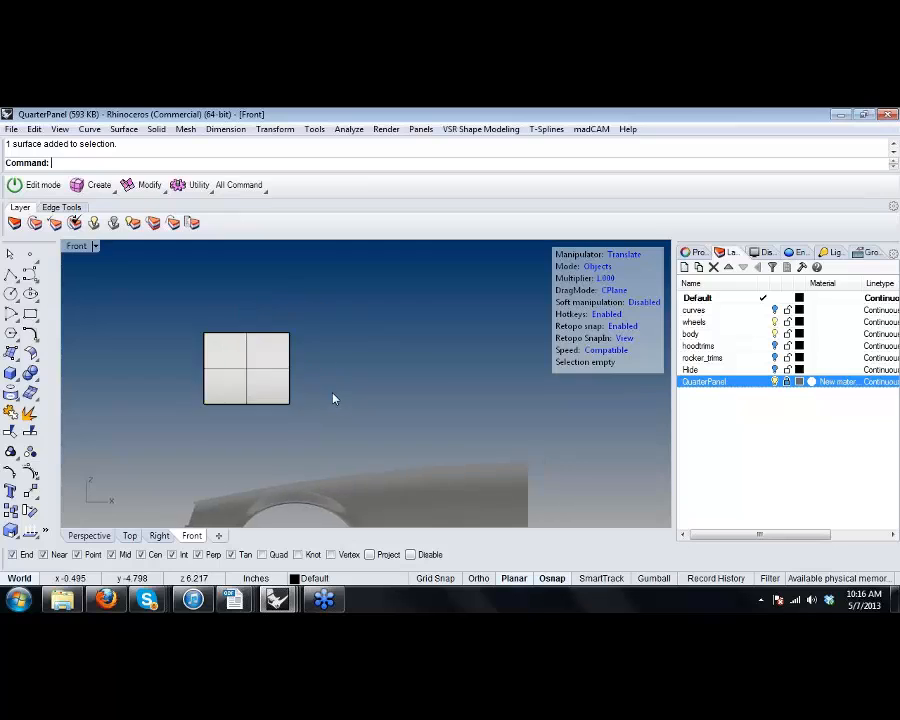
pyautogui.moveTo(333, 398); pyautogui.dragTo(311, 364, button='right')
pyautogui.click(269, 378)
pyautogui.press('d')
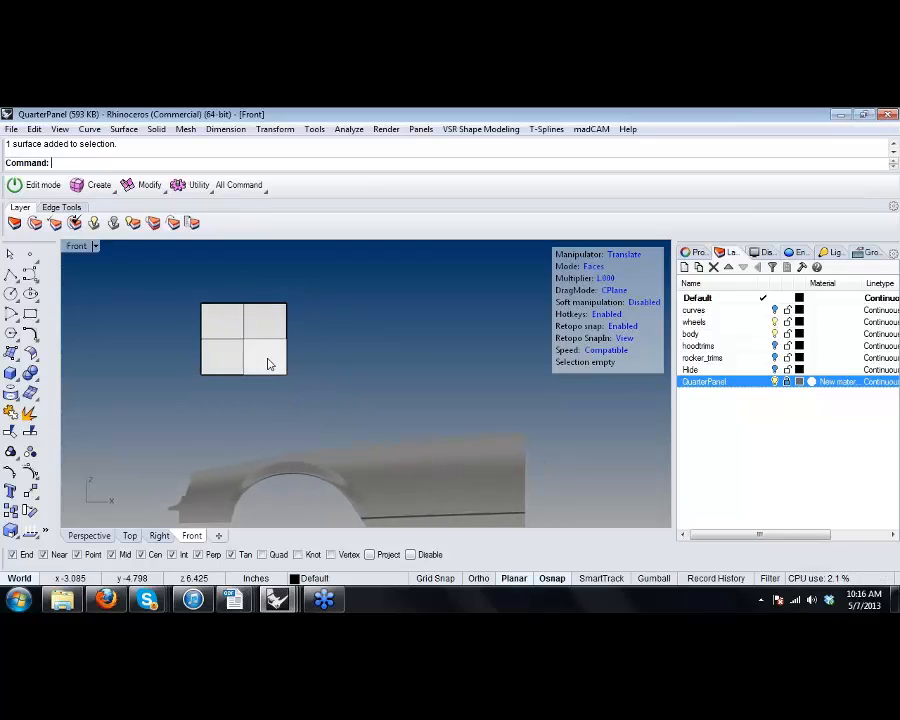
pyautogui.click(268, 364)
pyautogui.press('Delete')
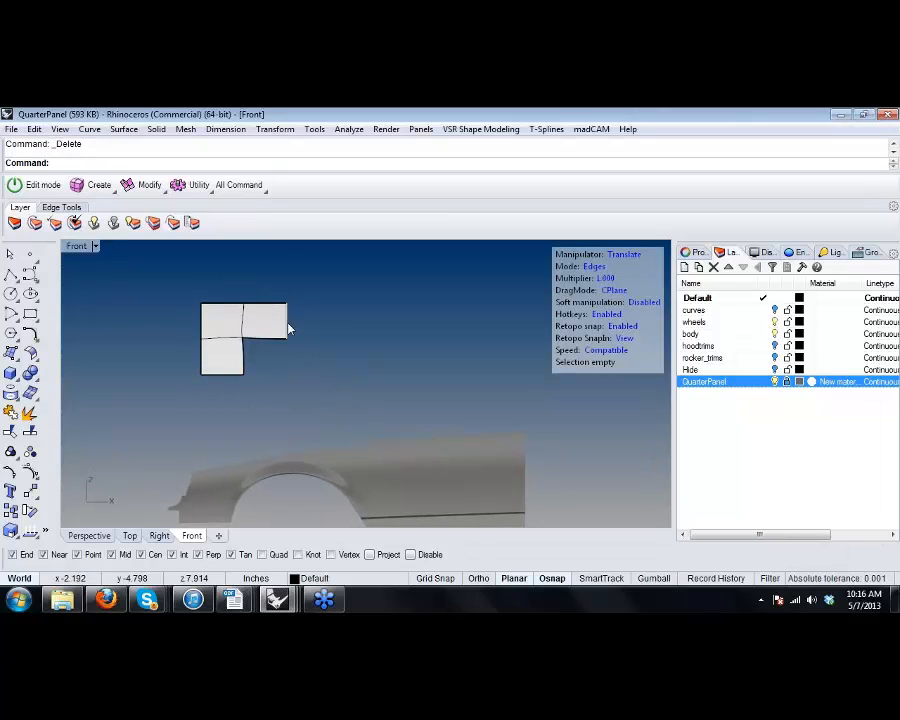
# Try to extrude the right edge of the plane's upper-right face with retopo snap enabled.
pyautogui.click(288, 328)
pyautogui.moveTo(290, 324); pyautogui.dragTo(360, 336)
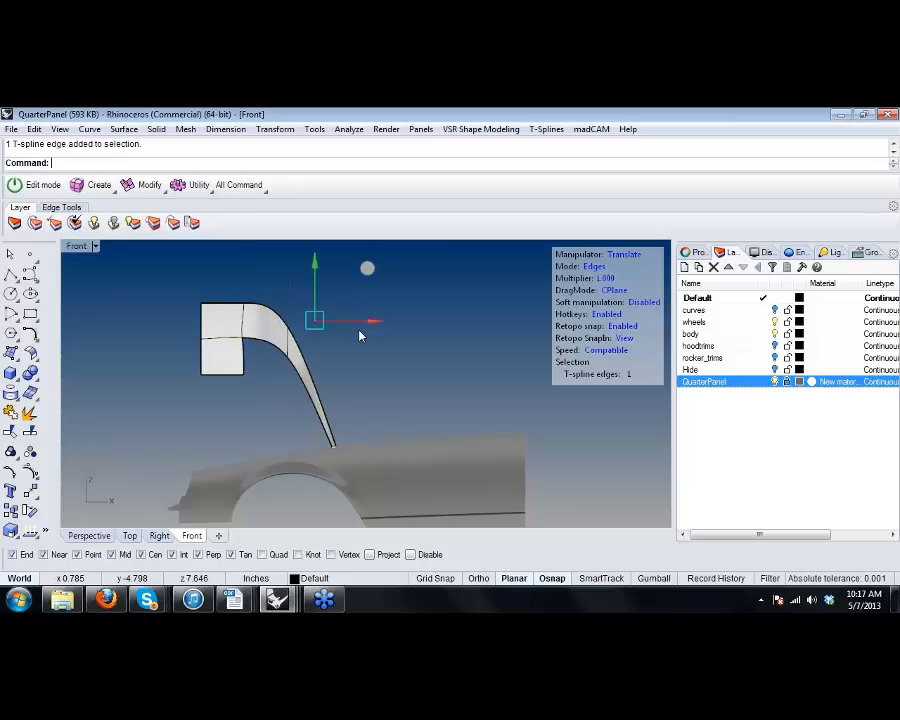
pyautogui.hotkey('ctrl', 'z')
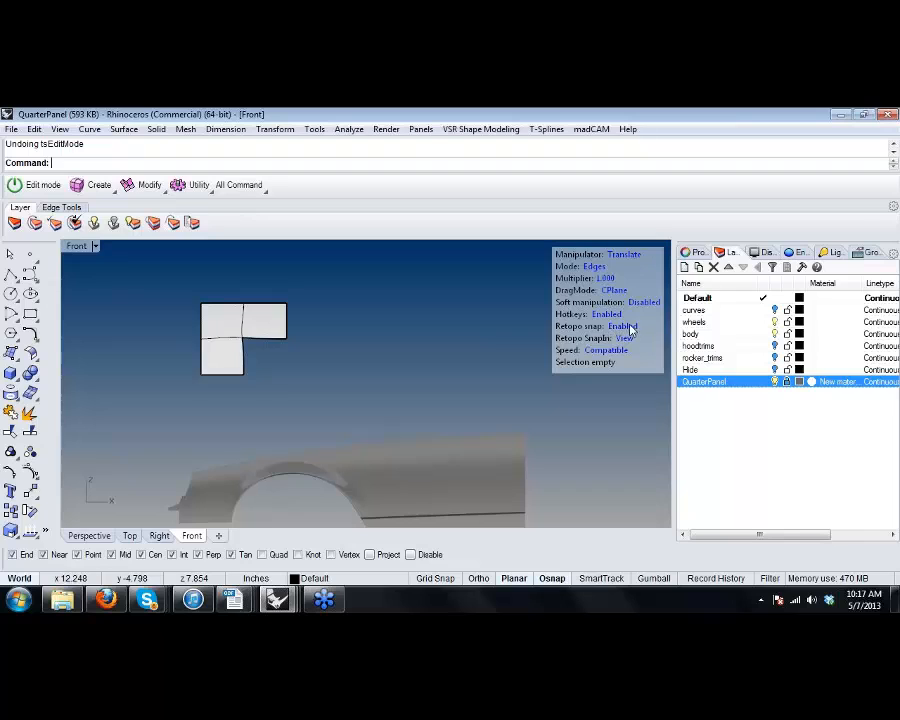
# Disable retopo snap and show the L-shaped T-spline surface in box mode.
pyautogui.click(628, 326)
pyautogui.moveTo(349, 327); pyautogui.dragTo(417, 328, button='right')
pyautogui.scroll(2, 349, 329)
pyautogui.press('f')
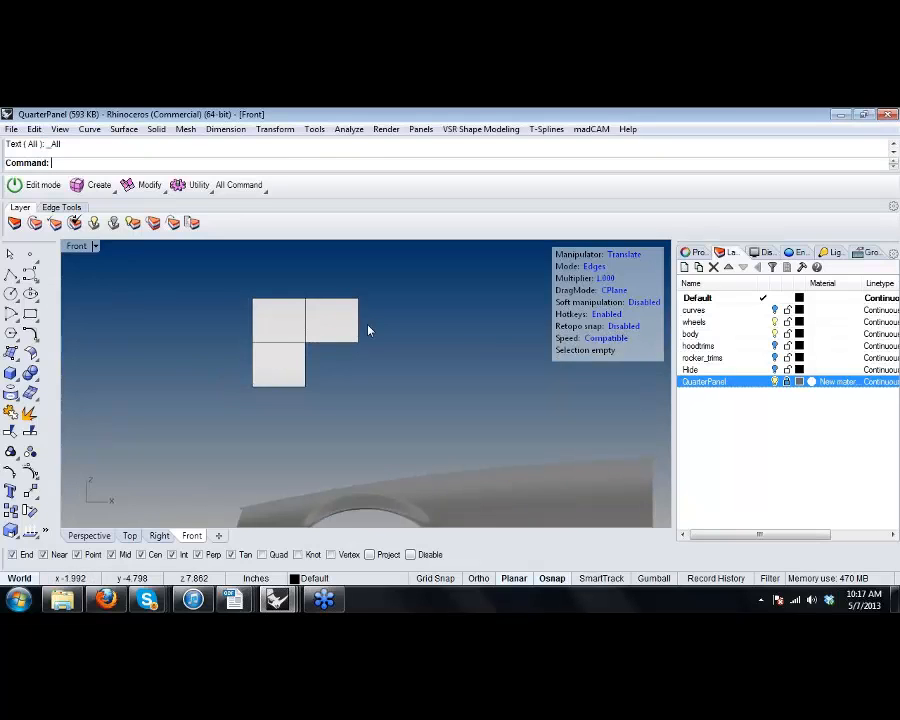
# Extrude the right edge of the T-spline's upper row horizontally outward to add two more faces.
pyautogui.moveTo(351, 329); pyautogui.dragTo(327, 333, button='right')
pyautogui.click(336, 328)
pyautogui.moveTo(390, 328); pyautogui.dragTo(343, 333, button='right')
pyautogui.keyDown('alt'); pyautogui.moveTo(343, 333); pyautogui.dragTo(489, 341); pyautogui.keyUp('alt')
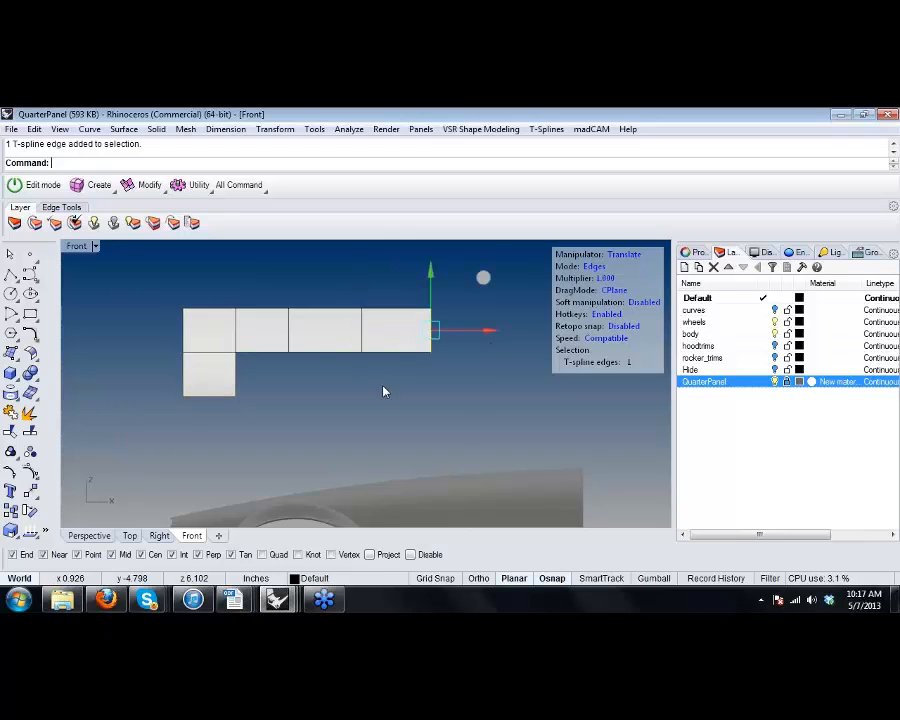
# Extrude the lower edge of the upper row's last face downward to form a second leg.
pyautogui.moveTo(390, 388); pyautogui.dragTo(398, 369, button='right')
pyautogui.click(400, 336)
pyautogui.keyDown('alt'); pyautogui.moveTo(406, 286); pyautogui.dragTo(400, 329); pyautogui.keyUp('alt')
pyautogui.click(331, 356)
# Extrude the four inner edges of the opening inward by scaling them, adding a ring of faces around the arch.
pyautogui.scroll(4, 254, 359)
pyautogui.moveTo(254, 359)
pyautogui.mouseDown(button='right')
pyautogui.moveTo(301, 353)
pyautogui.moveTo(254, 361)
pyautogui.mouseUp(button='right')
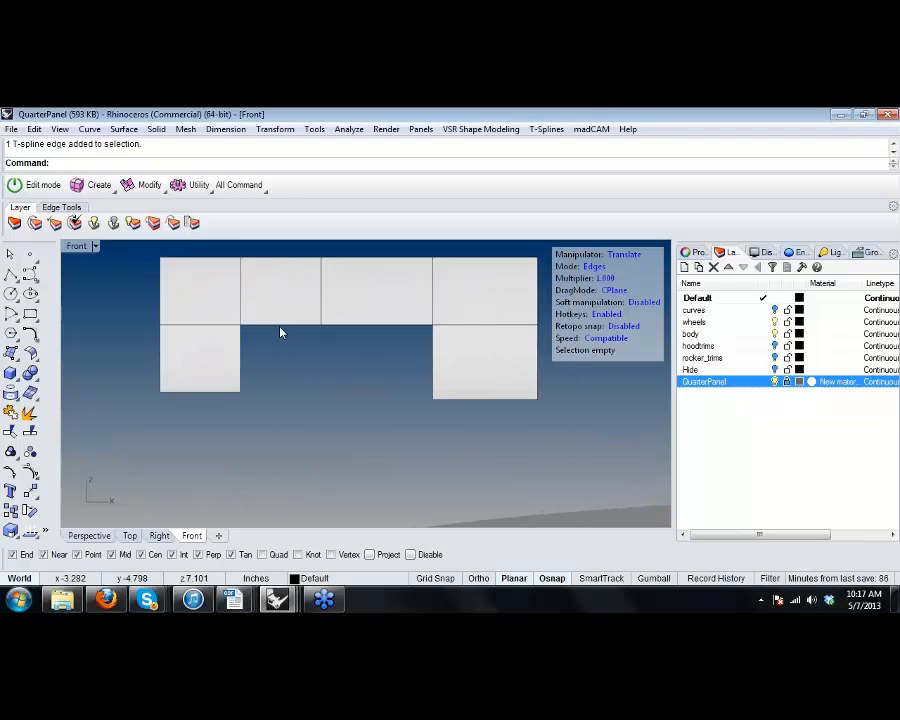
pyautogui.click(279, 331)
pyautogui.keyDown('shift'); pyautogui.click(240, 360); pyautogui.keyUp('shift')
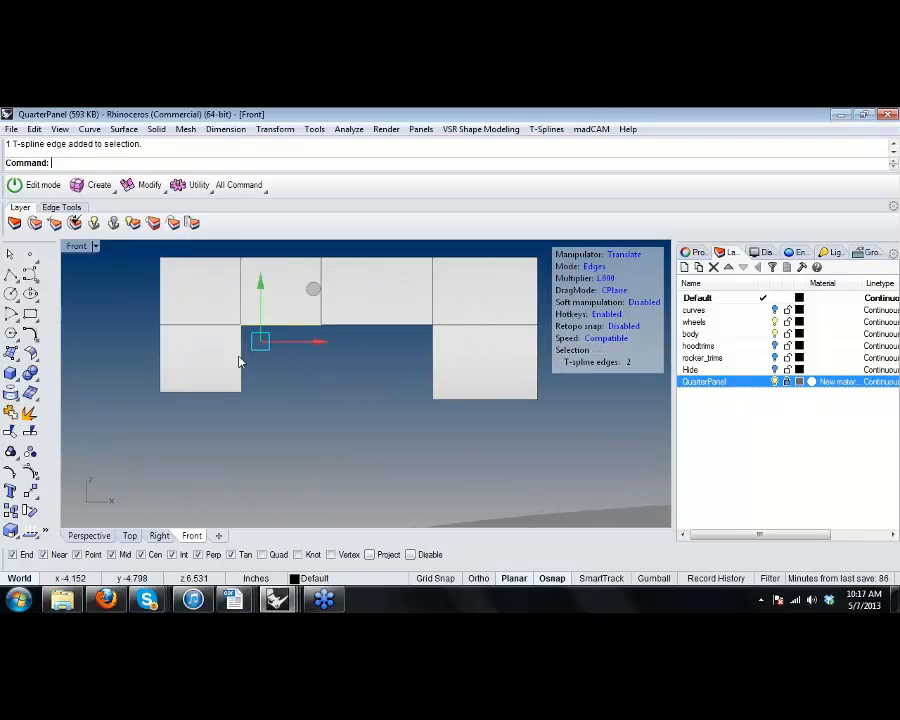
pyautogui.keyDown('shift'); pyautogui.click(417, 330); pyautogui.keyUp('shift')
pyautogui.keyDown('shift'); pyautogui.click(431, 348); pyautogui.keyUp('shift')
pyautogui.moveTo(390, 348); pyautogui.dragTo(363, 352, button='right')
pyautogui.press('r')
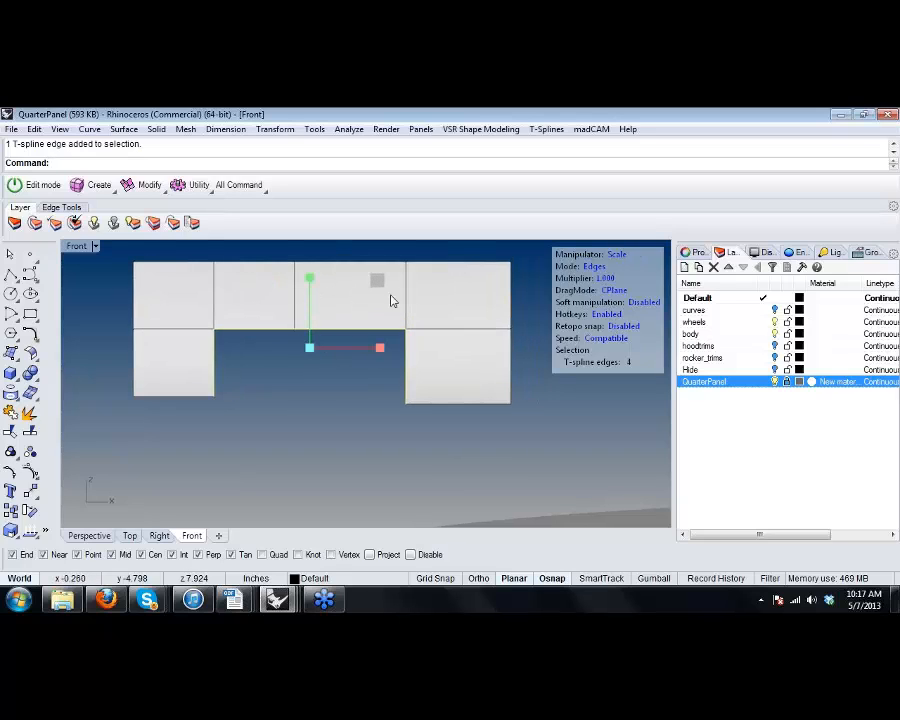
pyautogui.moveTo(375, 283); pyautogui.dragTo(364, 326)
pyautogui.moveTo(326, 390); pyautogui.dragTo(339, 393, button='right')
pyautogui.press('Escape')
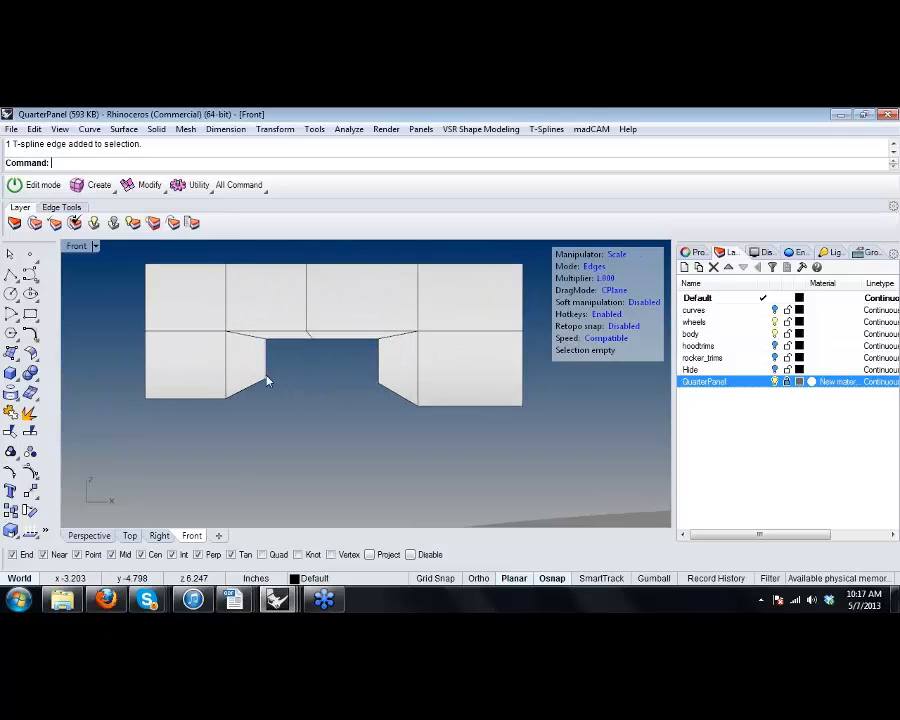
# Lower the two bottom inner vertices of the opening until they line up with the legs' bottom edges.
pyautogui.press('a')
pyautogui.click(265, 380)
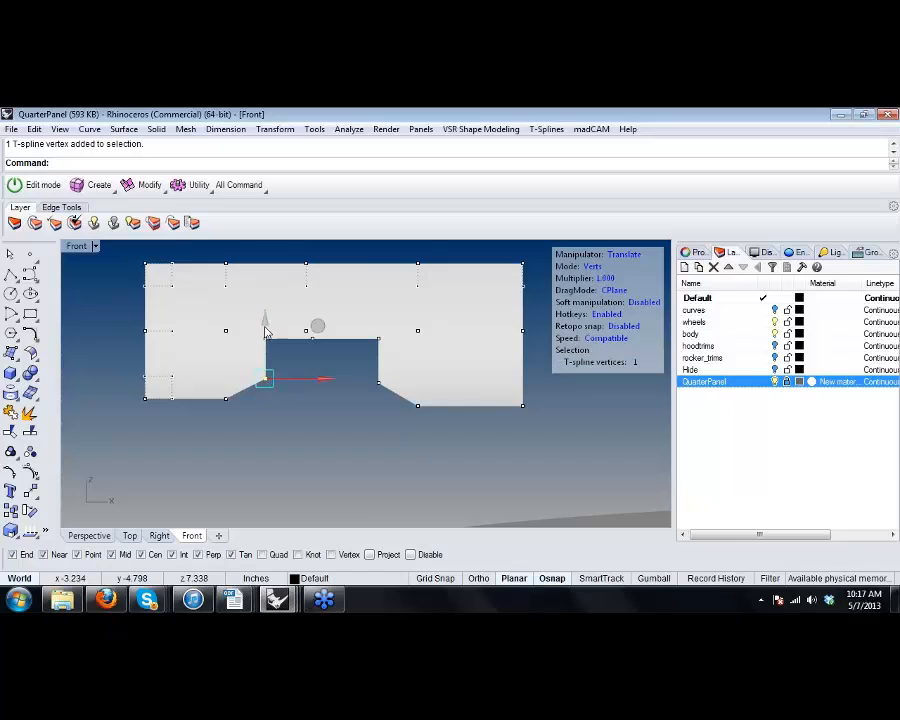
pyautogui.moveTo(267, 325); pyautogui.dragTo(268, 346)
pyautogui.press('Escape')
pyautogui.click(378, 382)
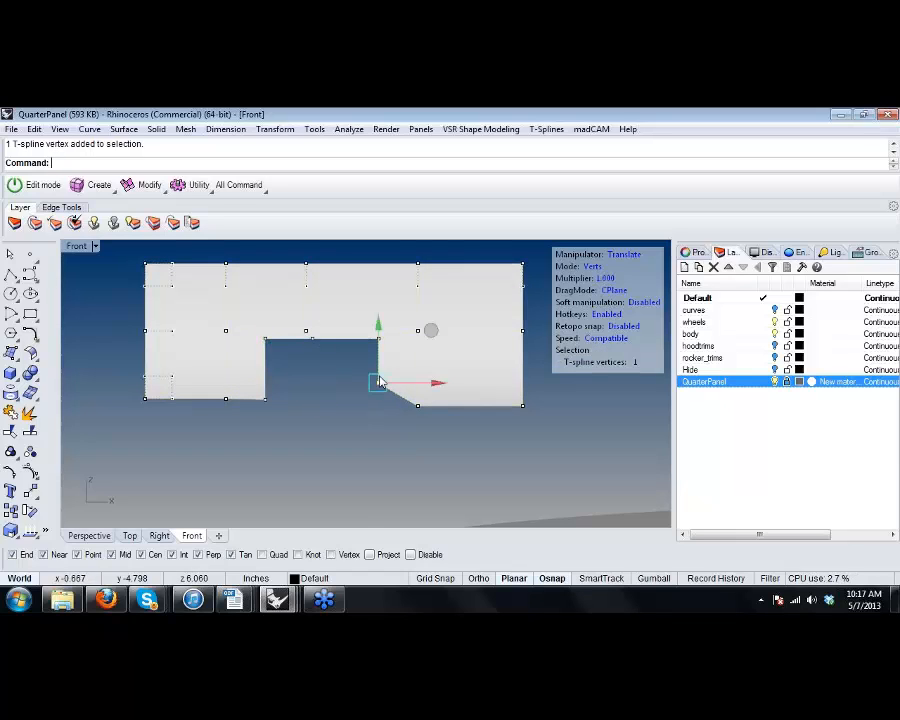
pyautogui.moveTo(380, 324); pyautogui.dragTo(381, 343)
pyautogui.press('Escape')
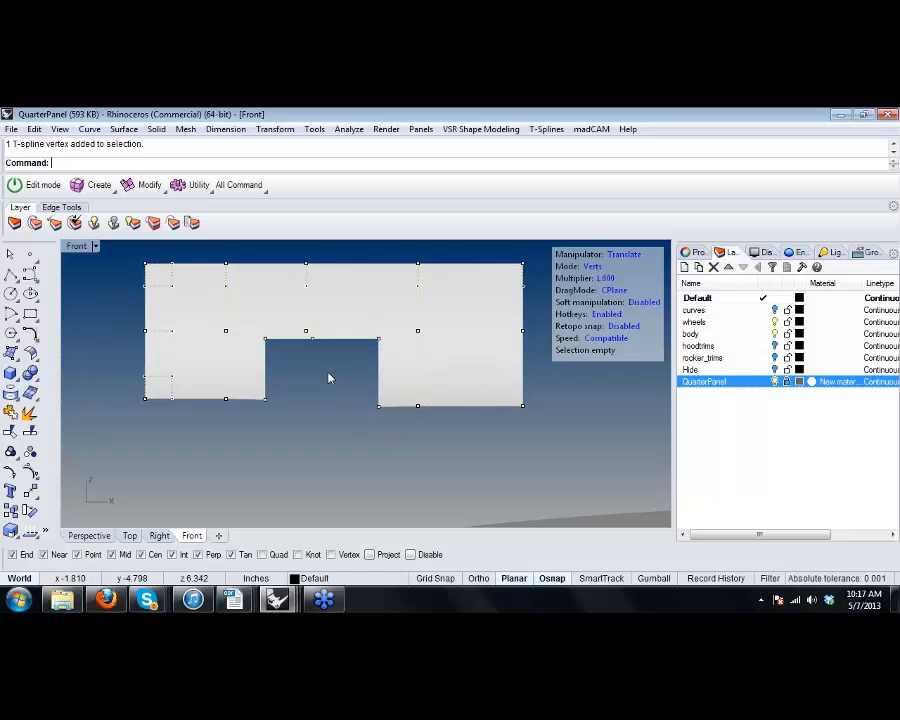
# Move the left edge segment along the top of the opening outward and down to widen the ring.
pyautogui.scroll(4, 300, 355)
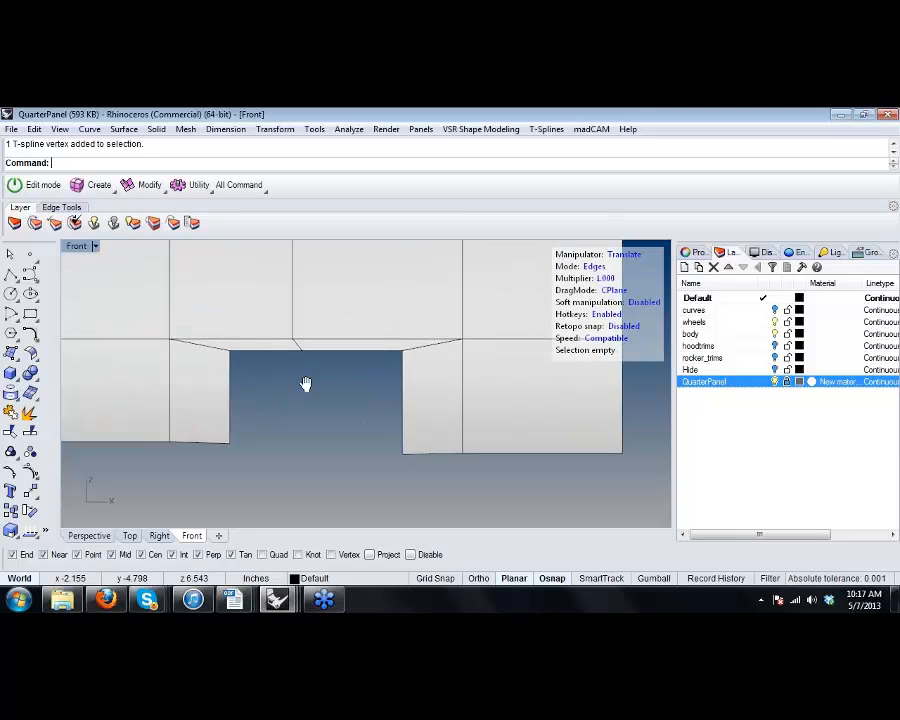
pyautogui.click(302, 352)
pyautogui.moveTo(328, 345); pyautogui.dragTo(307, 347)
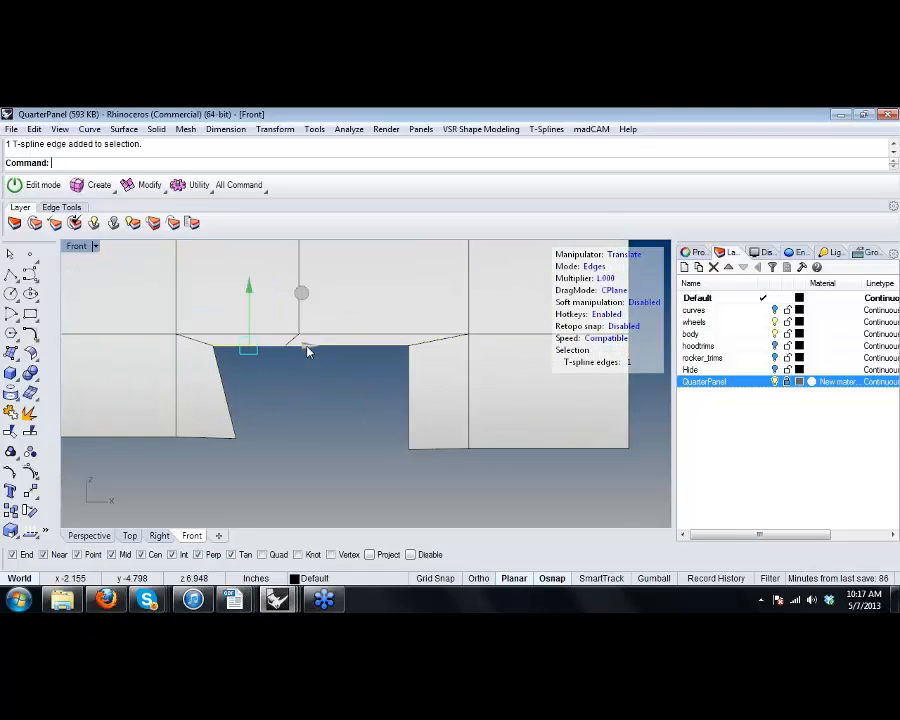
pyautogui.moveTo(304, 300); pyautogui.dragTo(298, 319)
pyautogui.click(398, 391)
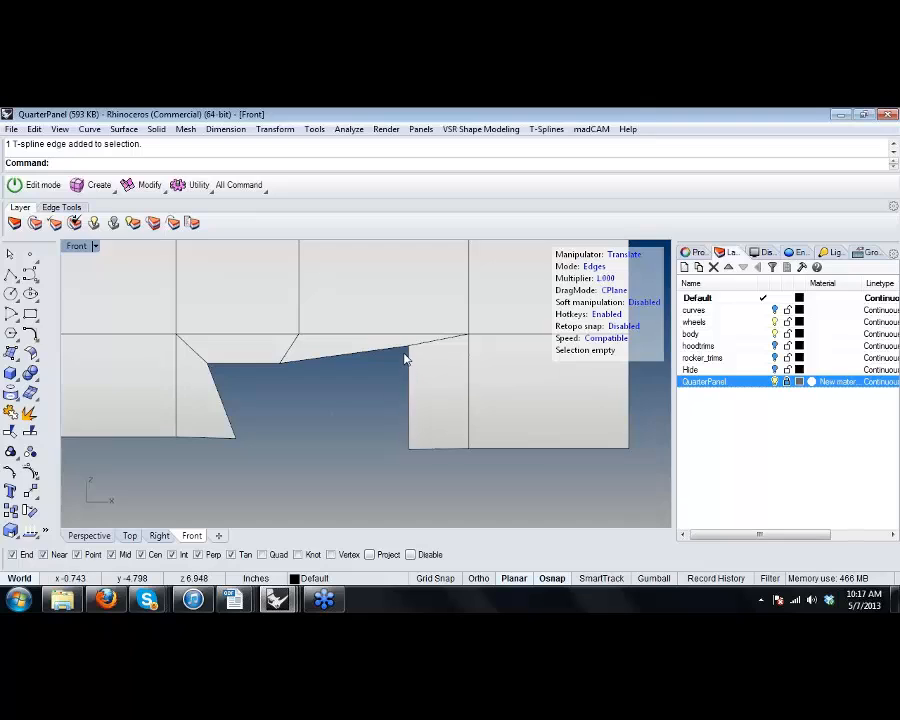
# Move the opening's upper-right inner vertex down and slightly left, level with the rest of the opening's top edge.
pyautogui.press('F10')
pyautogui.click(409, 350)
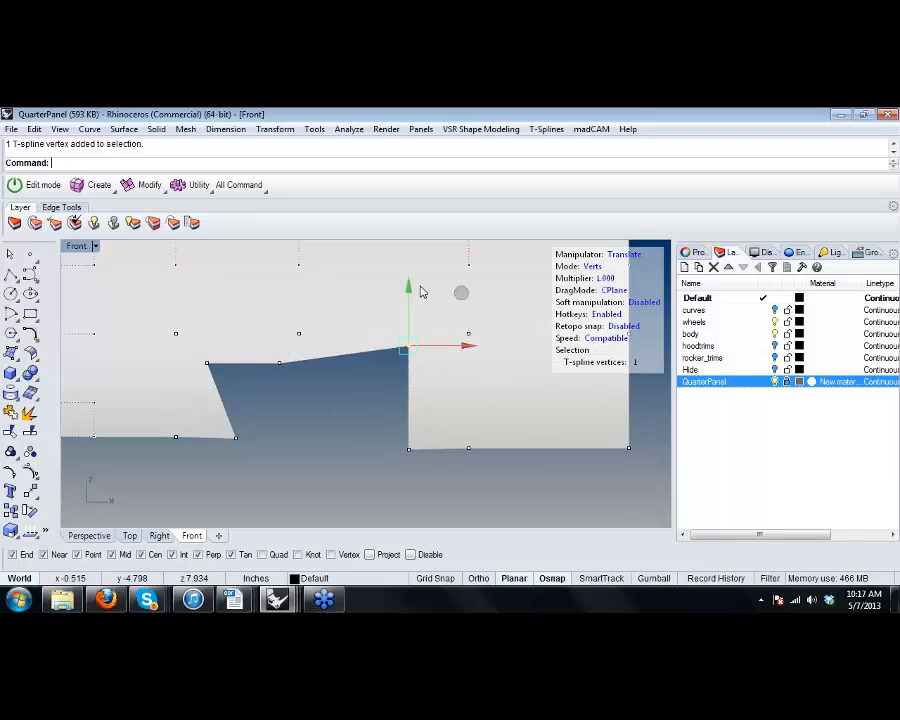
pyautogui.moveTo(463, 302); pyautogui.dragTo(452, 318)
pyautogui.click(290, 406)
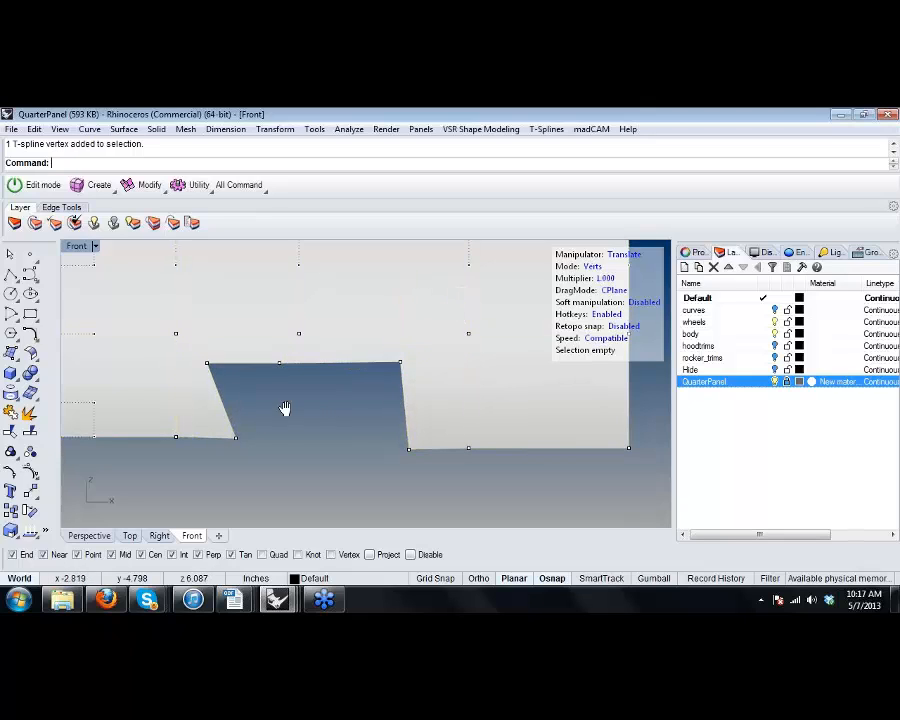
# Shift the left leg's bottom inner vertex outward so the leg's inner side becomes steeper.
pyautogui.moveTo(285, 408); pyautogui.dragTo(358, 402, button='right')
pyautogui.click(308, 432)
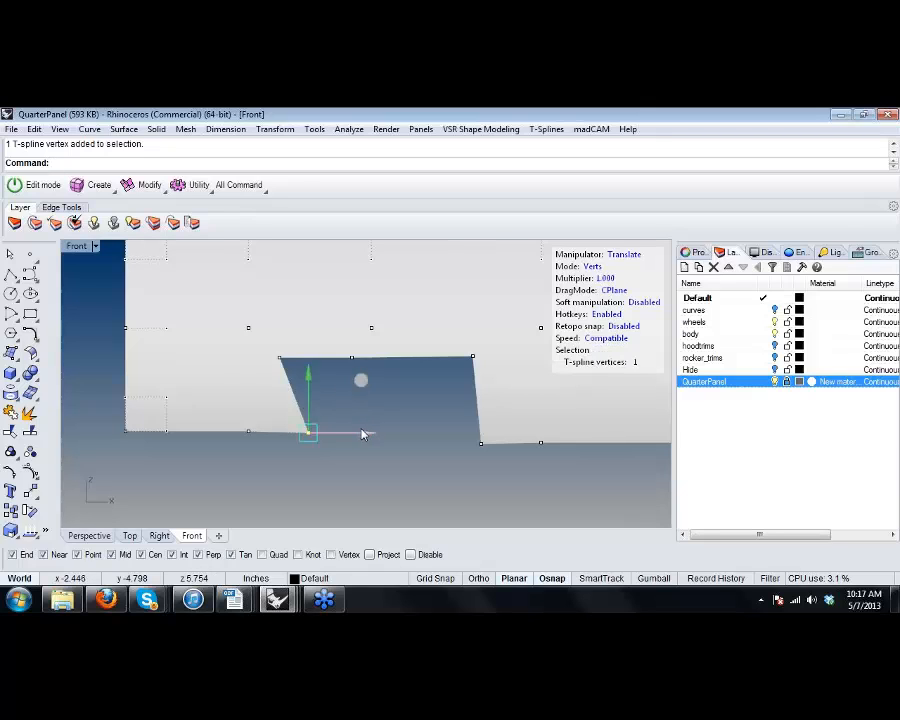
pyautogui.moveTo(363, 434); pyautogui.dragTo(335, 428)
pyautogui.click(364, 370)
pyautogui.moveTo(364, 370); pyautogui.dragTo(336, 378, button='right')
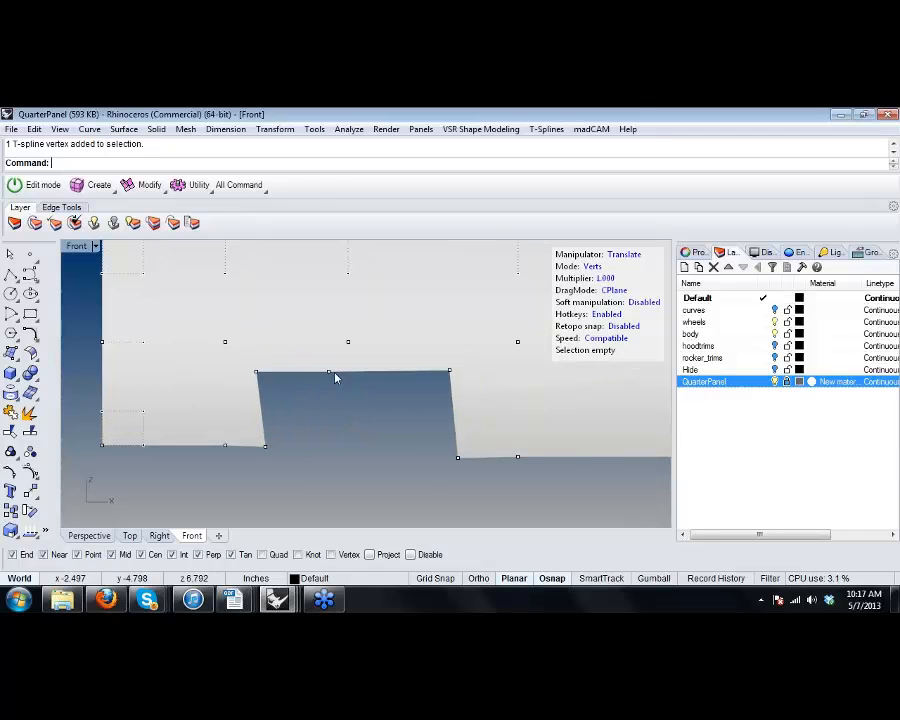
# Move the middle vertex of the opening's top edge right to align with the vertical edge above, and show the surface smooth.
pyautogui.click(330, 373)
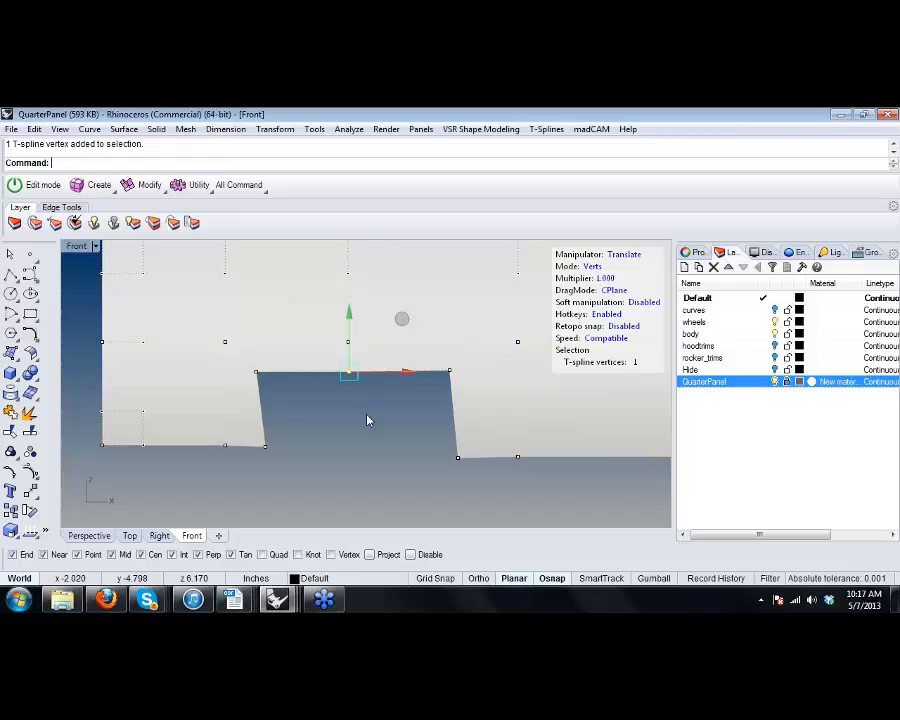
pyautogui.scroll(-4, 368, 418)
pyautogui.moveTo(368, 436); pyautogui.dragTo(339, 423, button='right')
pyautogui.press('Escape')
pyautogui.press('Tab')
# In the Perspective view, select the wheel opening's inner edge loop and move it perpendicular to the surface to form a lip.
pyautogui.doubleClick(86, 247)
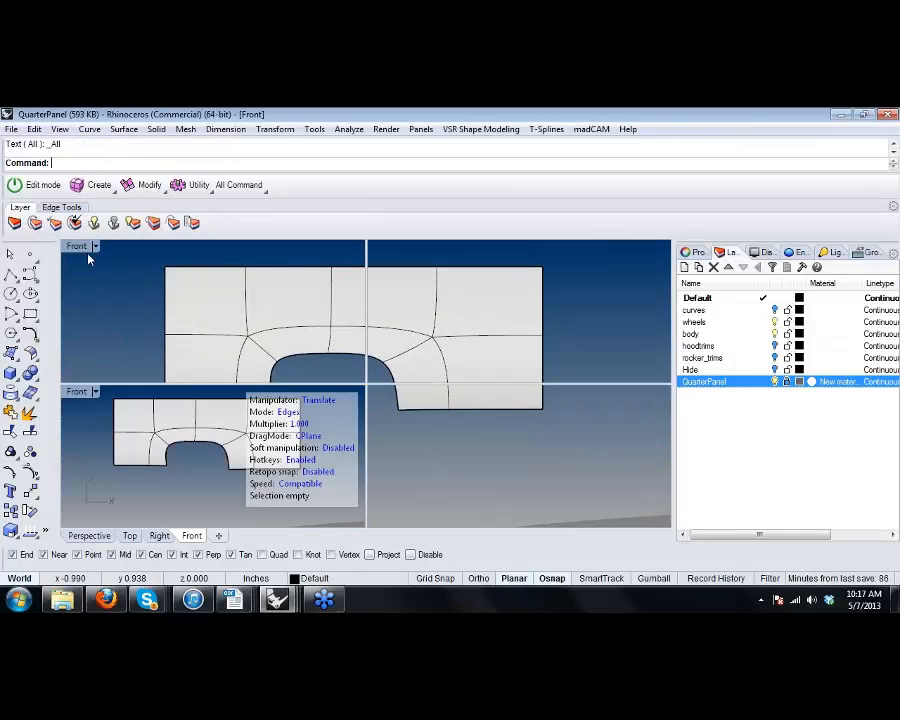
pyautogui.doubleClick(396, 248)
pyautogui.keyDown('shift'); pyautogui.moveTo(446, 356); pyautogui.dragTo(247, 334, button='right'); pyautogui.keyUp('shift')
pyautogui.scroll(12, 248, 332)
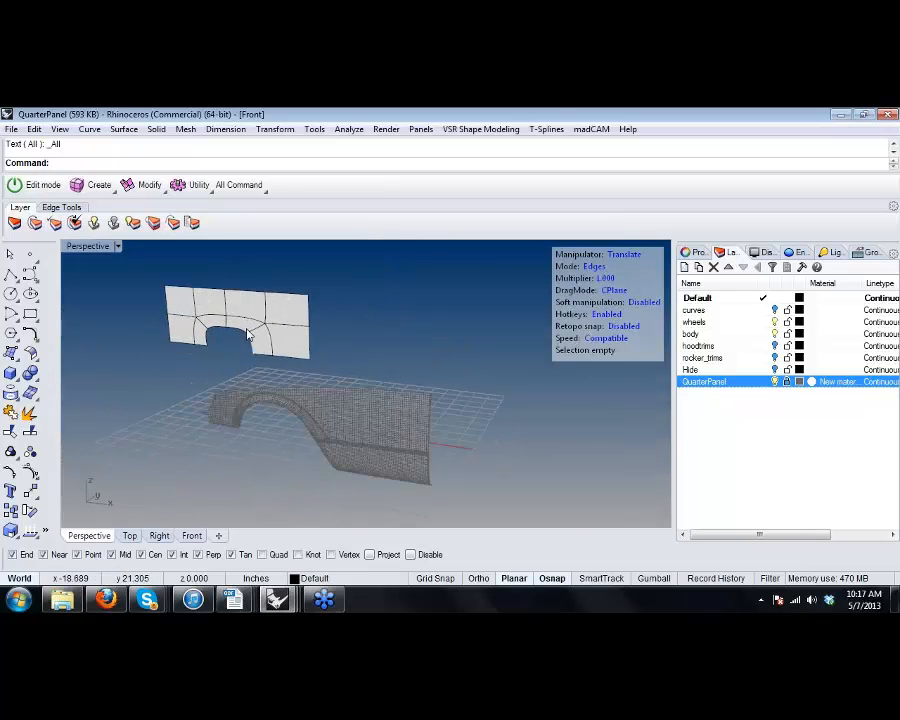
pyautogui.doubleClick(239, 341)
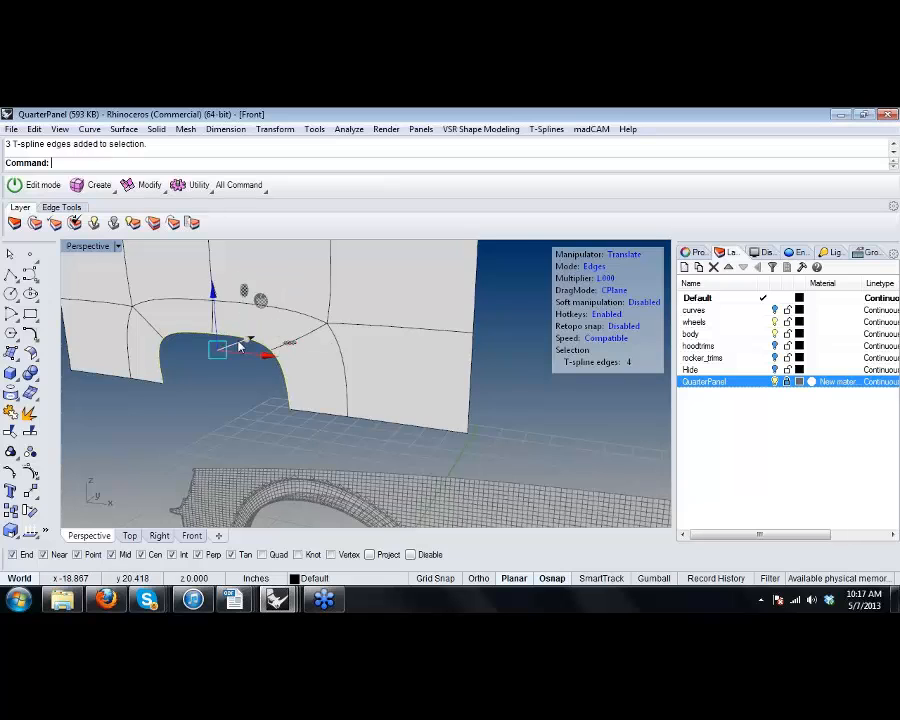
pyautogui.moveTo(239, 344); pyautogui.dragTo(258, 336, button='right')
pyautogui.moveTo(259, 335)
pyautogui.mouseDown()
pyautogui.moveTo(247, 343)
pyautogui.moveTo(257, 343)
pyautogui.mouseUp()
pyautogui.click(215, 400)
# Try to delete the whole T-spline arch surface as an object.
pyautogui.moveTo(213, 400); pyautogui.dragTo(374, 328, button='right')
pyautogui.click(362, 311)
pyautogui.click(339, 341)
pyautogui.click(374, 328)
pyautogui.moveTo(342, 377); pyautogui.dragTo(349, 386, button='right')
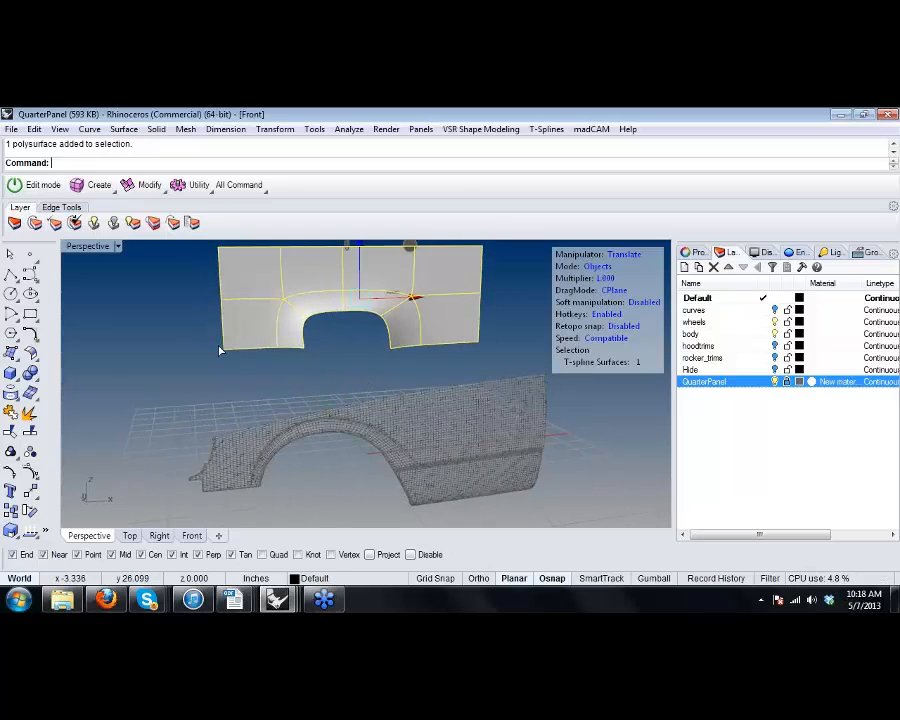
pyautogui.press('Delete')
pyautogui.doubleClick(95, 250)
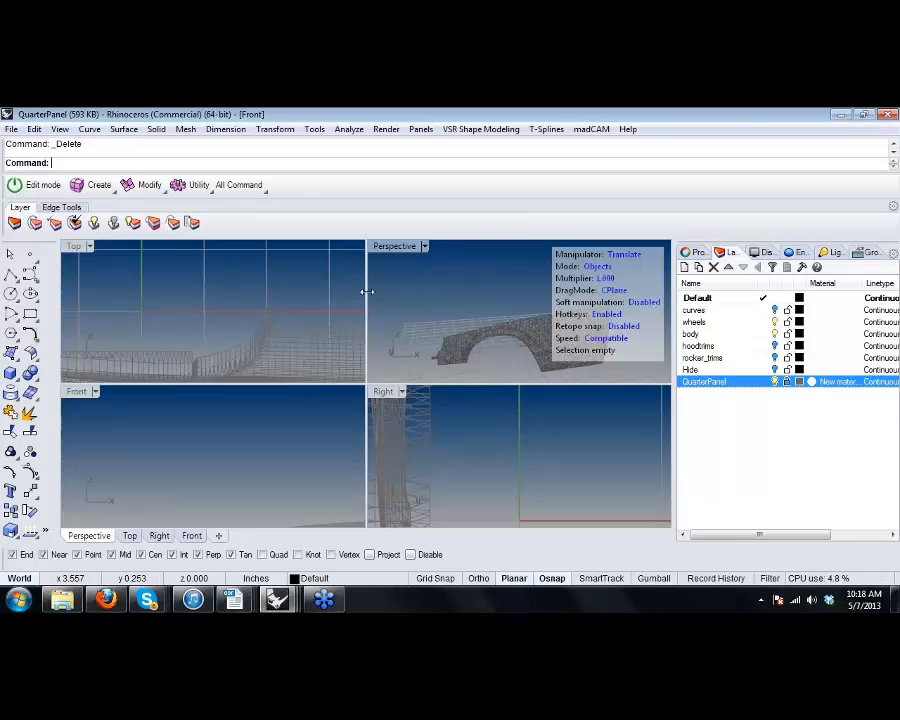
pyautogui.hotkey('ctrl', 'z')
# Maximize the Perspective view, clear the selection and show the arch surface in box mode.
pyautogui.moveTo(402, 296); pyautogui.dragTo(412, 262, button='right')
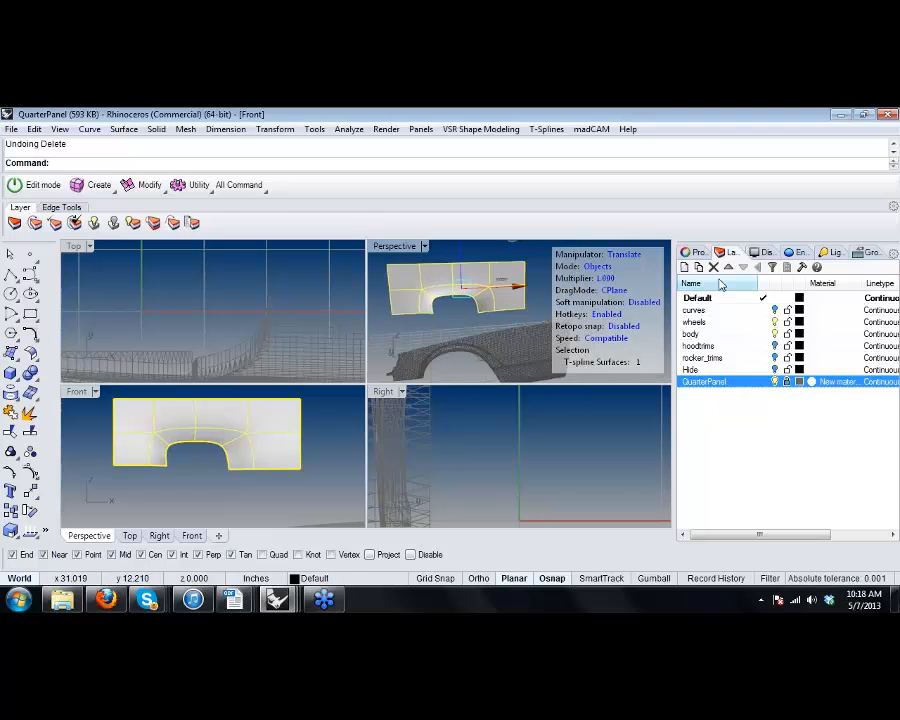
pyautogui.doubleClick(410, 250)
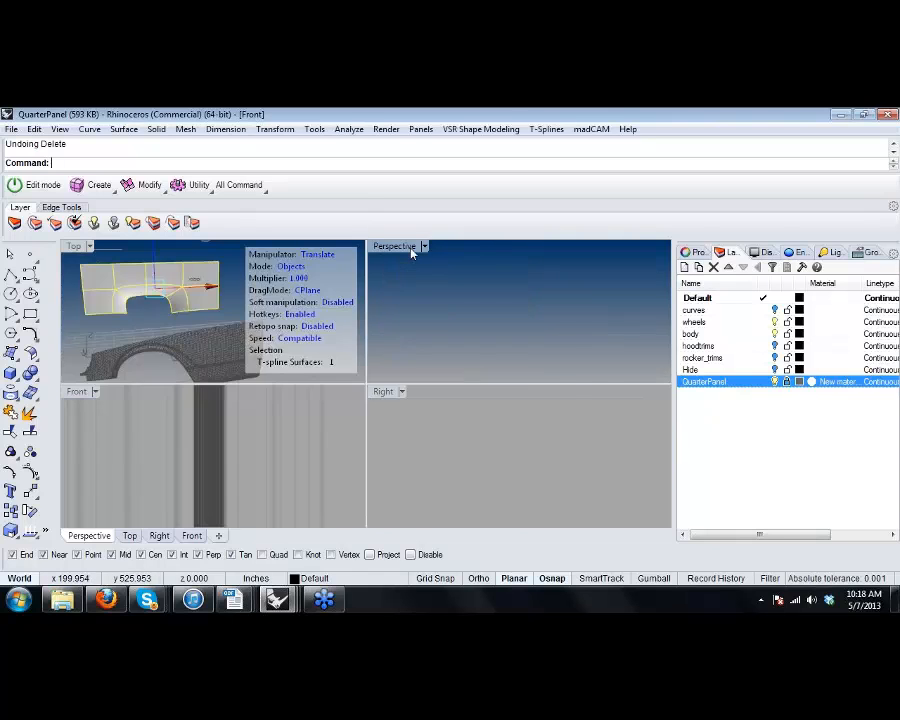
pyautogui.press('Escape')
pyautogui.moveTo(430, 310); pyautogui.dragTo(327, 298, button='right')
pyautogui.press('Tab')
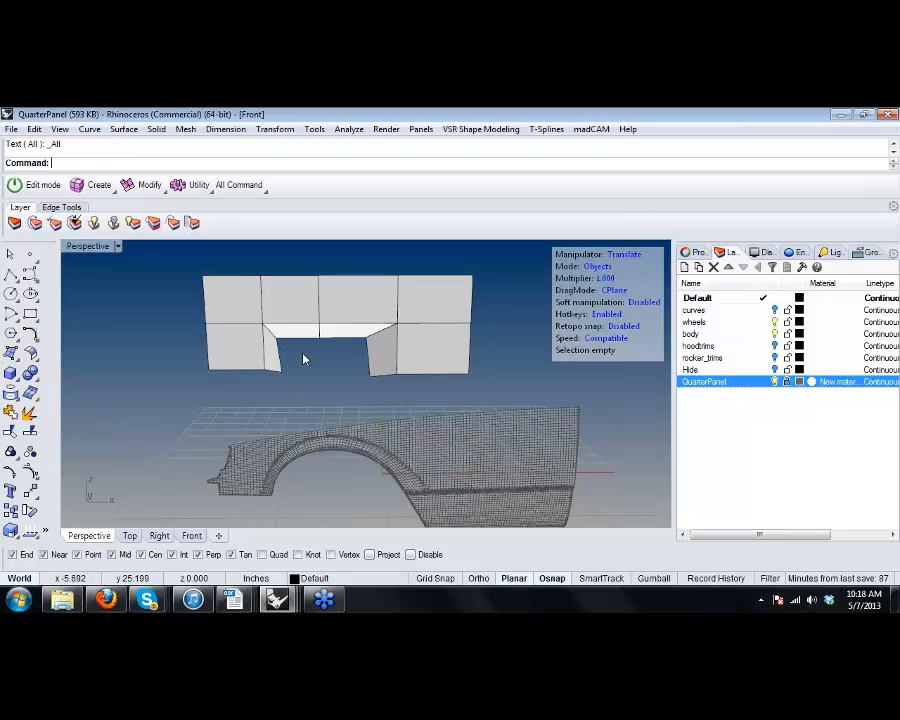
# Examine how the boxy arch surface's face layout compares with the quarter panel mesh around the wheel opening.
pyautogui.scroll(5, 318, 428)
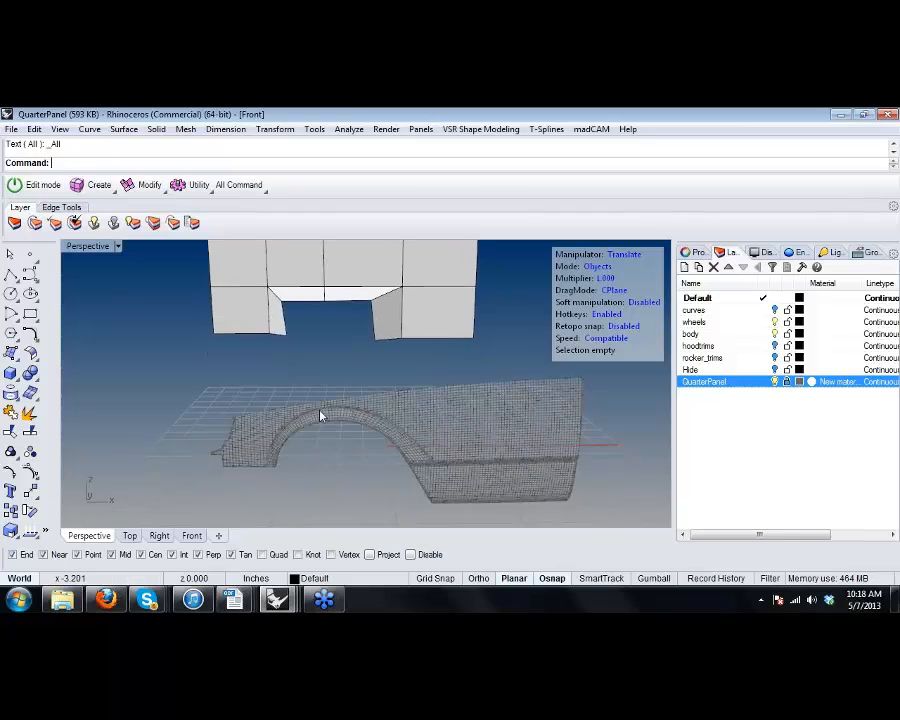
pyautogui.scroll(-3, 320, 433)
pyautogui.keyDown('shift'); pyautogui.moveTo(309, 434); pyautogui.dragTo(323, 455, button='right'); pyautogui.keyUp('shift')
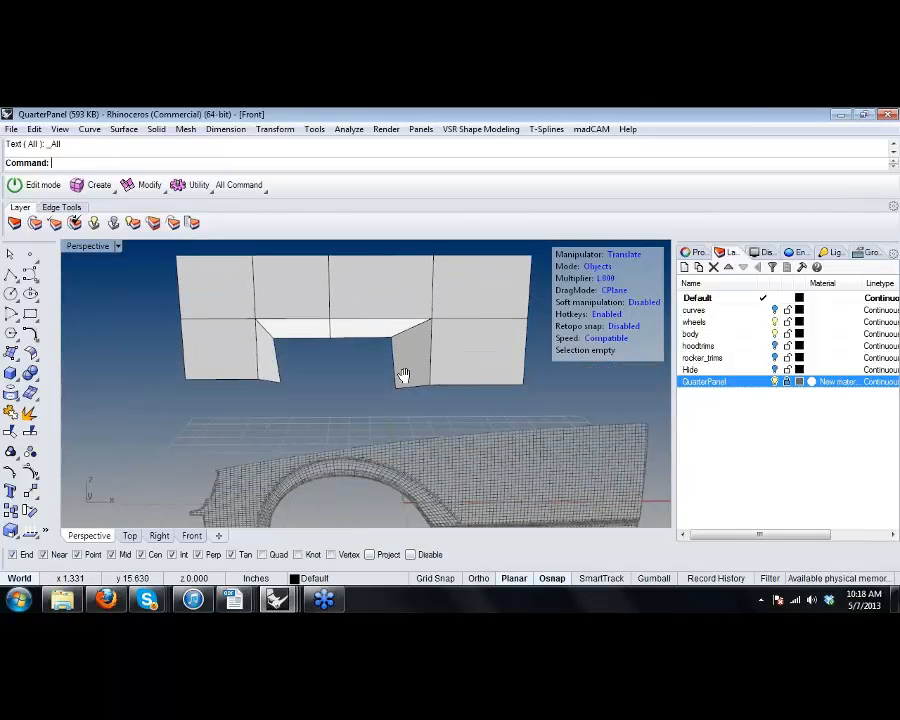
pyautogui.keyDown('shift'); pyautogui.moveTo(404, 375); pyautogui.dragTo(404, 323, button='right'); pyautogui.keyUp('shift')
pyautogui.scroll(10, 337, 408)
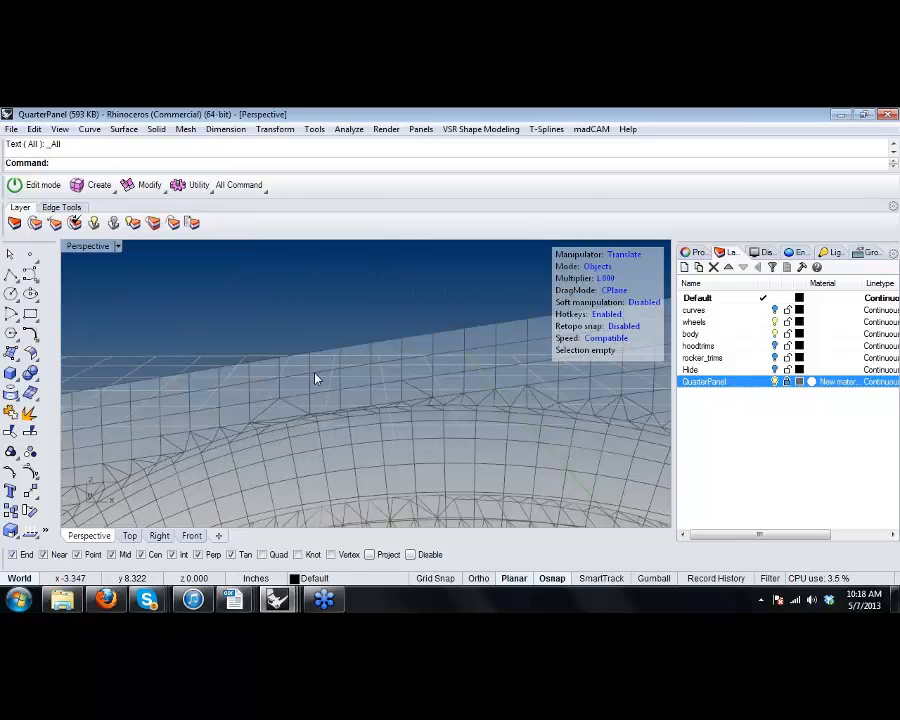
pyautogui.scroll(-4, 316, 375)
pyautogui.keyDown('shift'); pyautogui.moveTo(317, 380); pyautogui.dragTo(446, 374, button='right'); pyautogui.keyUp('shift')
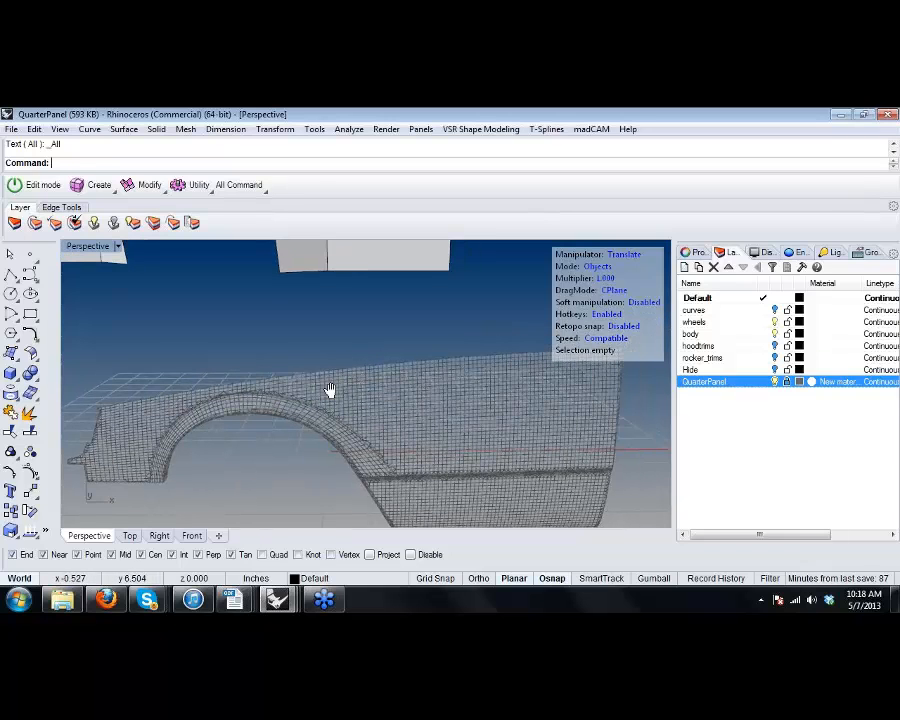
pyautogui.scroll(-4, 400, 384)
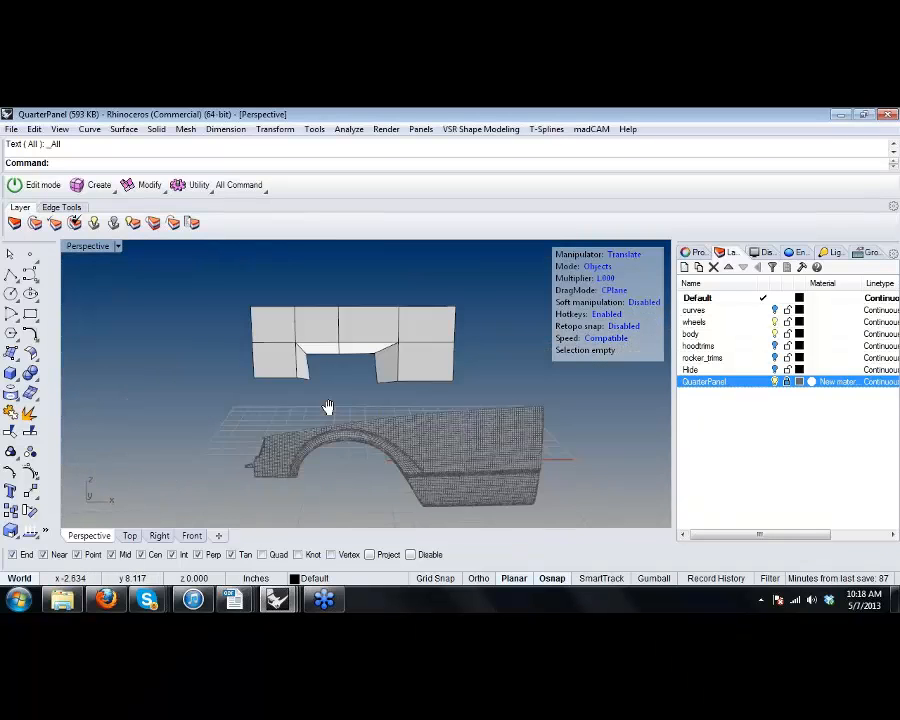
# Delete the practice T-spline arch surface in the maximized Front view.
pyautogui.doubleClick(87, 245)
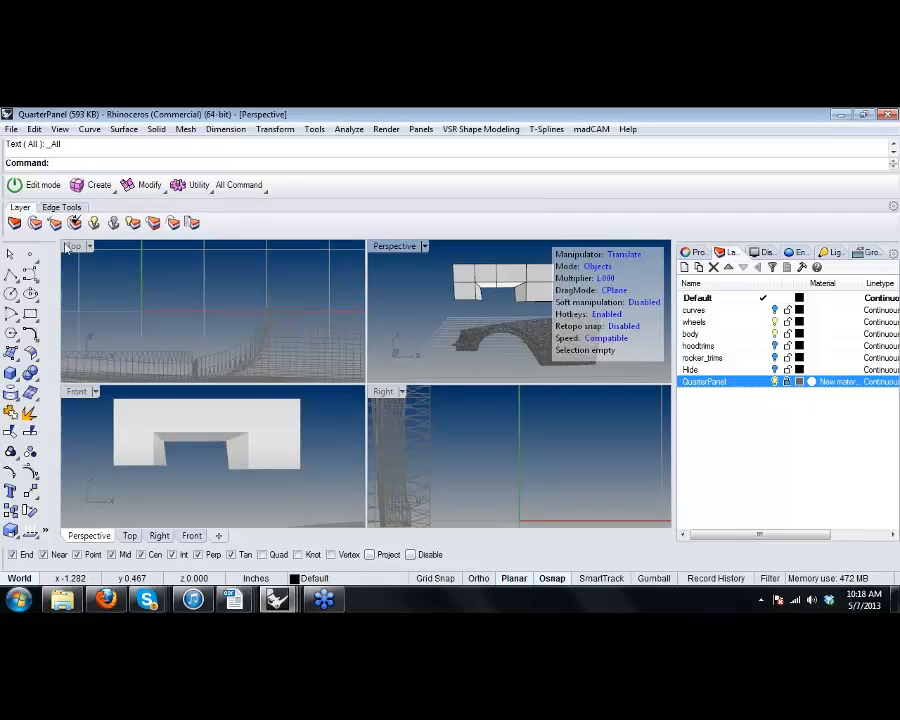
pyautogui.doubleClick(76, 390)
pyautogui.scroll(-3, 320, 380)
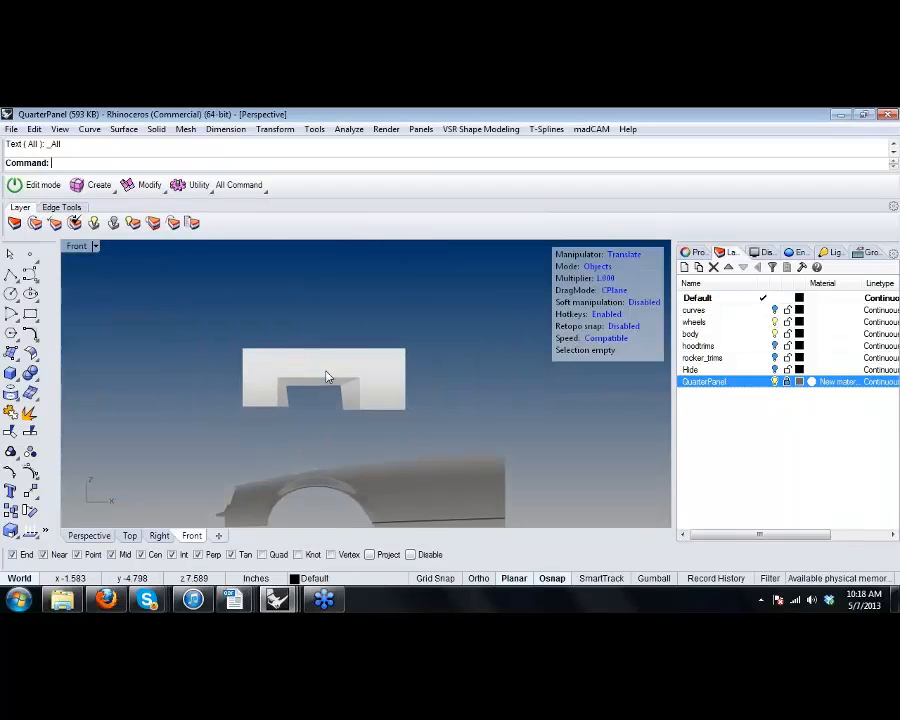
pyautogui.click(316, 390)
pyautogui.press('Delete')
# Set the Front view to rendered display to show the quarter panel's mesh lines around the wheel arch.
pyautogui.middleClick(321, 424)
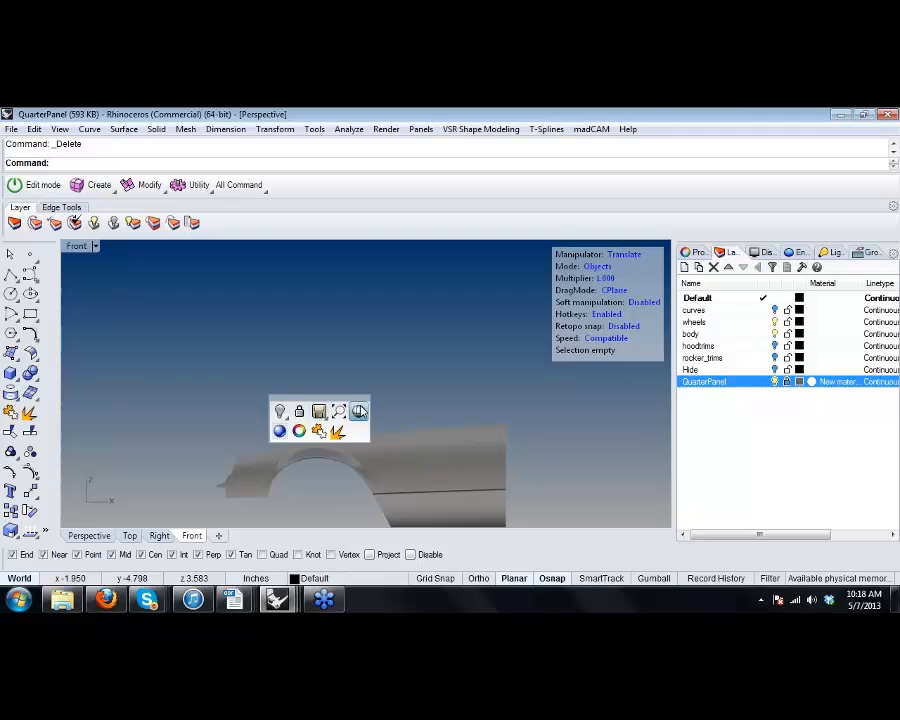
pyautogui.click(280, 431)
pyautogui.scroll(3, 305, 420)
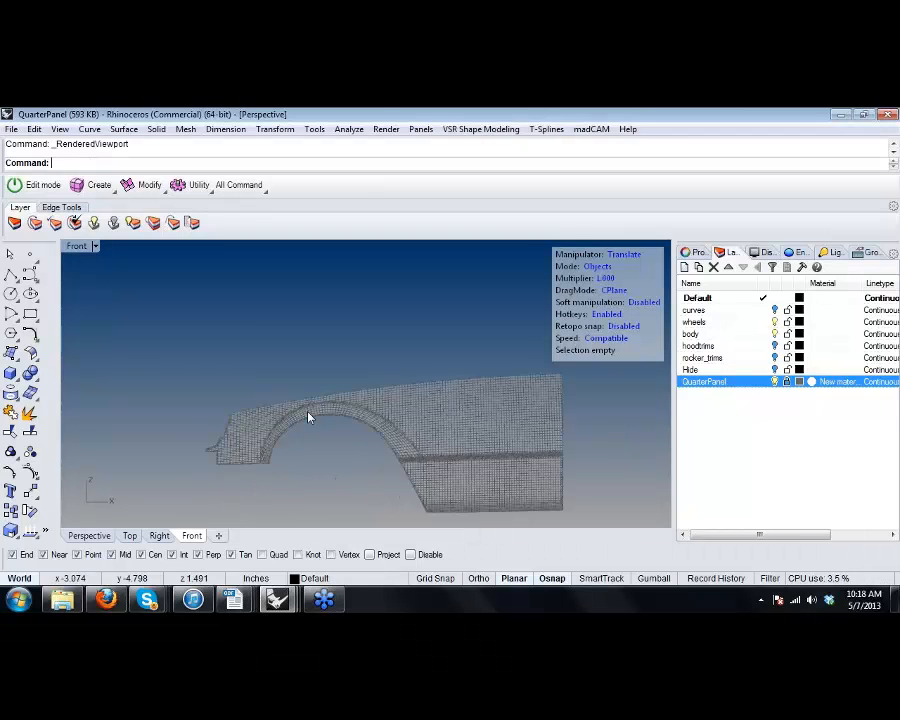
pyautogui.scroll(4, 300, 420)
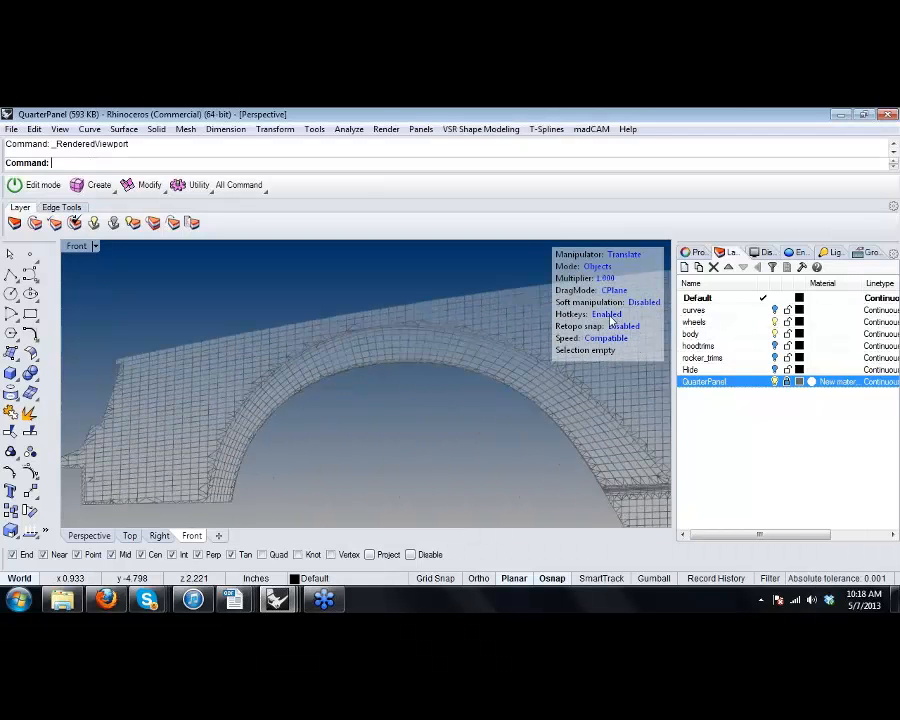
# Enable retopo snap and frame the quarter panel's wheel arch in the Front view.
pyautogui.click(620, 327)
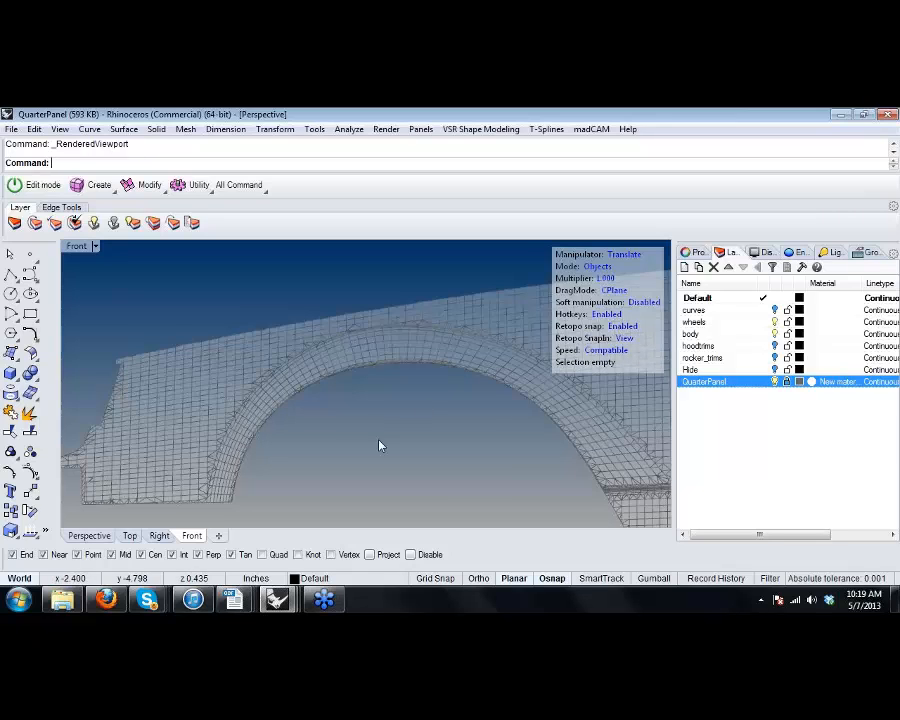
pyautogui.moveTo(359, 425); pyautogui.dragTo(308, 403, button='right')
pyautogui.scroll(-4, 333, 418)
pyautogui.moveTo(172, 366); pyautogui.dragTo(457, 327, button='right')
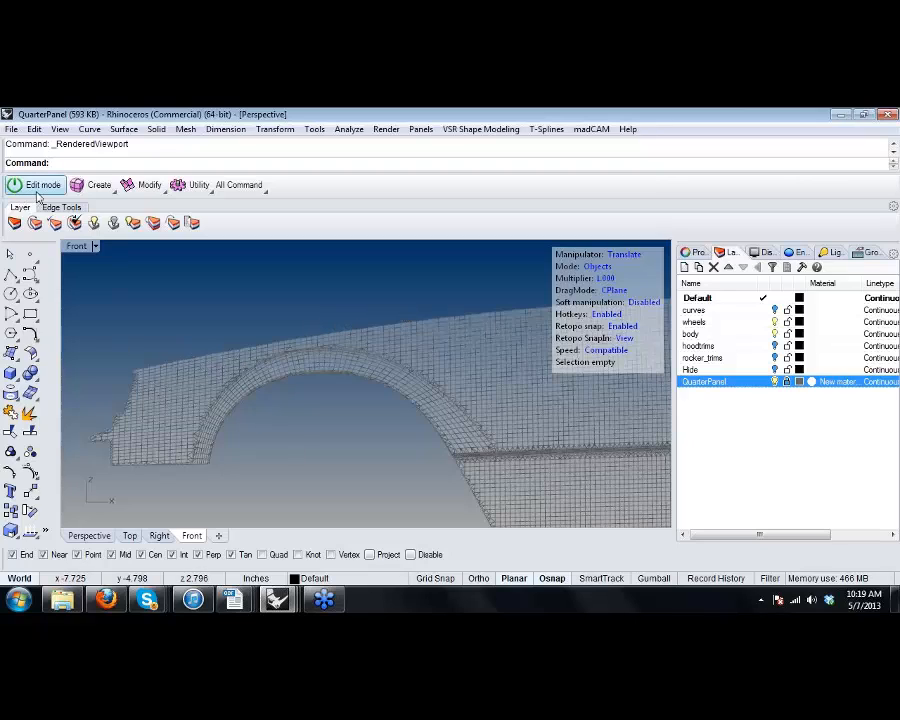
# Append a long, narrow four-corner T-spline face along the quarter panel's upper edge, starting at its left end corner.
pyautogui.click(88, 188)
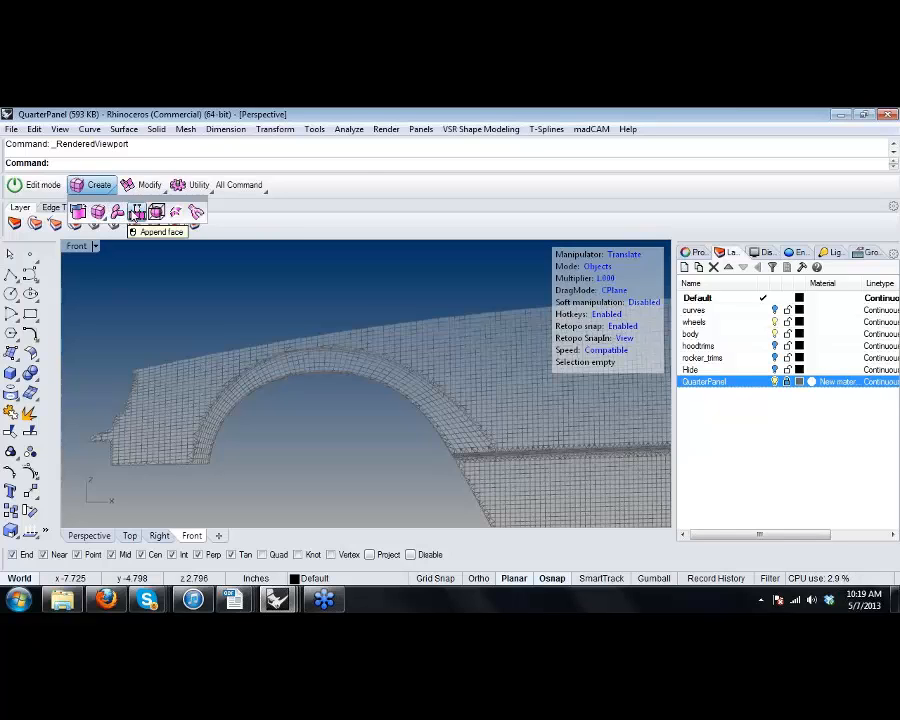
pyautogui.click(176, 212)
pyautogui.scroll(5, 128, 366)
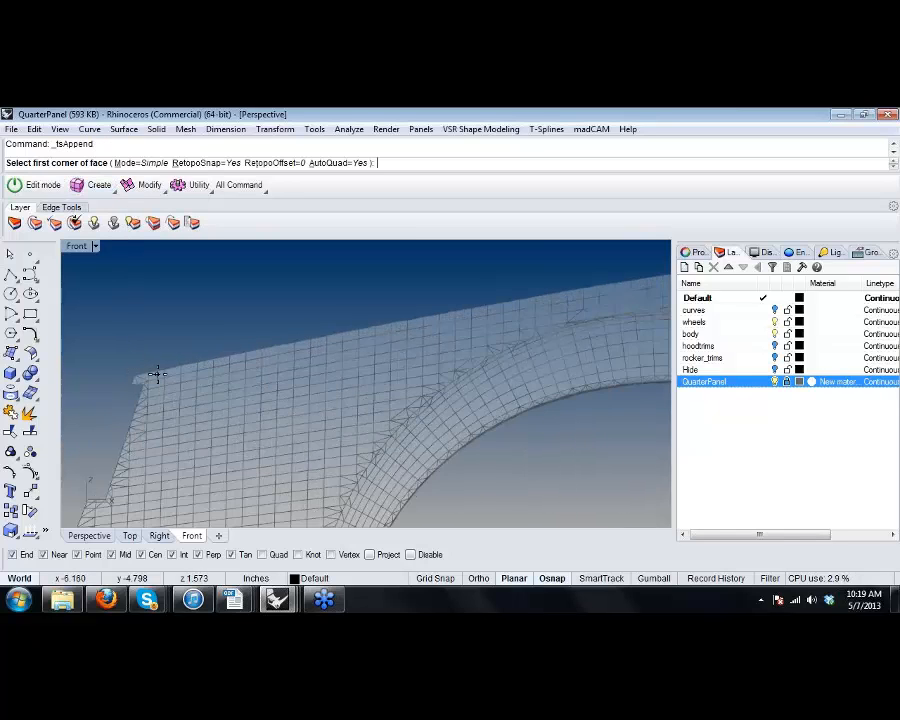
pyautogui.scroll(-5, 157, 371)
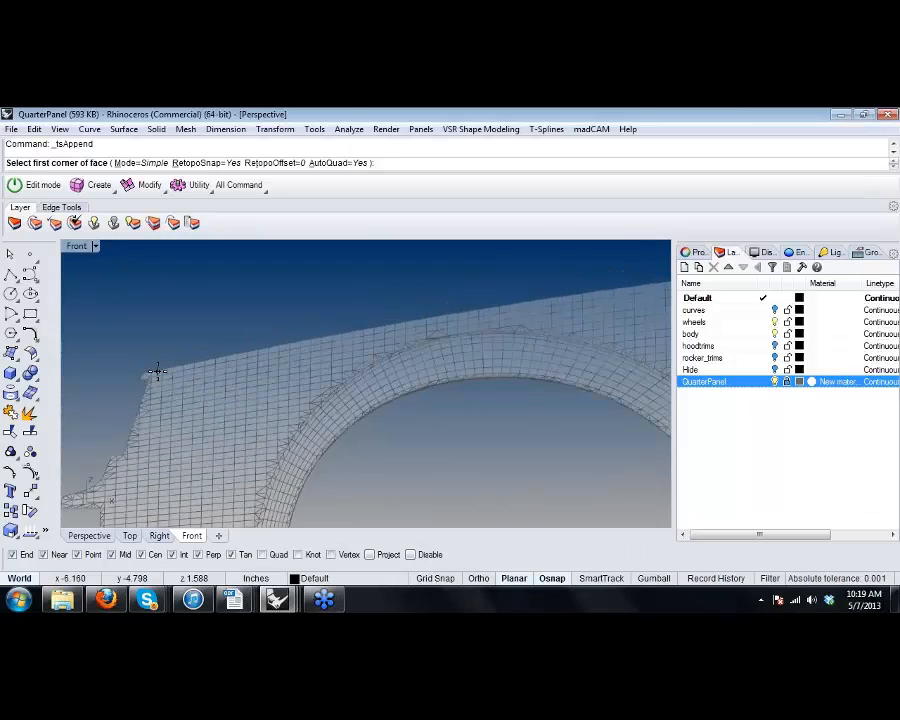
pyautogui.moveTo(489, 309); pyautogui.dragTo(381, 328, button='right')
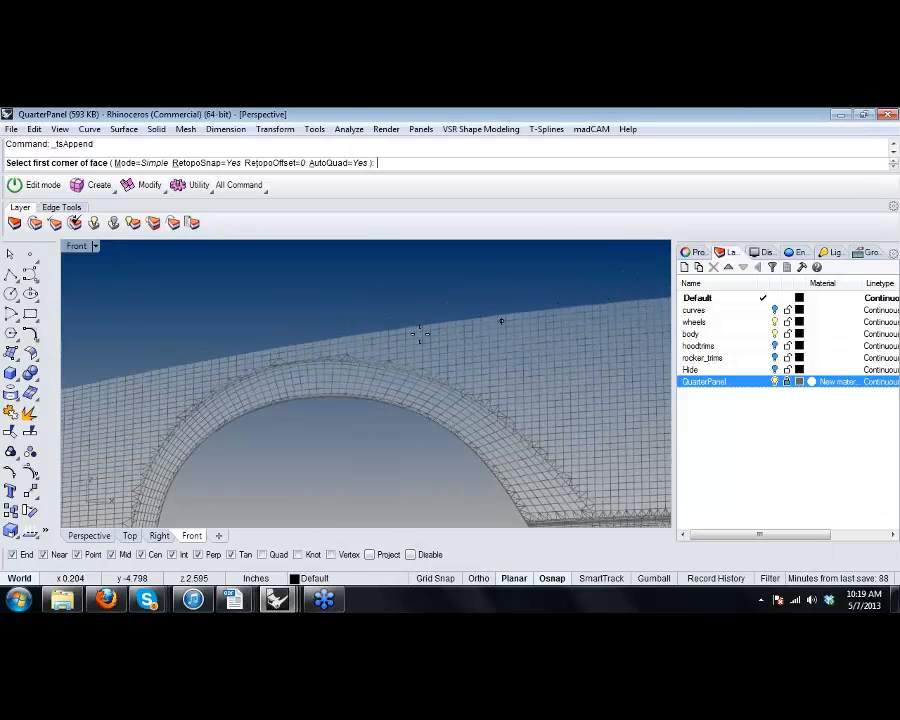
pyautogui.keyDown('shift'); pyautogui.moveTo(303, 338); pyautogui.dragTo(440, 308, button='right'); pyautogui.keyUp('shift')
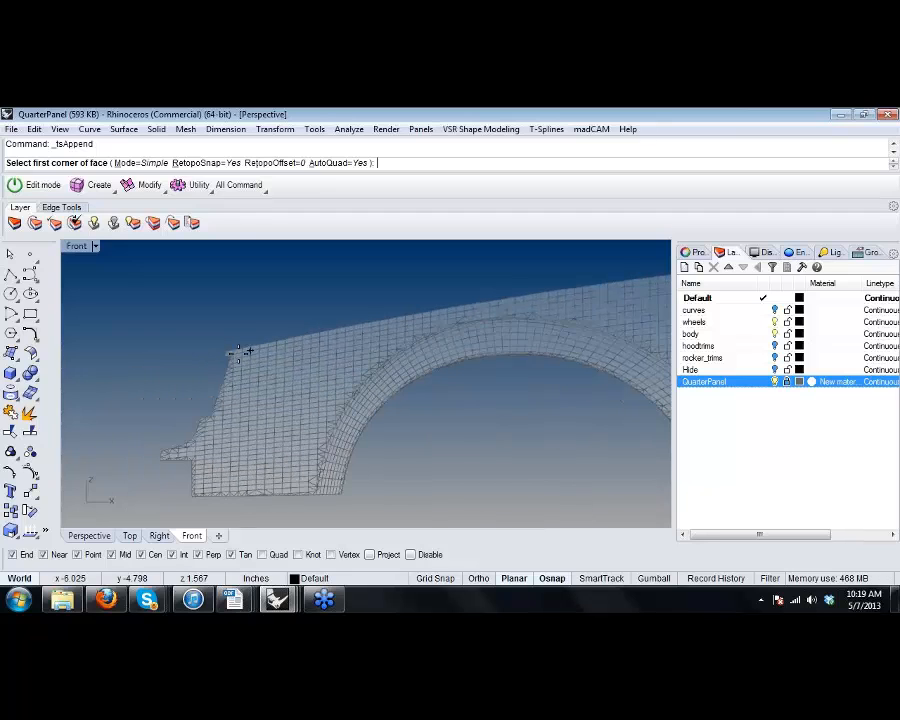
pyautogui.scroll(5, 238, 352)
pyautogui.click(158, 358)
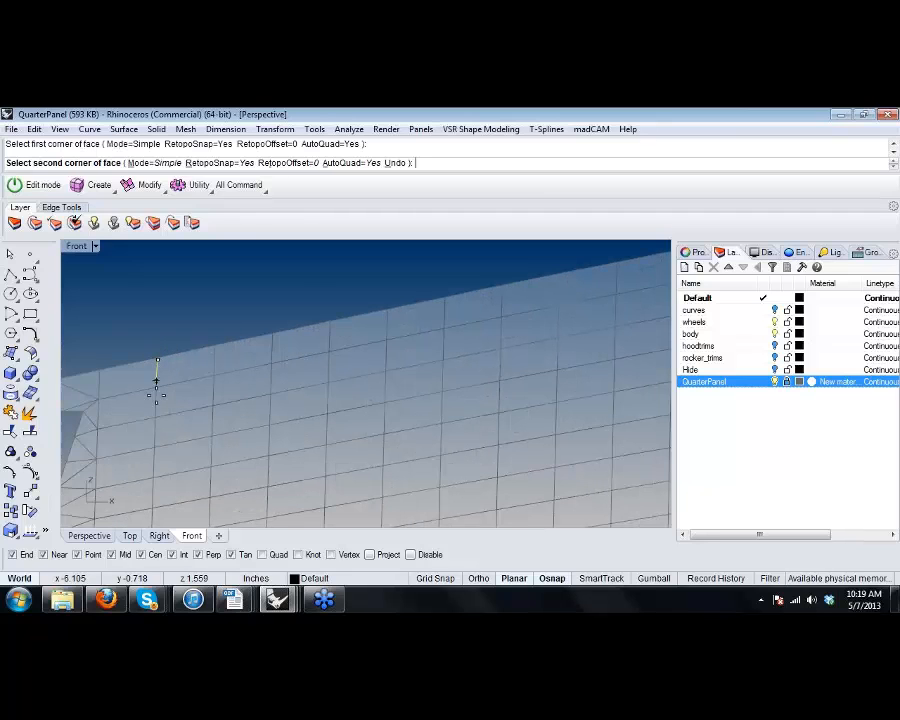
pyautogui.click(153, 418)
pyautogui.scroll(-5, 153, 418)
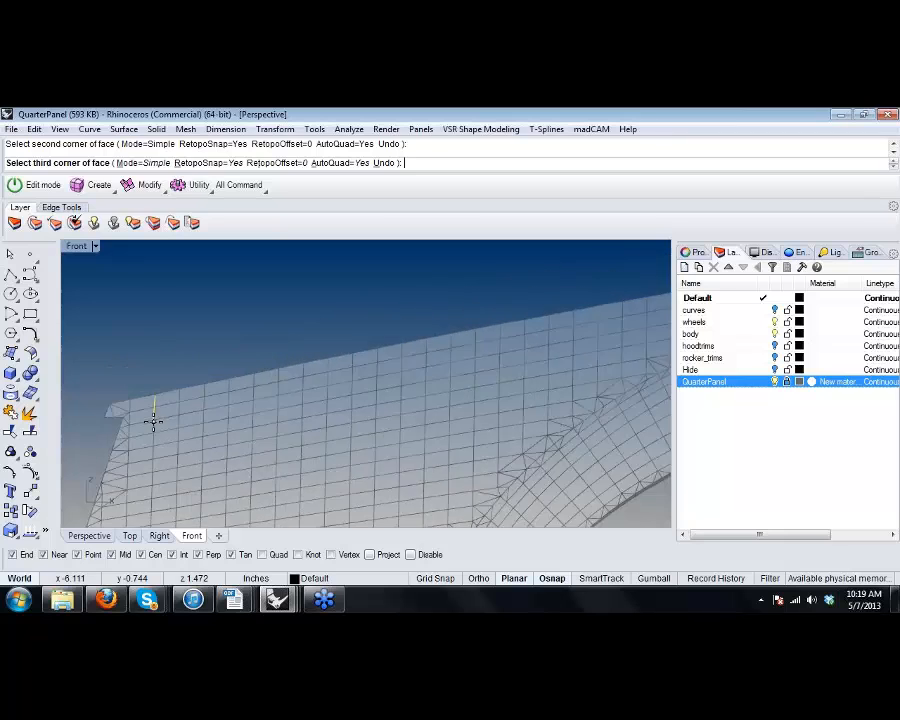
pyautogui.click(511, 348)
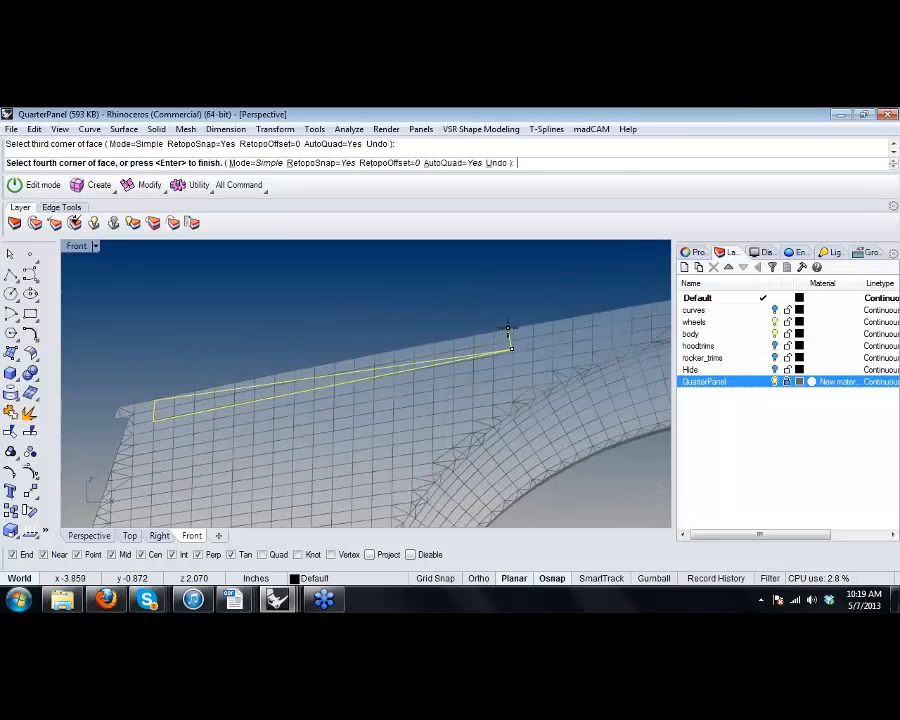
pyautogui.click(511, 327)
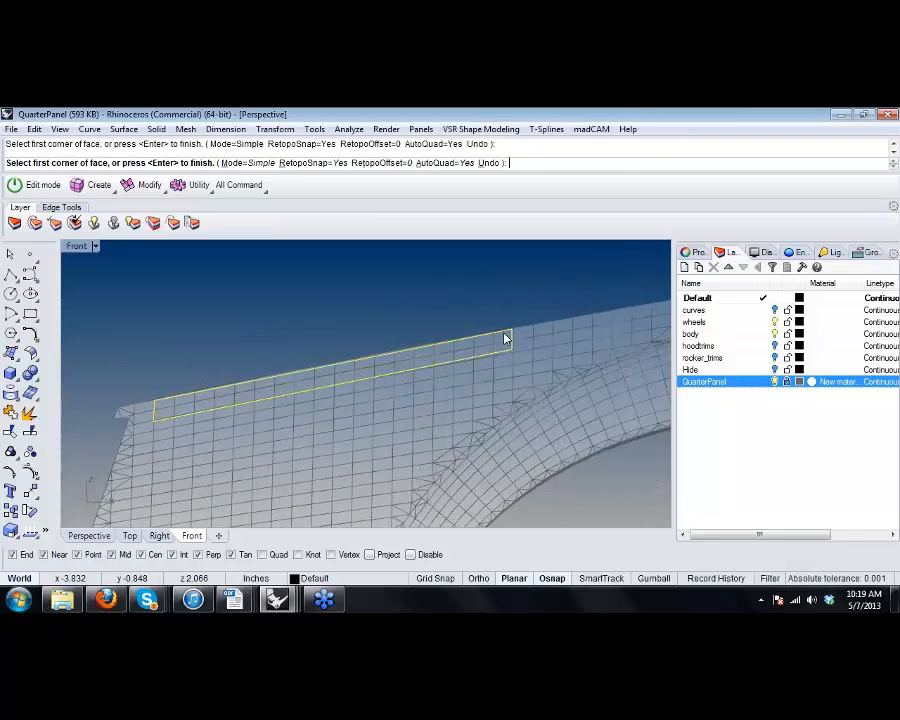
pyautogui.press('Return')
# Select the new face's right end edge and move it back to leave a short face at the panel's corner.
pyautogui.moveTo(437, 318); pyautogui.dragTo(434, 306, button='right')
pyautogui.press('s')
pyautogui.moveTo(454, 298); pyautogui.dragTo(494, 336)
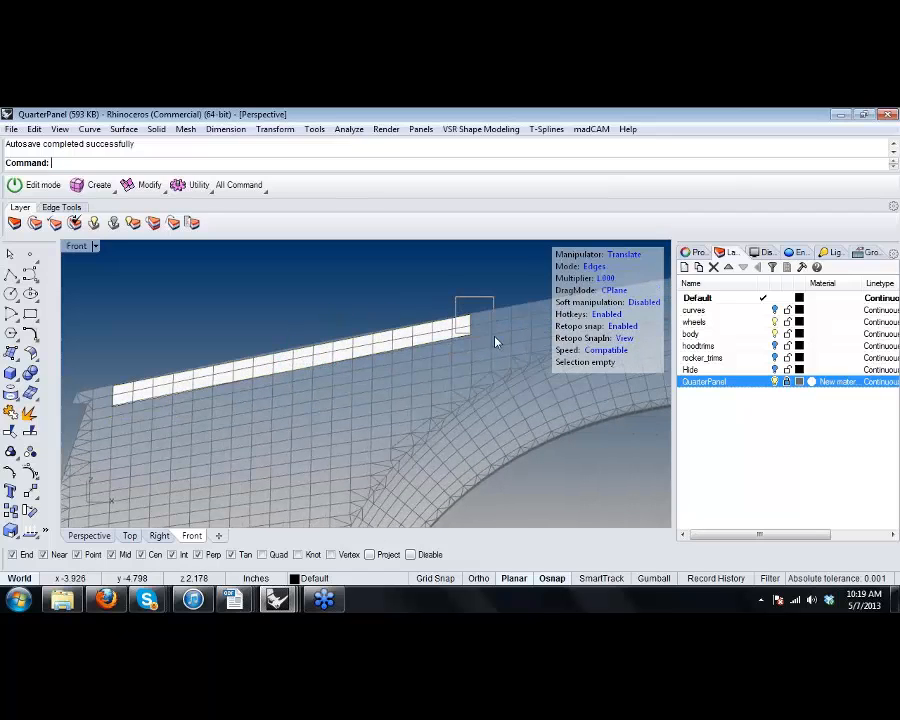
pyautogui.moveTo(467, 354); pyautogui.dragTo(377, 324, button='right')
pyautogui.scroll(-4, 404, 340)
pyautogui.scroll(-4, 377, 324)
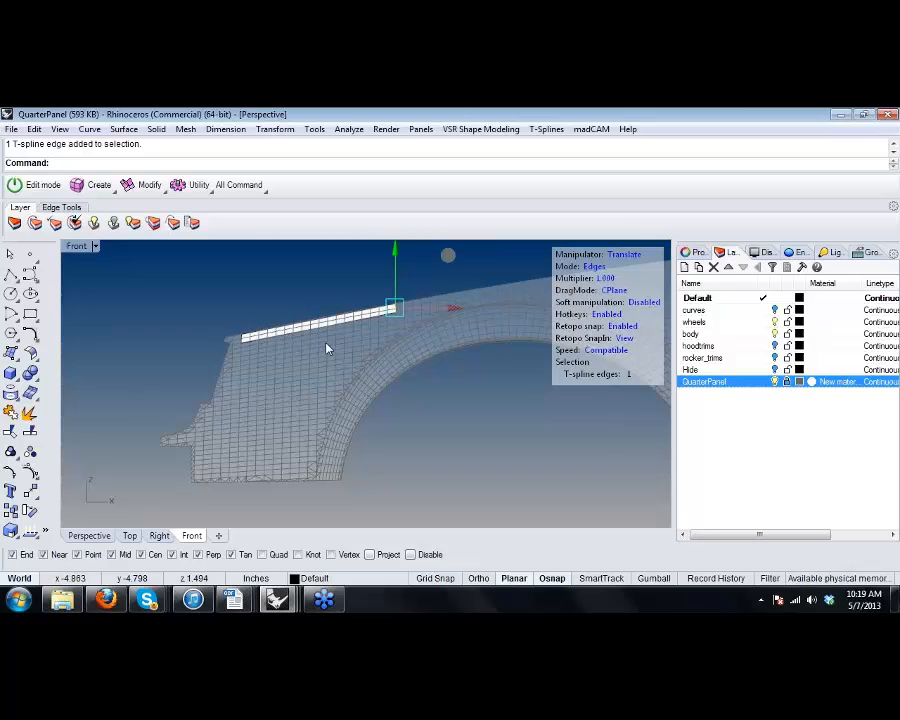
pyautogui.moveTo(326, 347); pyautogui.dragTo(329, 287, button='right')
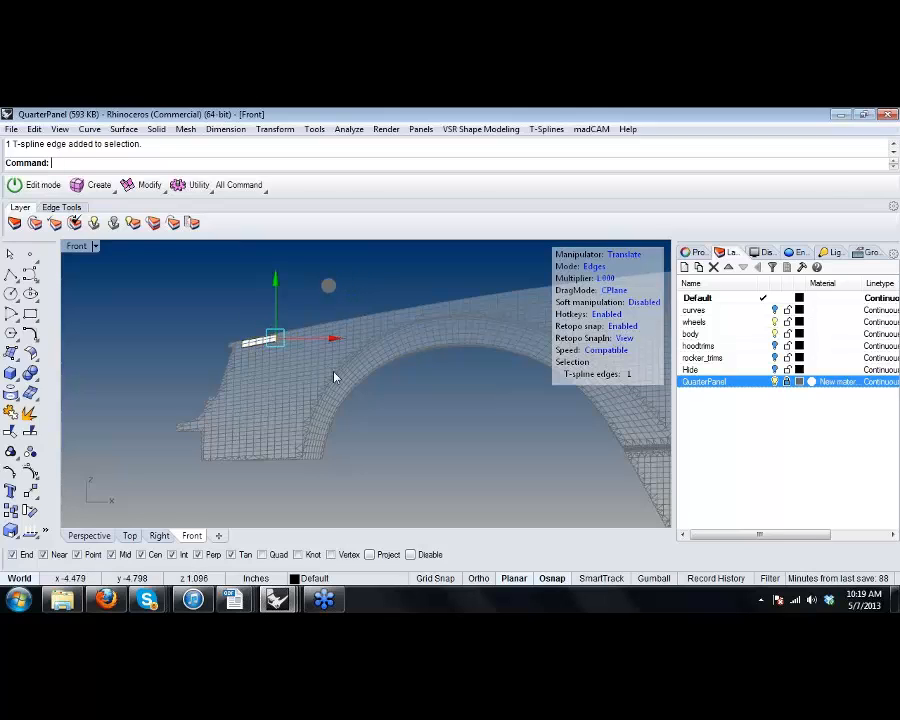
# Extrude the short face's end edge along the panel's upper edge to near the crown of the wheel arch.
pyautogui.click(238, 314)
pyautogui.moveTo(238, 314); pyautogui.dragTo(216, 325, button='right')
pyautogui.scroll(2, 256, 335)
pyautogui.scroll(2, 256, 335)
pyautogui.click(252, 356)
pyautogui.moveTo(255, 382); pyautogui.dragTo(211, 383, button='right')
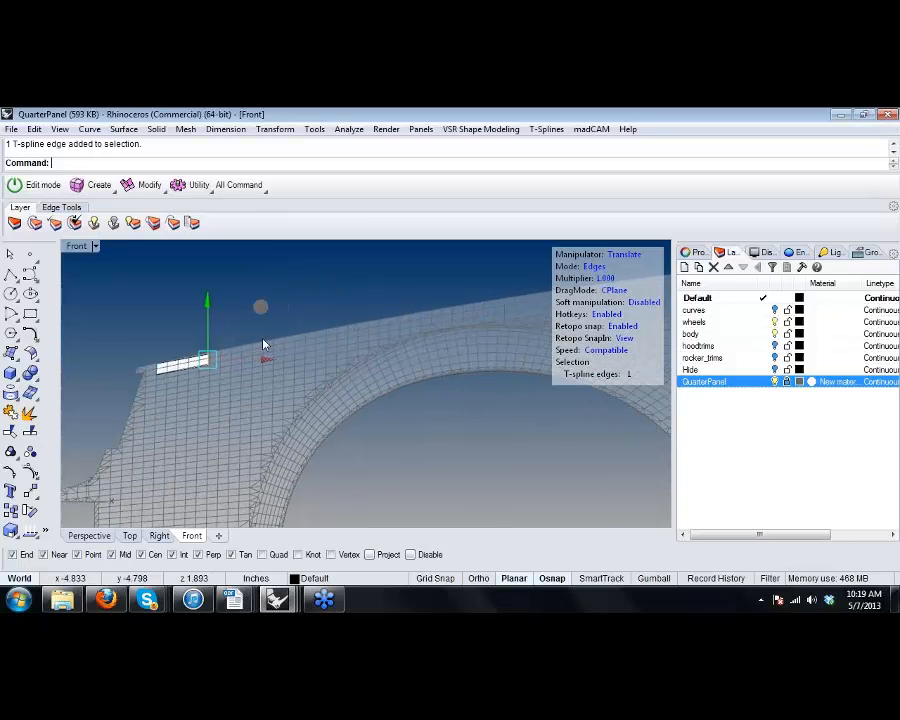
pyautogui.moveTo(260, 305); pyautogui.dragTo(415, 283)
pyautogui.moveTo(415, 285); pyautogui.dragTo(485, 266, button='right')
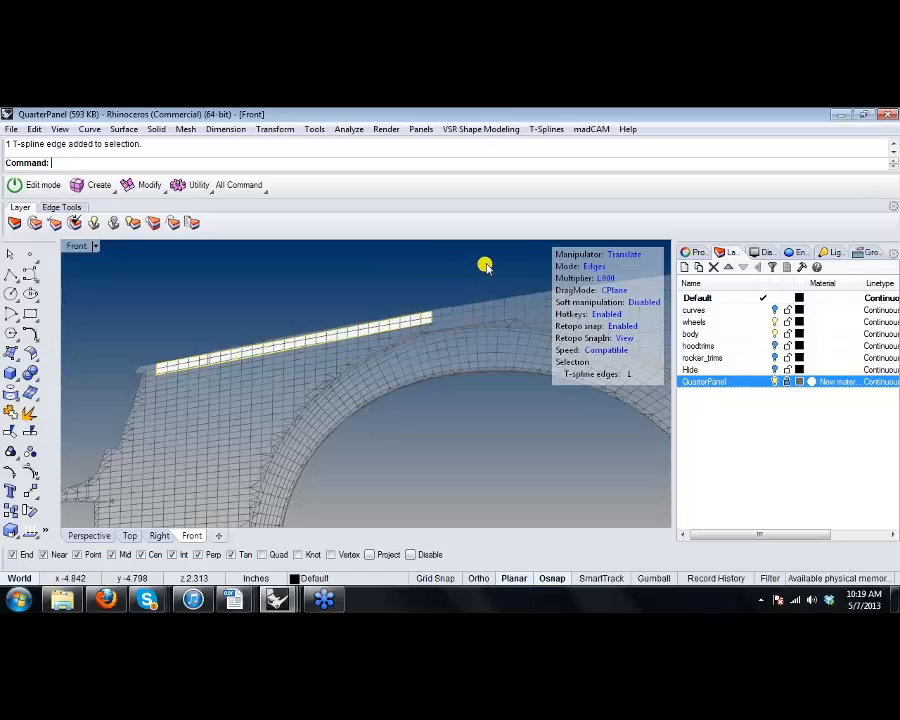
# Extrude the strip's end edge two more times along the panel's upper edge, past the wheel arch.
pyautogui.click(421, 428)
pyautogui.keyDown('shift'); pyautogui.moveTo(380, 426); pyautogui.dragTo(304, 445, button='right'); pyautogui.keyUp('shift')
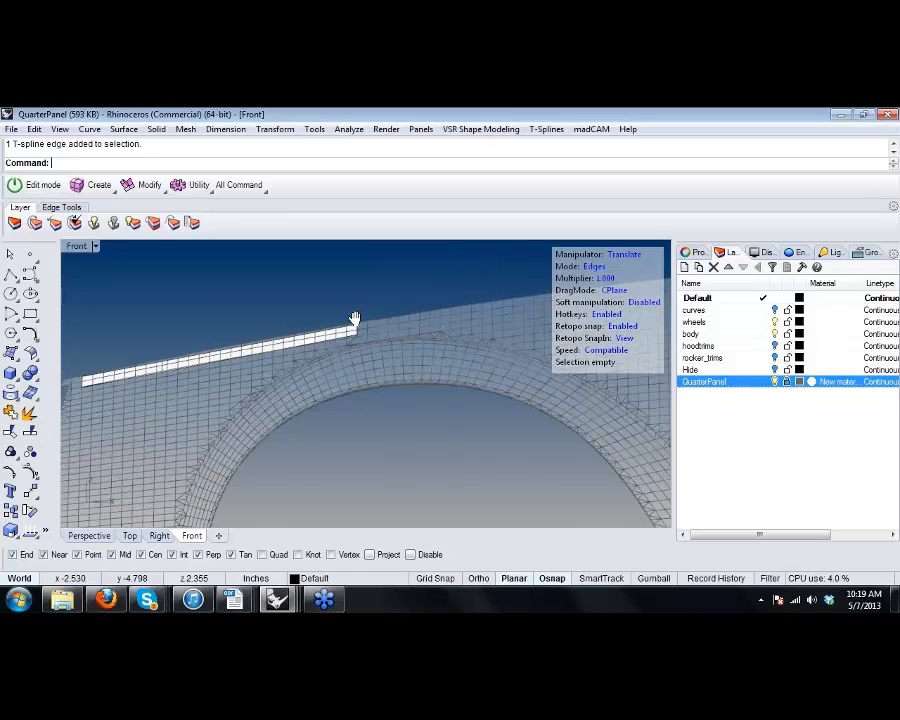
pyautogui.moveTo(354, 319); pyautogui.dragTo(314, 324, button='right')
pyautogui.click(314, 331)
pyautogui.moveTo(328, 368); pyautogui.dragTo(257, 395, button='right')
pyautogui.scroll(-4, 293, 340)
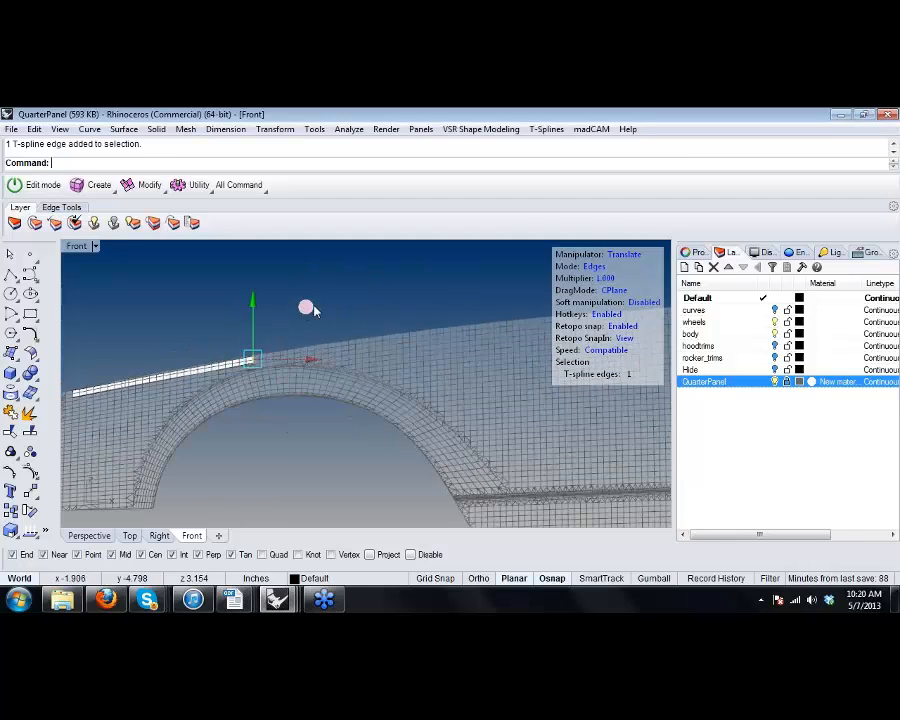
pyautogui.moveTo(312, 310); pyautogui.dragTo(553, 275)
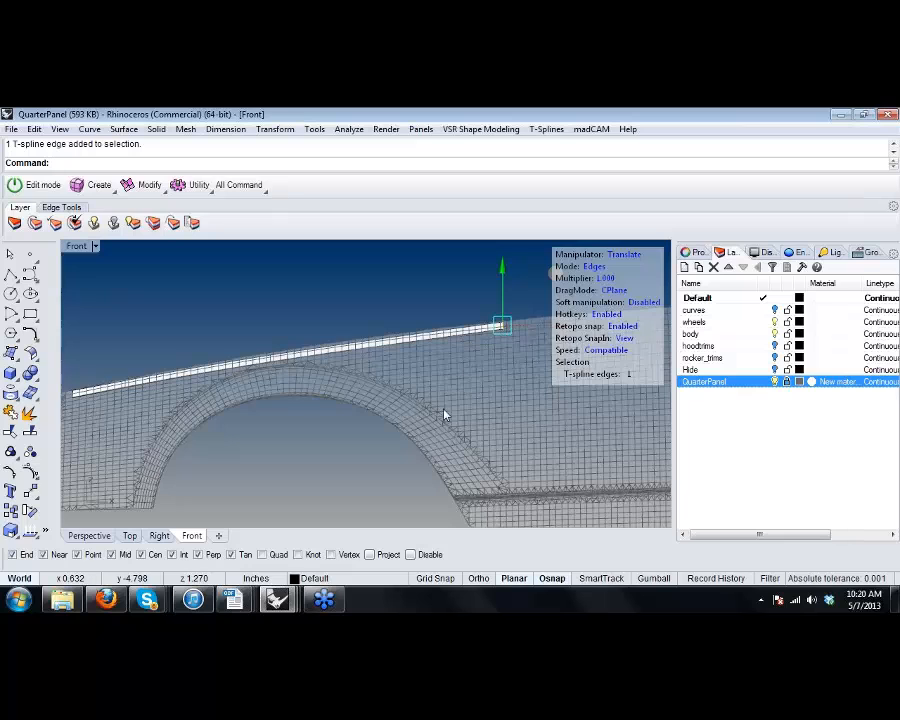
pyautogui.moveTo(393, 412); pyautogui.dragTo(152, 422, button='right')
pyautogui.moveTo(317, 286); pyautogui.dragTo(440, 284)
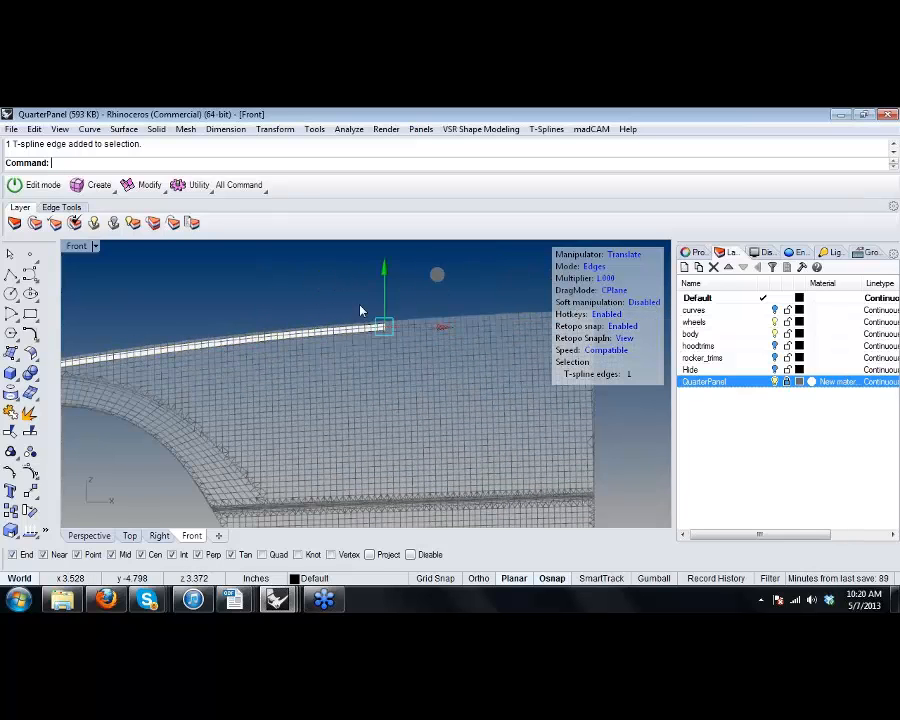
# Toggle the T-spline strip to box mode.
pyautogui.press('b')
pyautogui.moveTo(250, 384); pyautogui.dragTo(430, 353, button='right')
pyautogui.scroll(-4, 283, 398)
pyautogui.scroll(6, 238, 341)
pyautogui.moveTo(225, 370); pyautogui.dragTo(267, 362, button='right')
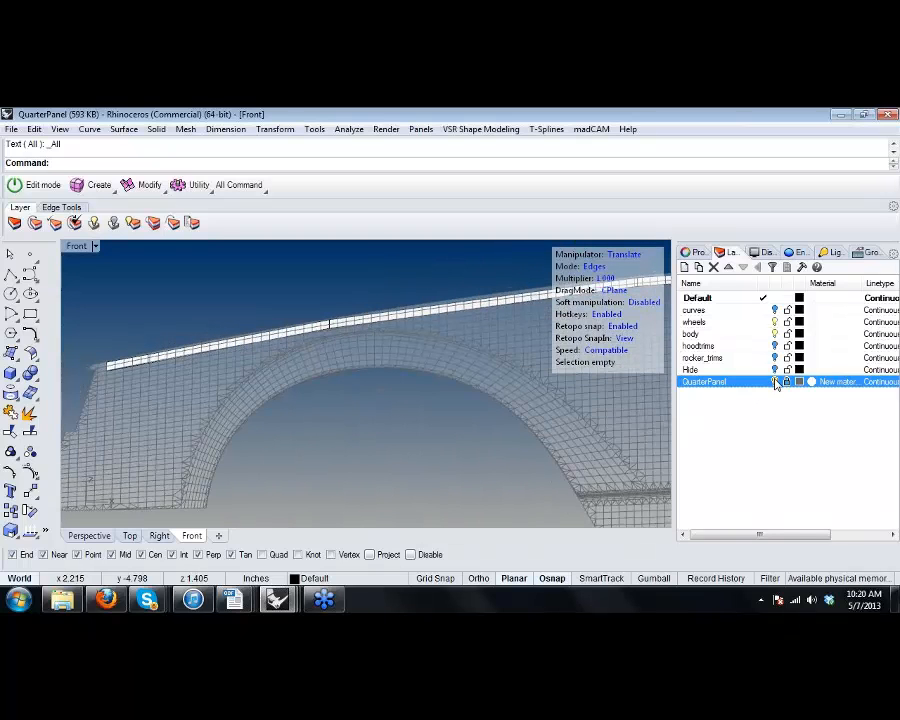
# Hide the QuarterPanel layer to examine the strip's face divisions, and turn the layer back on.
pyautogui.click(774, 382)
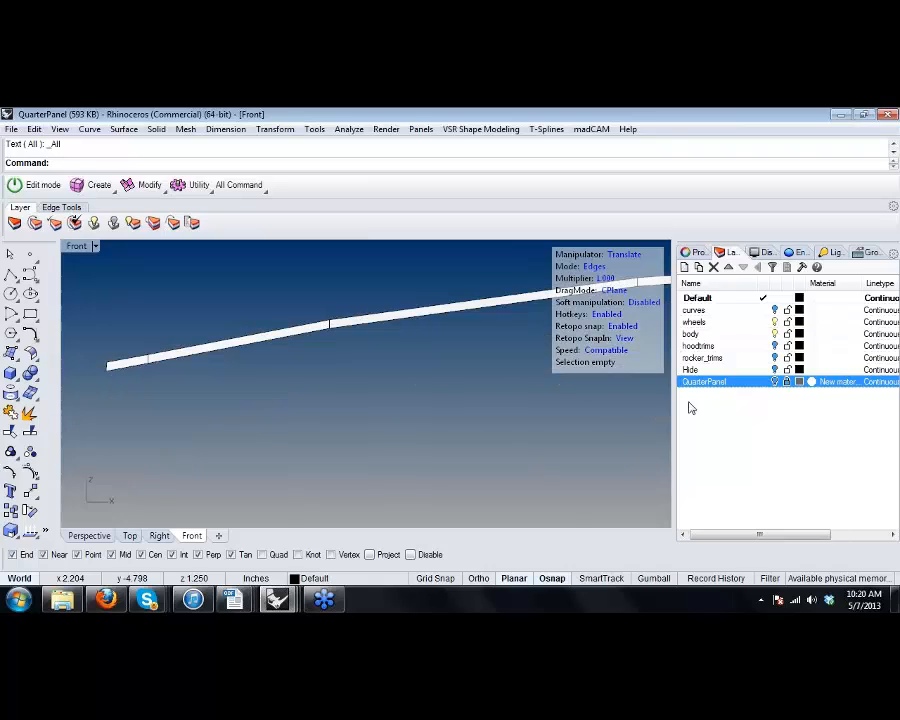
pyautogui.scroll(-2, 261, 416)
pyautogui.moveTo(305, 402); pyautogui.dragTo(333, 375, button='right')
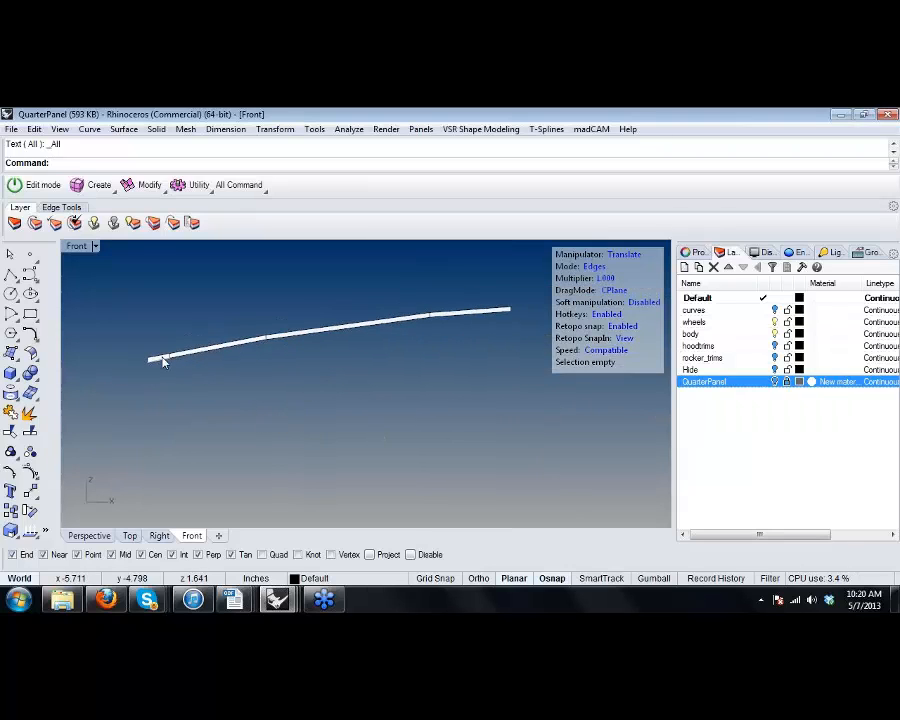
pyautogui.click(774, 382)
pyautogui.moveTo(390, 396); pyautogui.dragTo(438, 388, button='right')
pyautogui.scroll(5, 235, 378)
pyautogui.moveTo(234, 373); pyautogui.dragTo(253, 394, button='right')
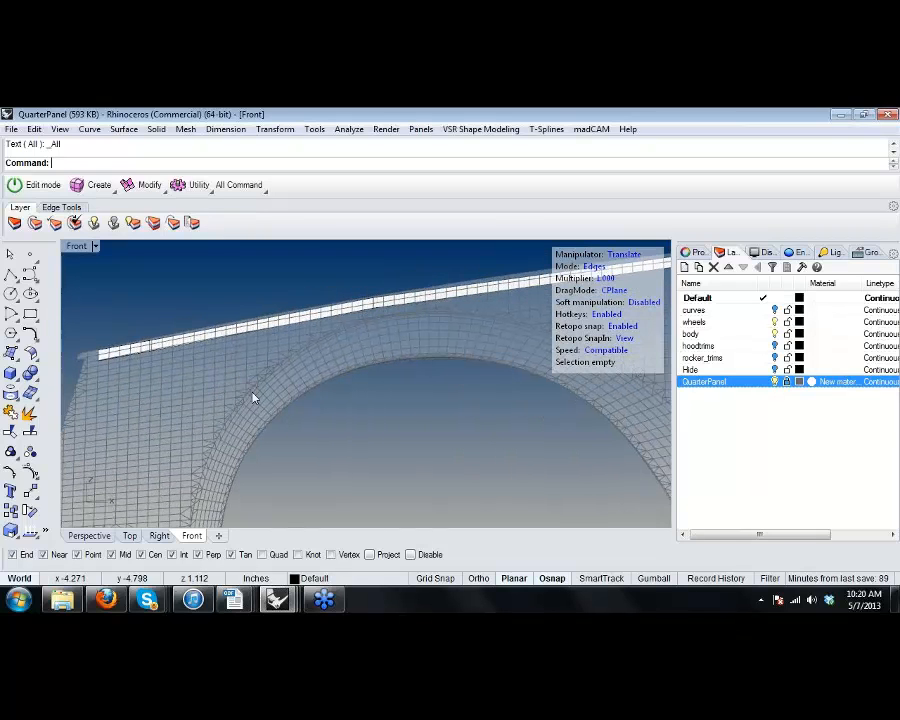
pyautogui.moveTo(181, 396); pyautogui.dragTo(222, 403, button='right')
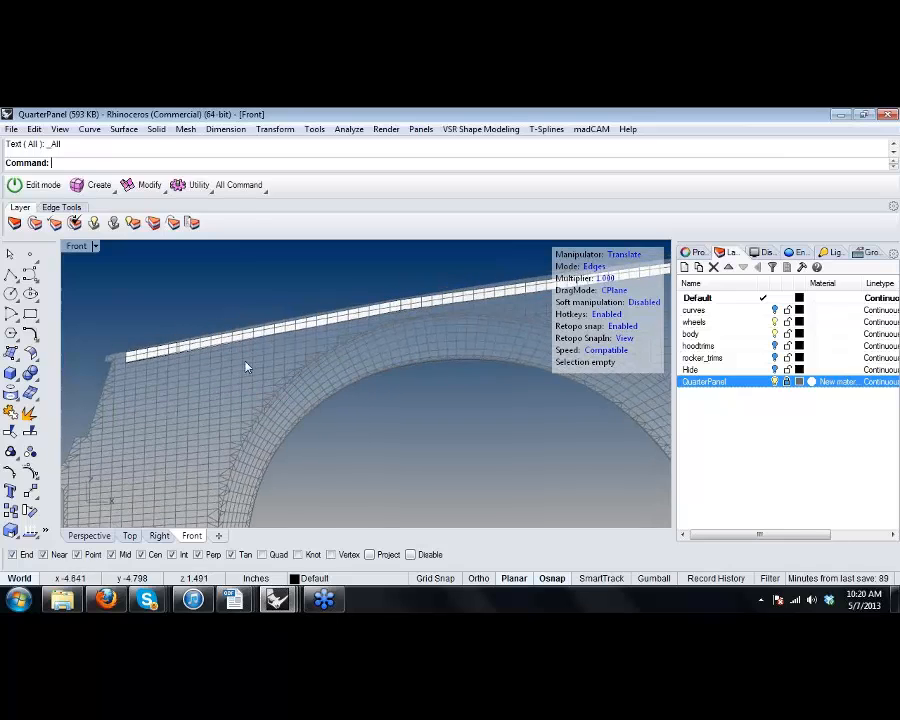
# Extrude the lower edge of the strip's short first face down beside the wheel arch and flatten it.
pyautogui.click(134, 356)
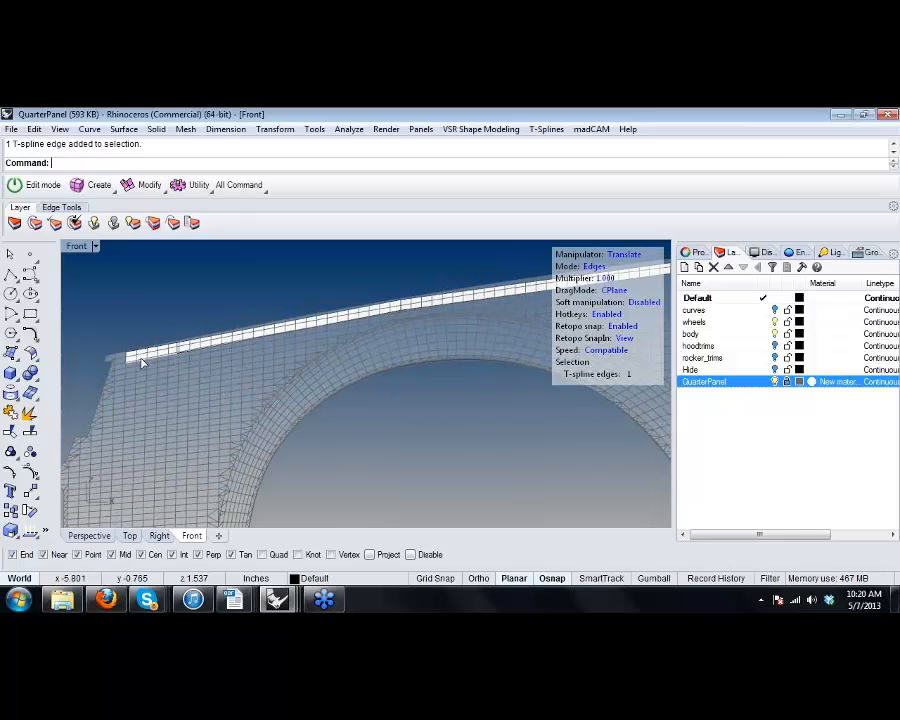
pyautogui.scroll(-4, 160, 398)
pyautogui.moveTo(160, 398); pyautogui.dragTo(216, 357, button='right')
pyautogui.moveTo(252, 279); pyautogui.dragTo(247, 380)
pyautogui.press('r')
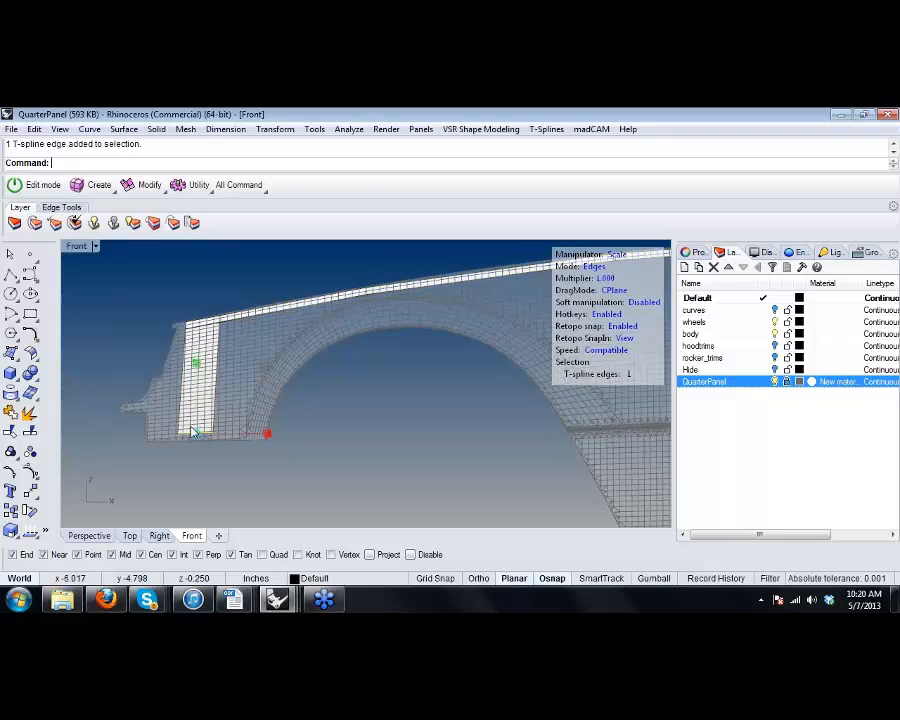
# Move the flattened edge down onto the quarter panel's bottom edge.
pyautogui.scroll(3, 194, 432)
pyautogui.press('w')
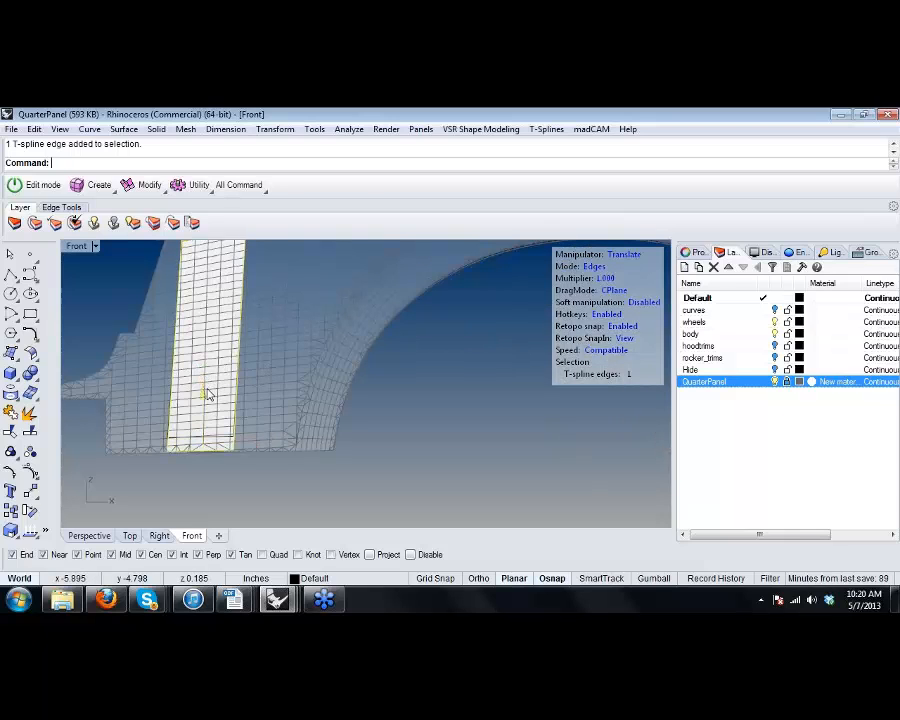
pyautogui.click(227, 488)
pyautogui.scroll(-3, 236, 490)
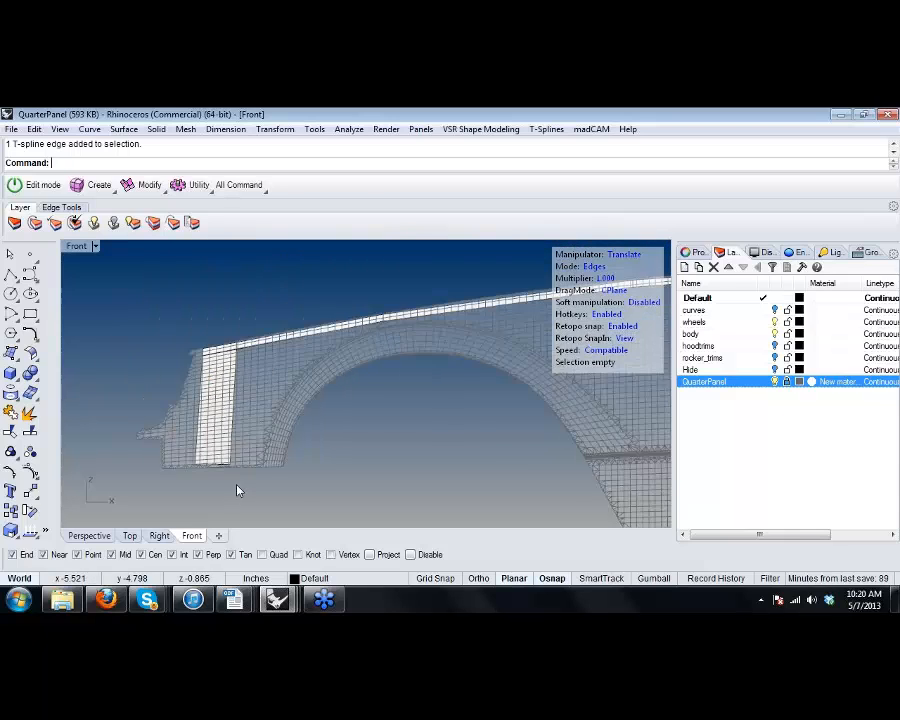
# Extrude the lower edge of the strip's last face down on the right side of the wheel arch.
pyautogui.scroll(-2, 293, 478)
pyautogui.moveTo(331, 477); pyautogui.dragTo(233, 449, button='right')
pyautogui.click(498, 307)
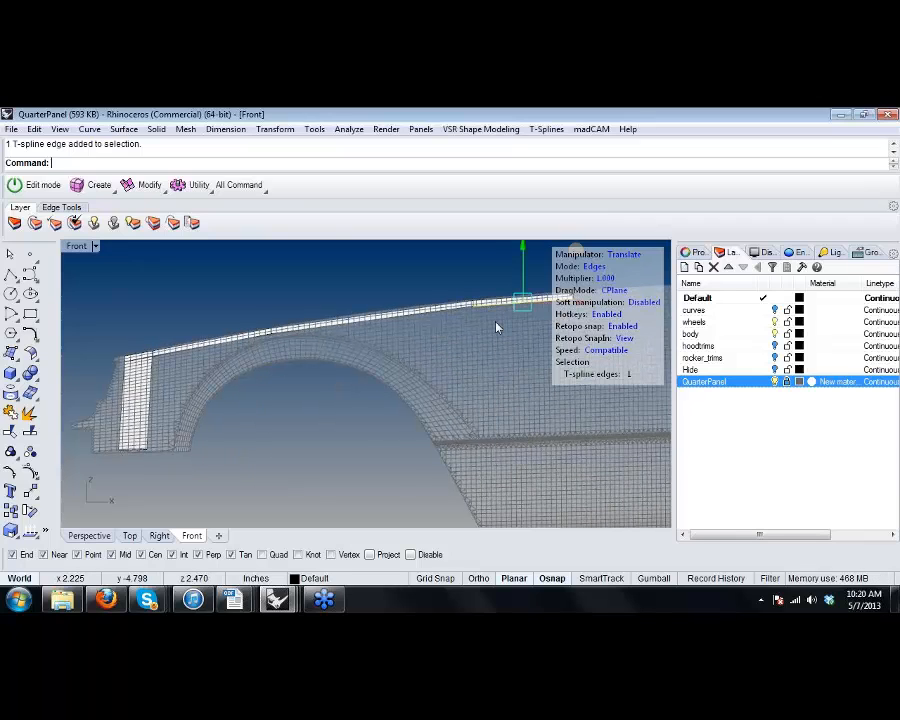
pyautogui.moveTo(497, 327); pyautogui.dragTo(432, 346, button='right')
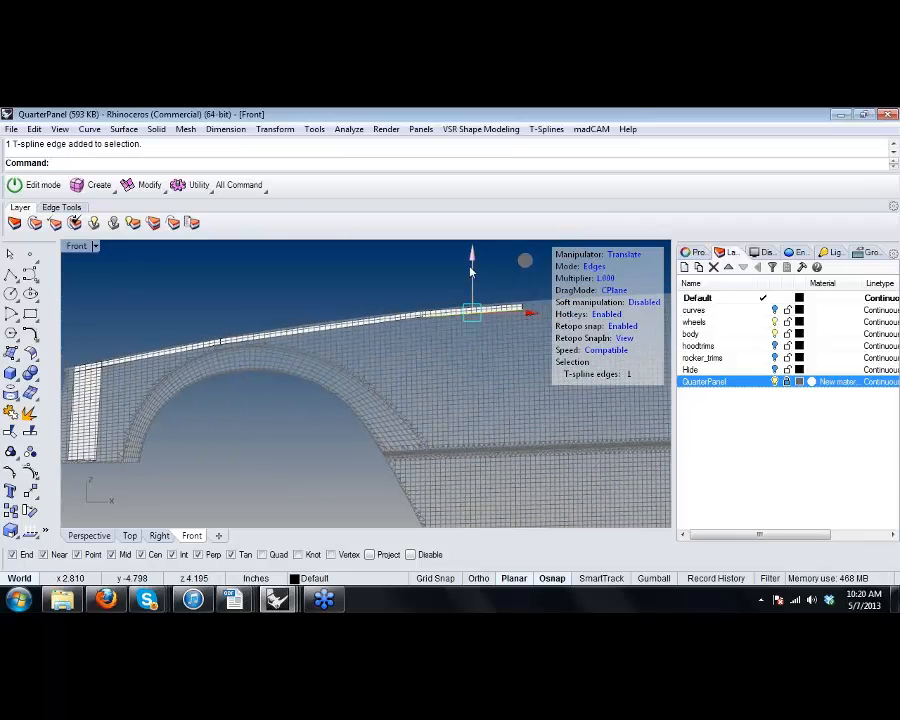
pyautogui.keyDown('alt'); pyautogui.moveTo(472, 270); pyautogui.dragTo(479, 401); pyautogui.keyUp('alt')
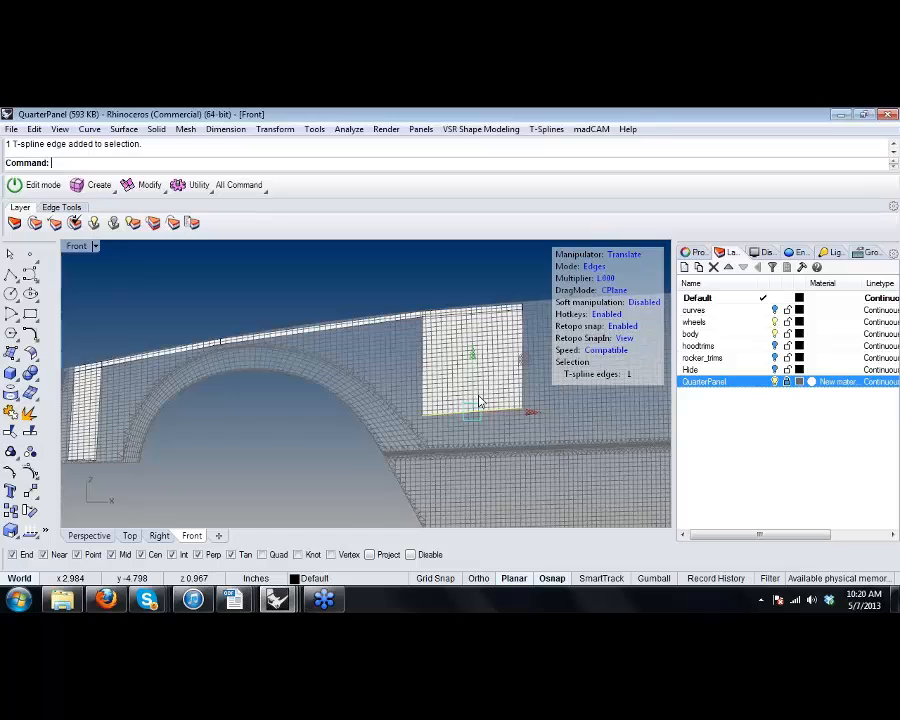
# Select all edges of the strip's last face and its downward extrusion, and shift them slightly away from the wheel arch.
pyautogui.scroll(4, 478, 400)
pyautogui.moveTo(476, 398); pyautogui.dragTo(445, 416, button='right')
pyautogui.moveTo(356, 257)
pyautogui.mouseDown()
pyautogui.moveTo(488, 402)
pyautogui.moveTo(516, 453)
pyautogui.moveTo(525, 448)
pyautogui.mouseUp()
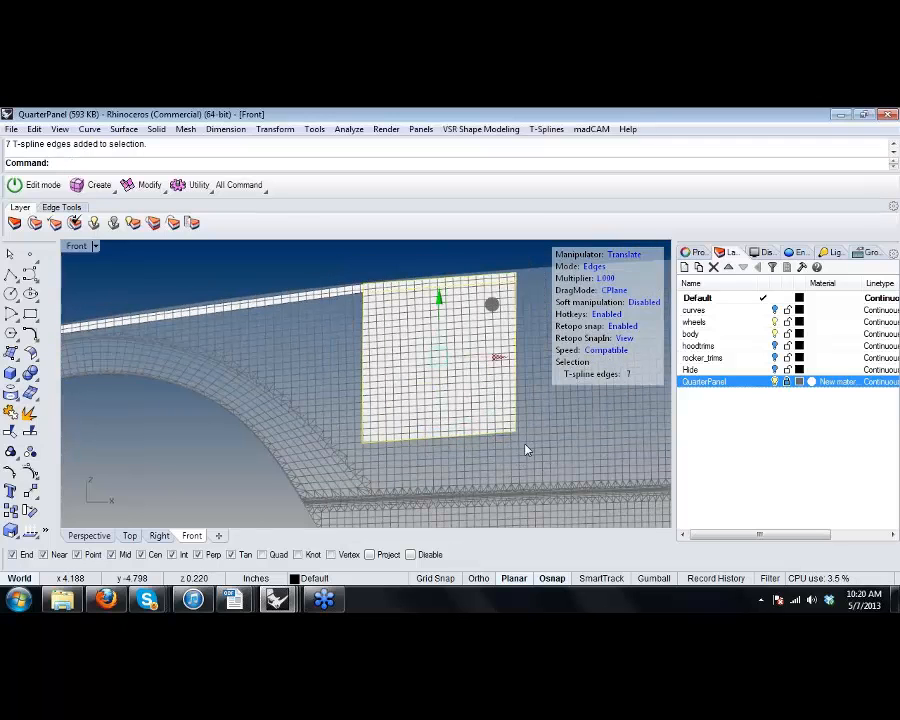
pyautogui.moveTo(498, 357); pyautogui.dragTo(517, 358)
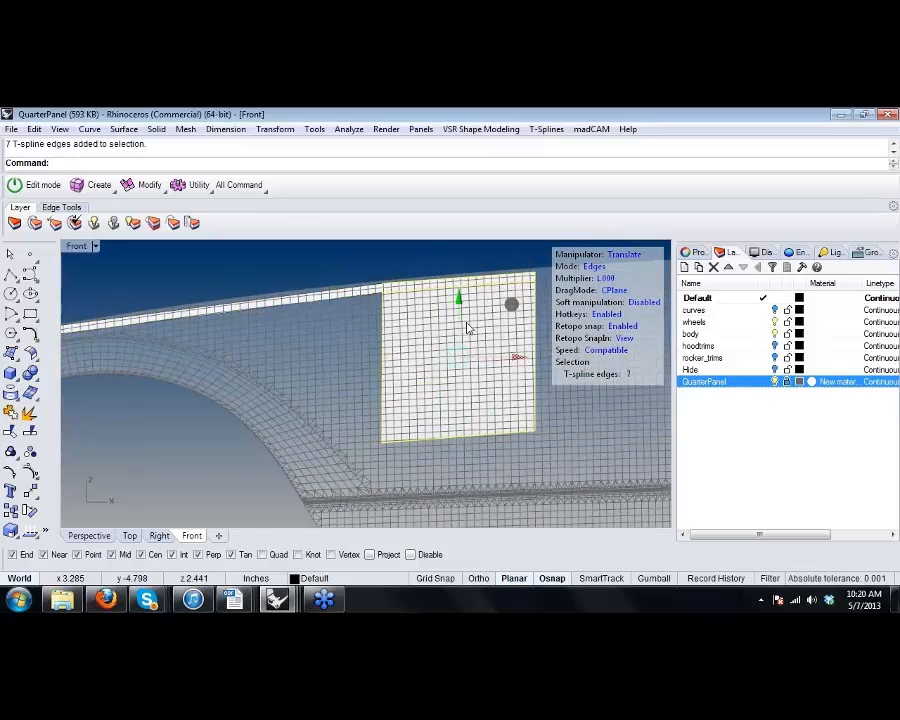
# Move the bottom edge of the wide face right of the wheel arch down to just above the panel's horizontal crease.
pyautogui.moveTo(352, 392); pyautogui.dragTo(590, 471)
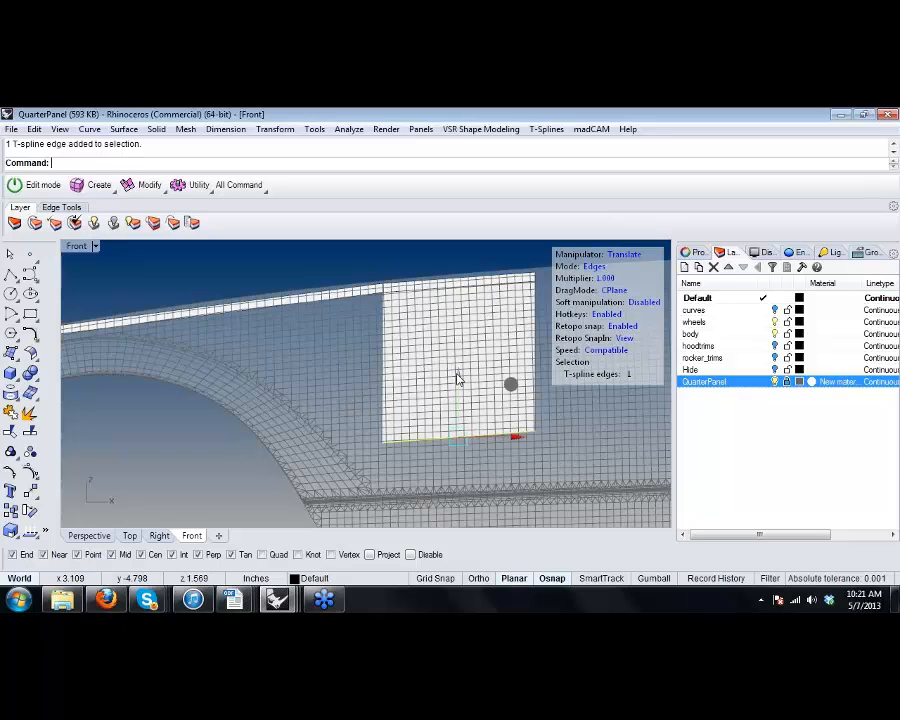
pyautogui.moveTo(460, 381); pyautogui.dragTo(460, 422)
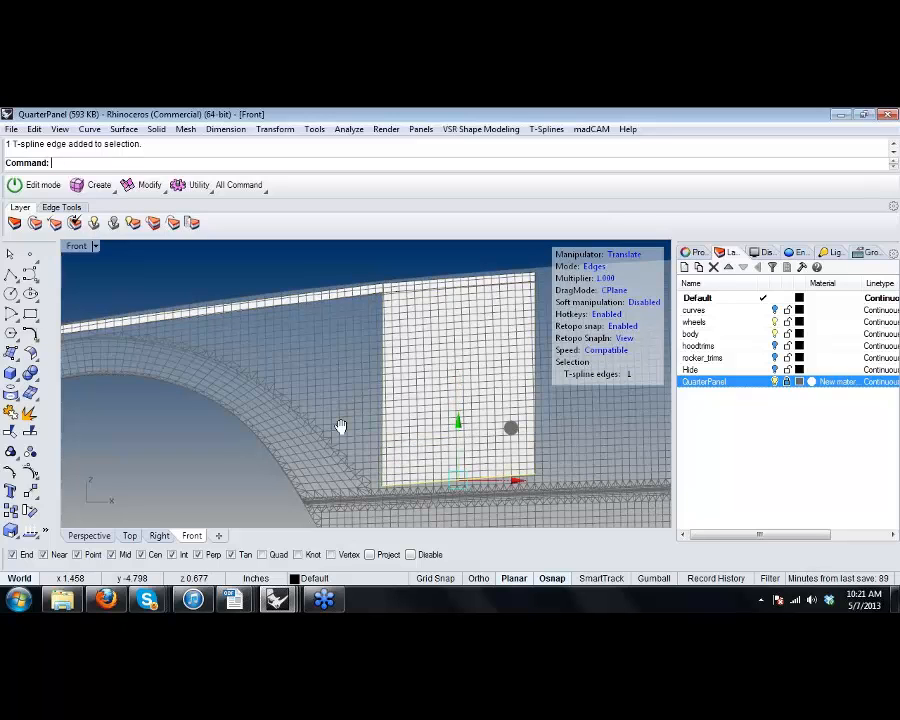
pyautogui.moveTo(341, 427); pyautogui.dragTo(338, 413, button='right')
pyautogui.click(531, 460)
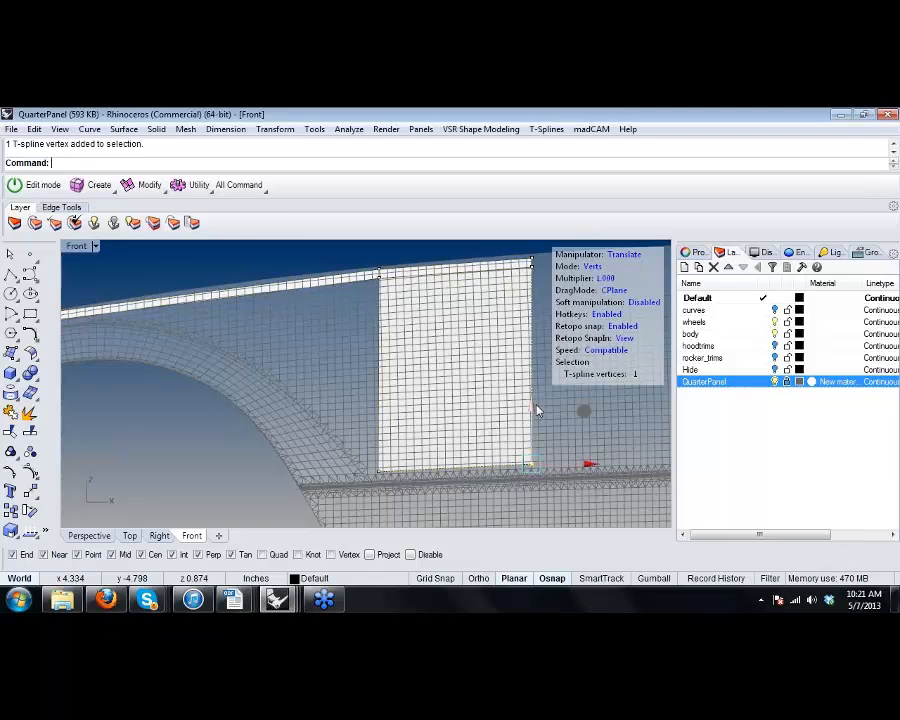
pyautogui.scroll(-4, 533, 412)
pyautogui.moveTo(290, 456); pyautogui.dragTo(307, 422, button='right')
pyautogui.click(301, 436)
pyautogui.scroll(-1, 327, 414)
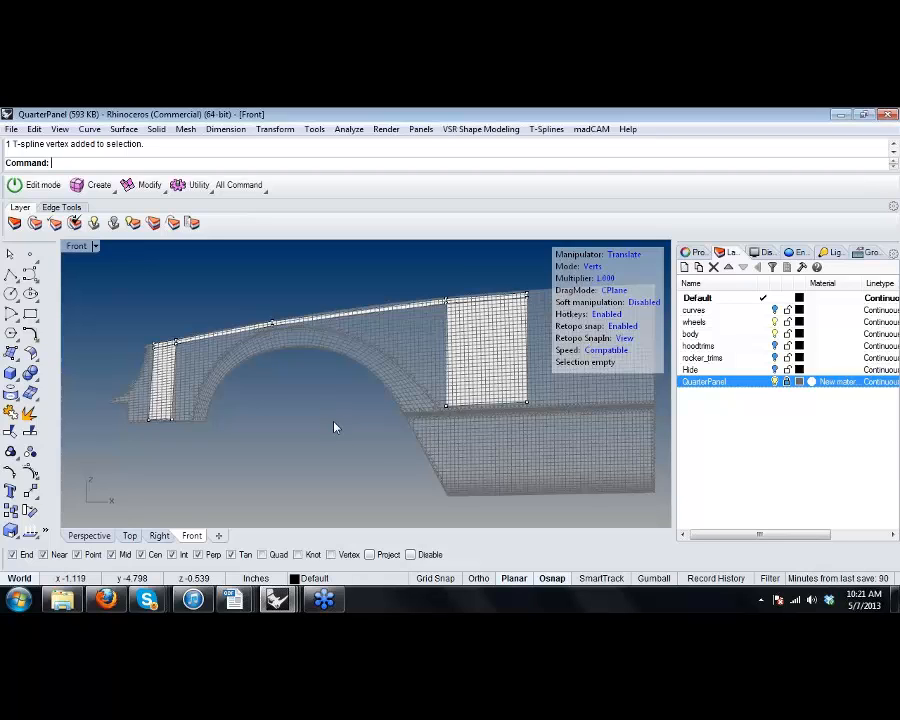
# Extrude the two lower edges of the long strip above the wheel arch slightly downward.
pyautogui.moveTo(289, 424); pyautogui.dragTo(315, 436, button='right')
pyautogui.scroll(6, 216, 342)
pyautogui.press('s')
pyautogui.click(226, 365)
pyautogui.moveTo(361, 391); pyautogui.dragTo(215, 414, button='right')
pyautogui.keyDown('shift'); pyautogui.click(270, 358); pyautogui.keyUp('shift')
pyautogui.scroll(-2, 310, 371)
pyautogui.scroll(-2, 310, 373)
pyautogui.moveTo(340, 357); pyautogui.dragTo(389, 330, button='right')
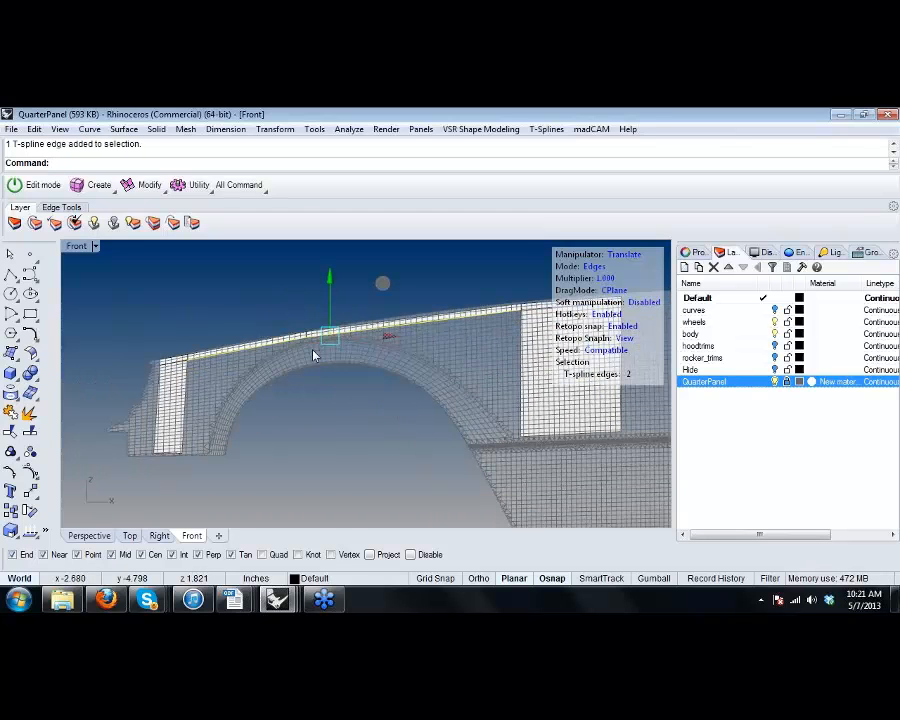
pyautogui.scroll(7, 315, 356)
pyautogui.moveTo(315, 356); pyautogui.dragTo(313, 386, button='right')
pyautogui.moveTo(344, 291); pyautogui.dragTo(344, 300)
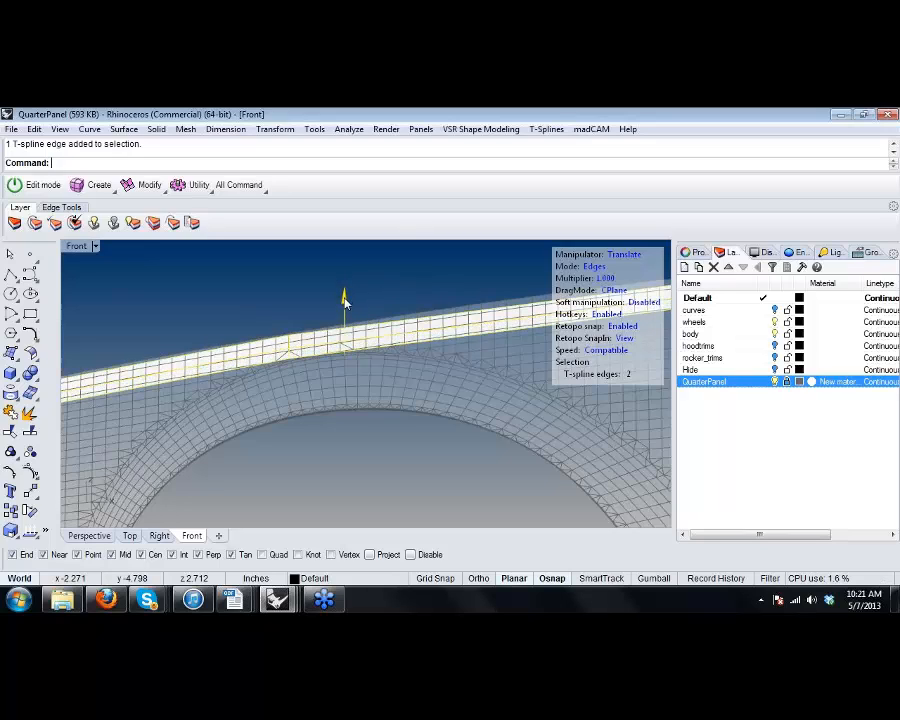
pyautogui.moveTo(344, 299); pyautogui.dragTo(344, 309)
pyautogui.scroll(-8, 371, 413)
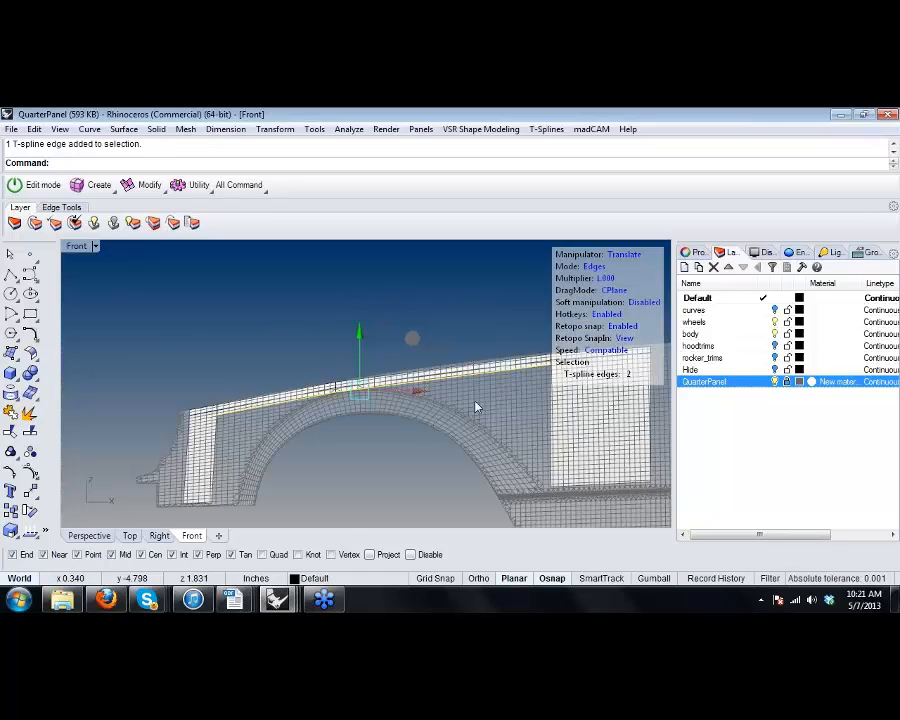
# Move the lower right end vertex of the new extrusion down and inward onto the wheel arch's upper right border.
pyautogui.moveTo(475, 406); pyautogui.dragTo(385, 408, button='right')
pyautogui.press('a')
pyautogui.scroll(6, 468, 382)
pyautogui.click(455, 360)
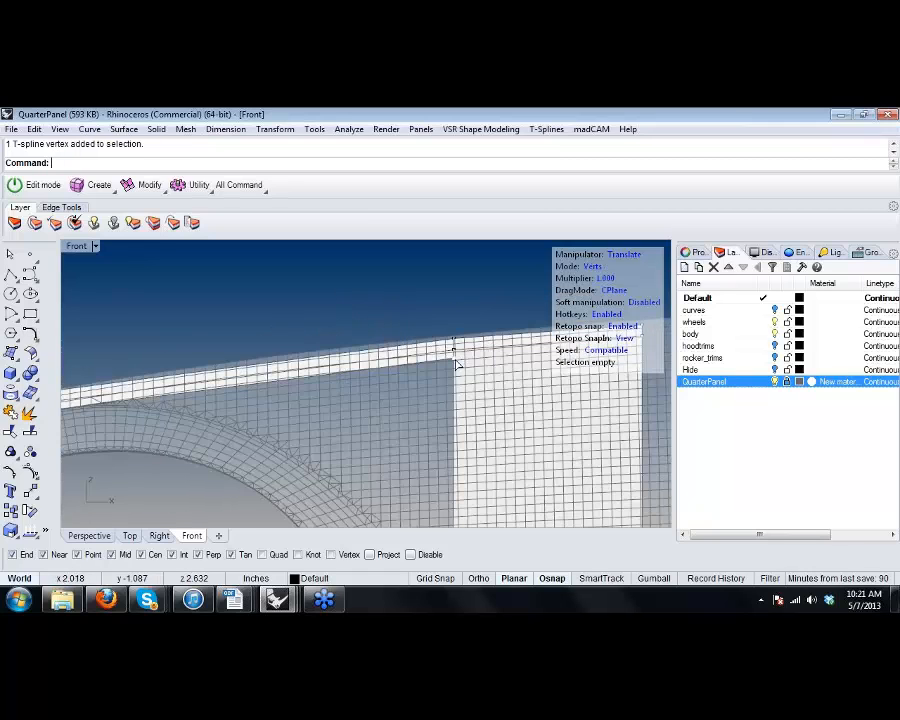
pyautogui.scroll(-4, 455, 365)
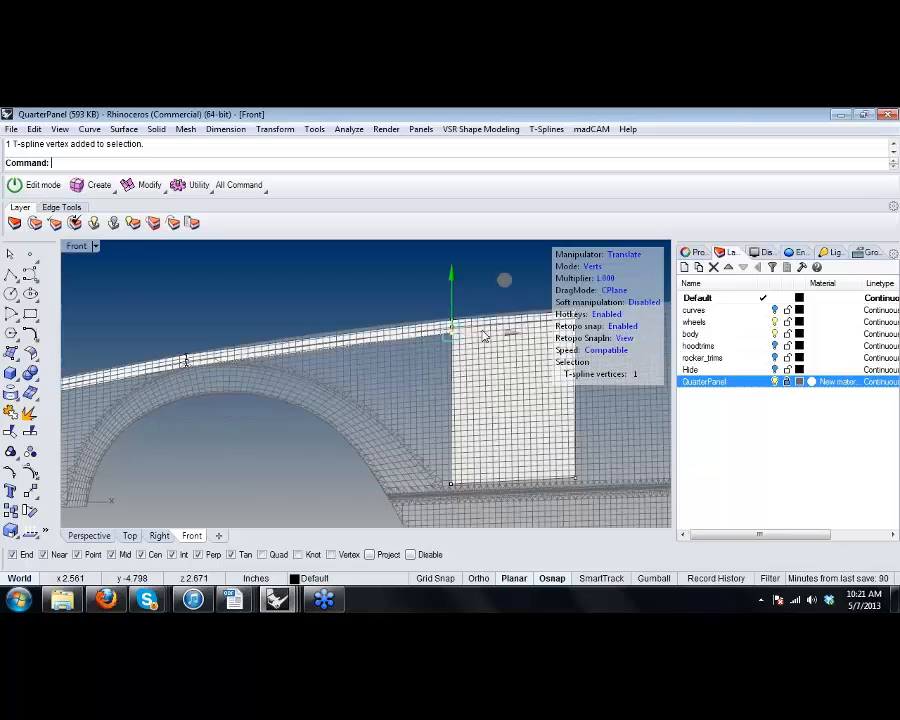
pyautogui.scroll(3, 484, 337)
pyautogui.moveTo(432, 328); pyautogui.dragTo(355, 392)
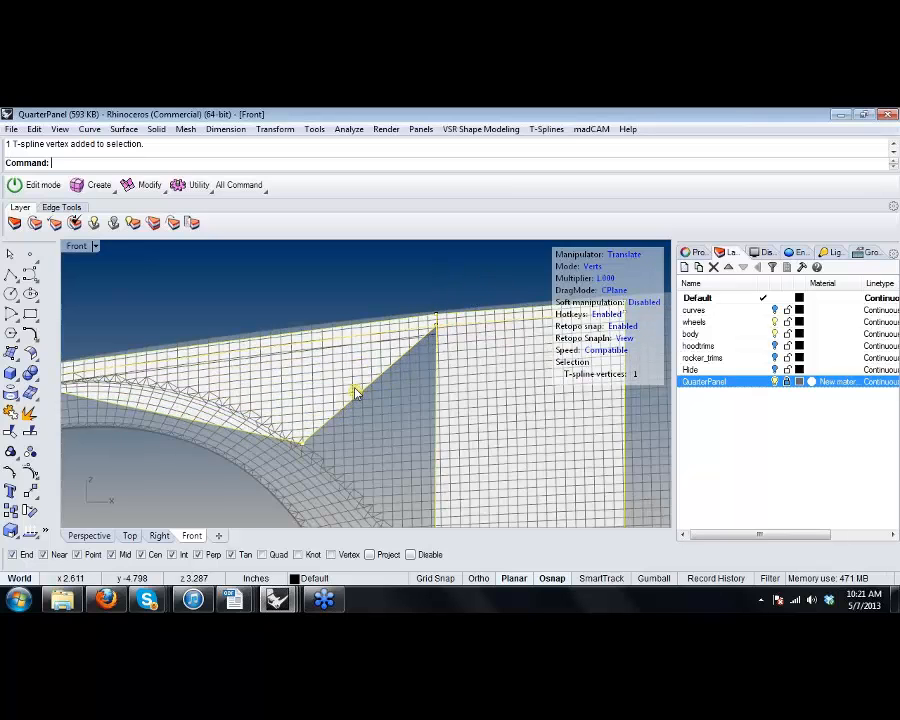
pyautogui.scroll(-5, 355, 392)
pyautogui.click(240, 448)
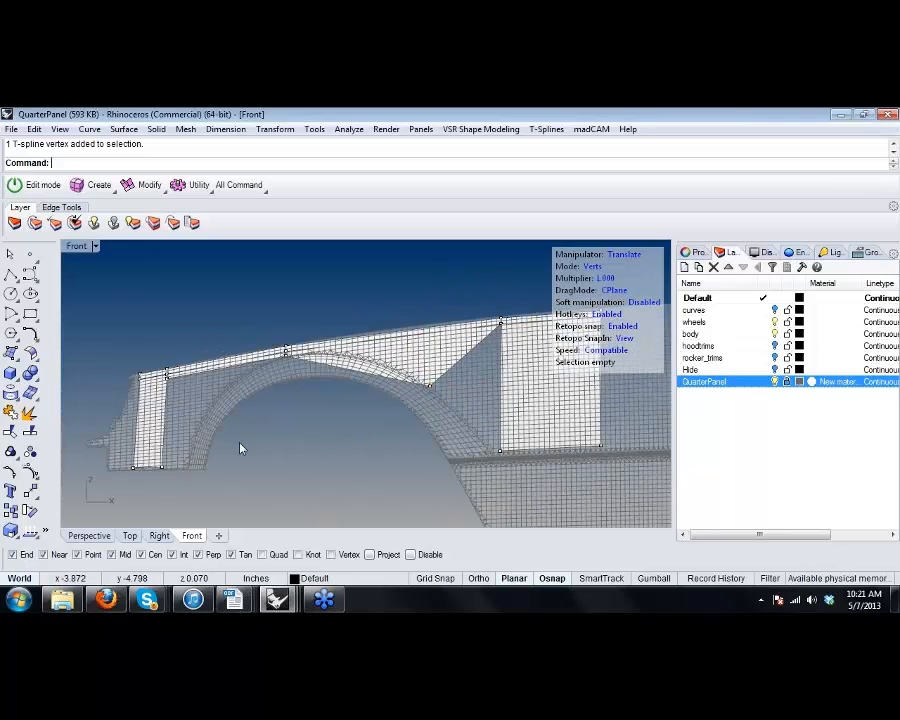
# Move the lower left end vertex of the new extrusion down and inward onto the wheel arch's upper left border.
pyautogui.scroll(7, 148, 379)
pyautogui.click(196, 382)
pyautogui.moveTo(251, 330); pyautogui.dragTo(340, 400)
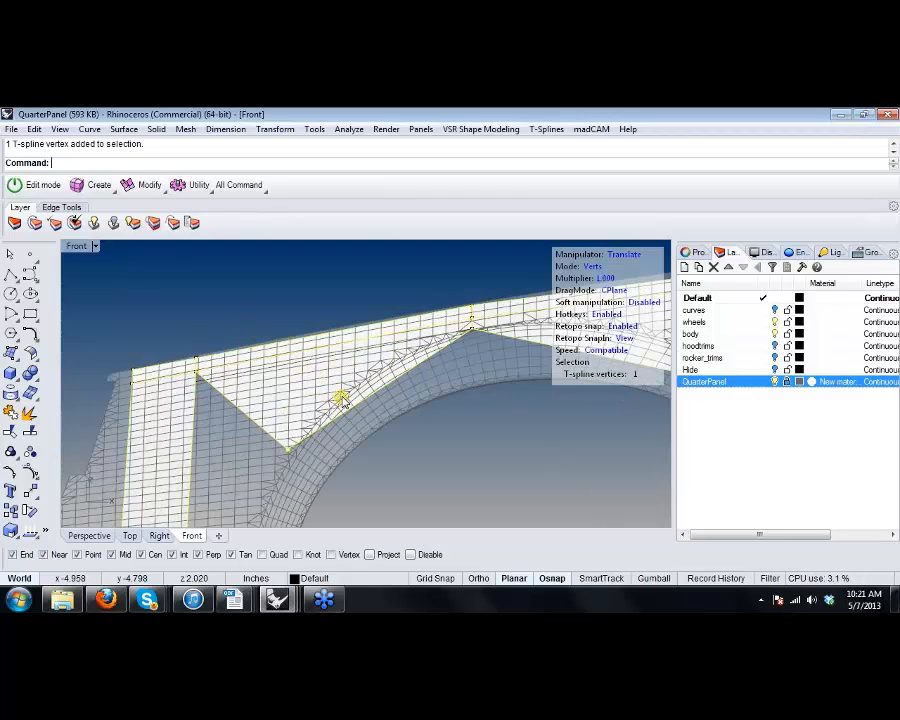
pyautogui.scroll(-3, 425, 490)
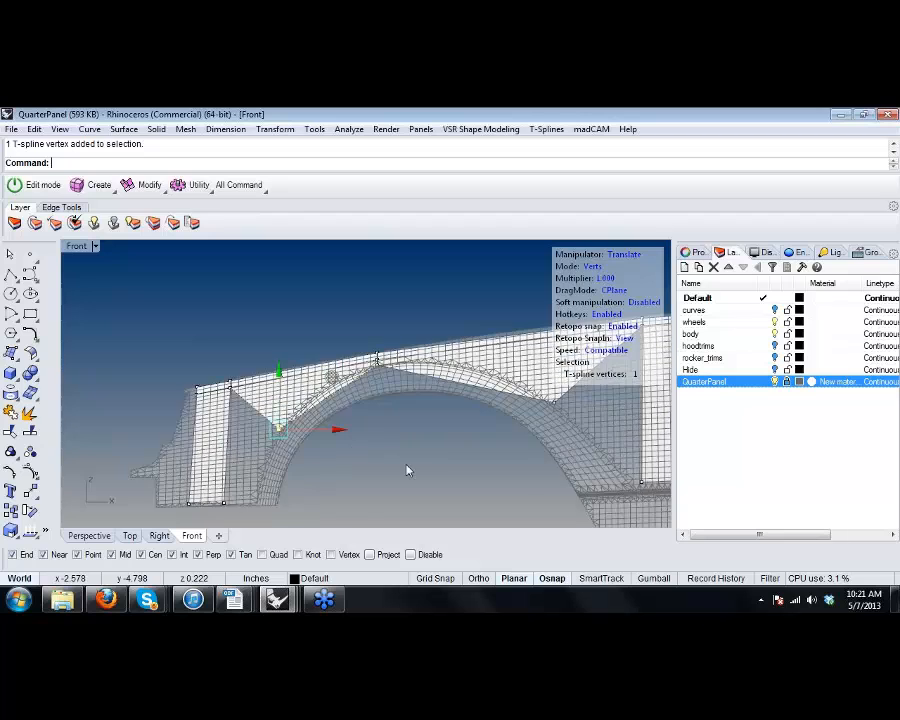
pyautogui.scroll(-4, 407, 470)
pyautogui.moveTo(411, 456); pyautogui.dragTo(317, 412, button='right')
pyautogui.scroll(6, 329, 393)
pyautogui.scroll(-6, 331, 392)
pyautogui.press('d')
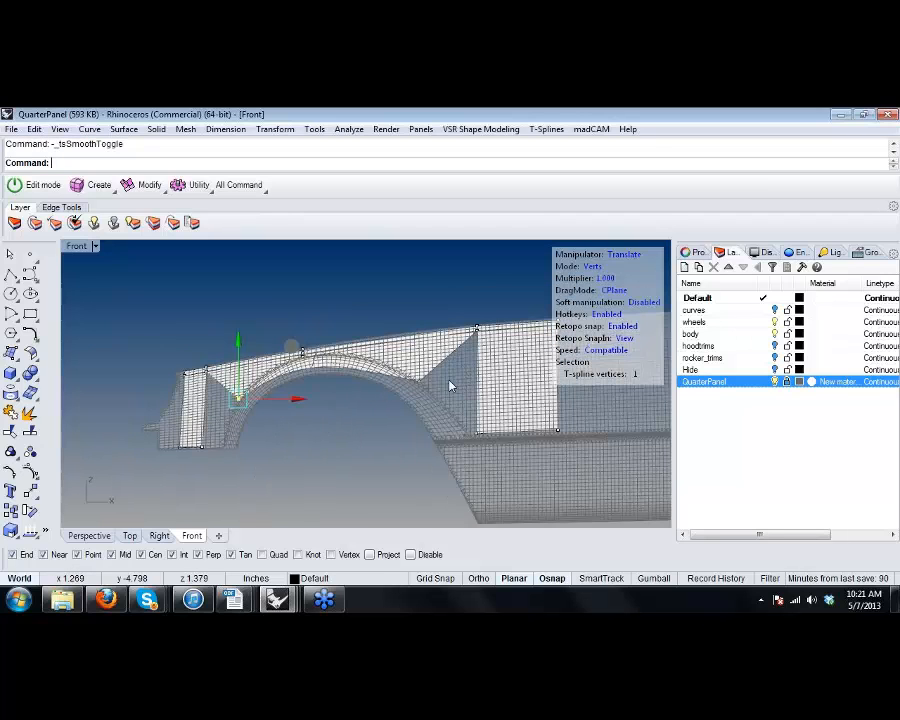
pyautogui.moveTo(450, 385); pyautogui.dragTo(397, 372, button='right')
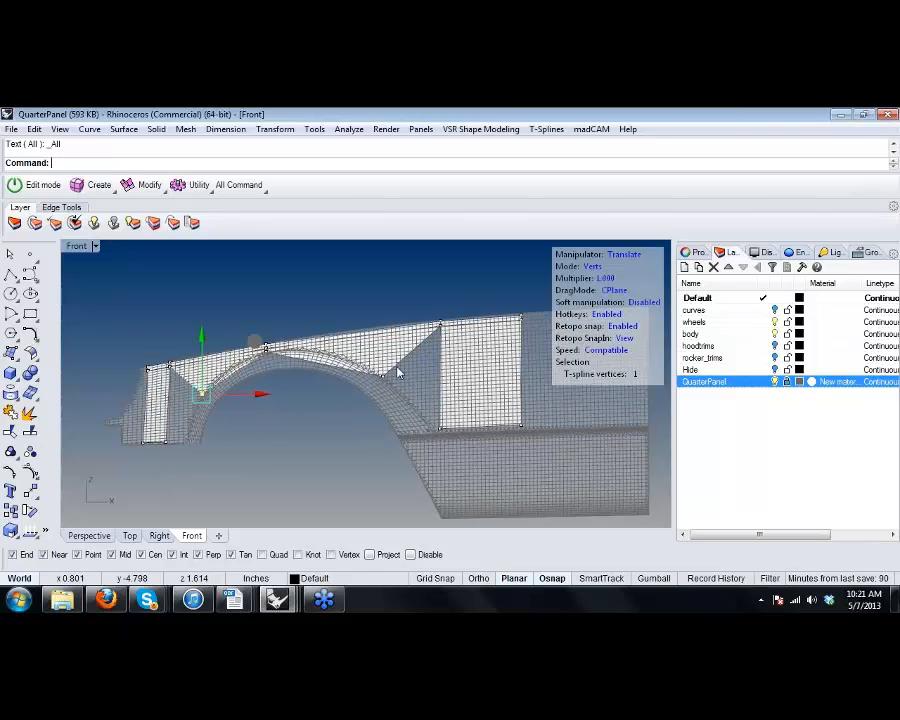
# Extrude the left edge of the wide face right of the wheel arch a short distance toward the arch.
pyautogui.scroll(3, 402, 380)
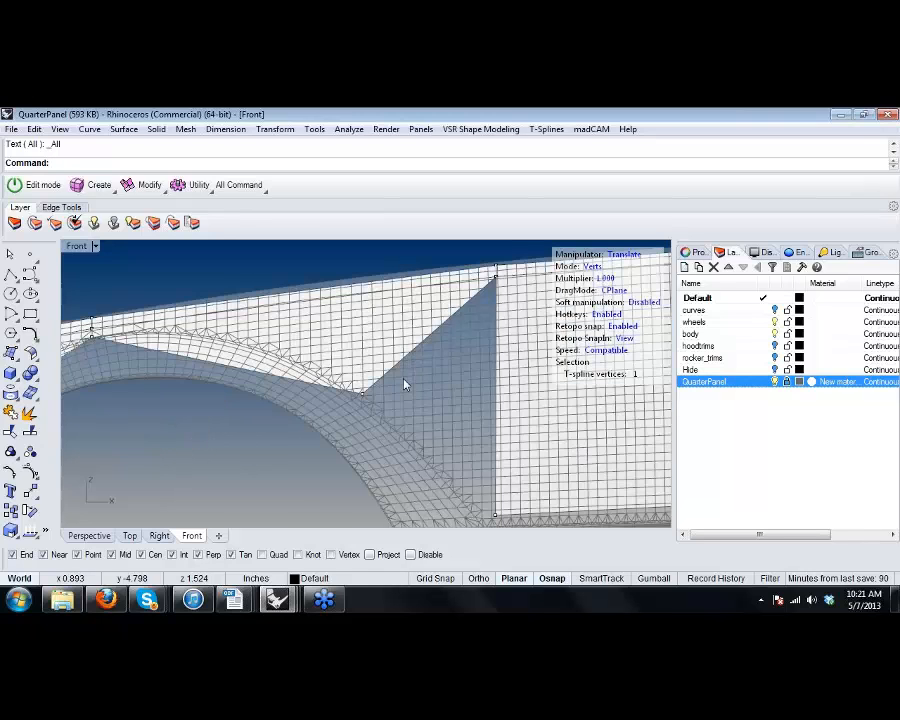
pyautogui.scroll(-2, 404, 384)
pyautogui.press('s')
pyautogui.click(454, 384)
pyautogui.scroll(-2, 423, 379)
pyautogui.moveTo(485, 304); pyautogui.dragTo(470, 322)
pyautogui.press('a')
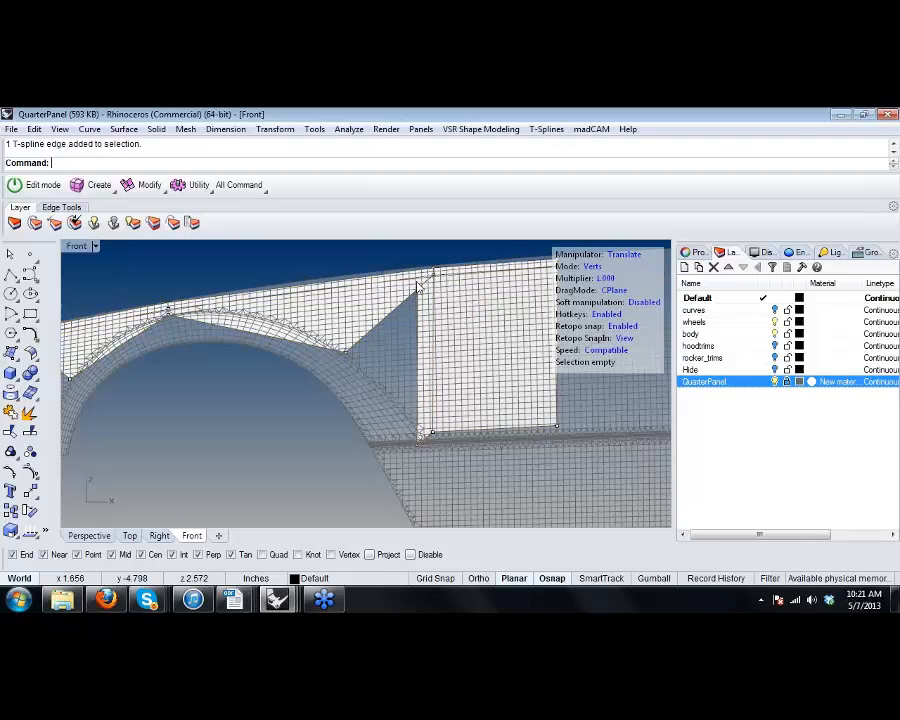
# Weld the top vertex of the short extrusion to the vertex on the wheel arch's upper right border.
pyautogui.click(416, 291)
pyautogui.moveTo(420, 315); pyautogui.dragTo(404, 342, button='right')
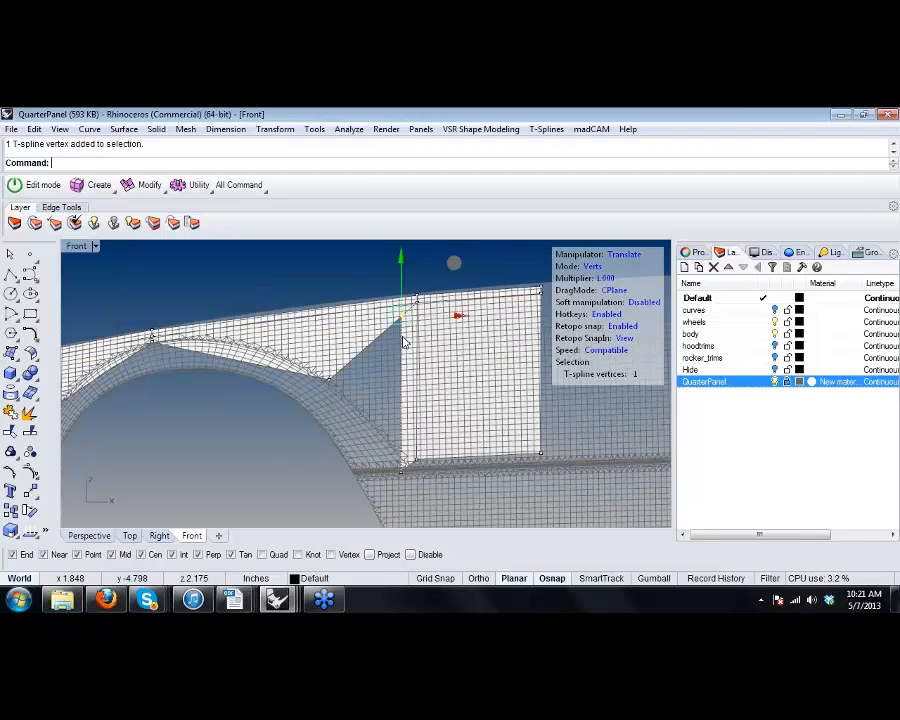
pyautogui.scroll(3, 404, 343)
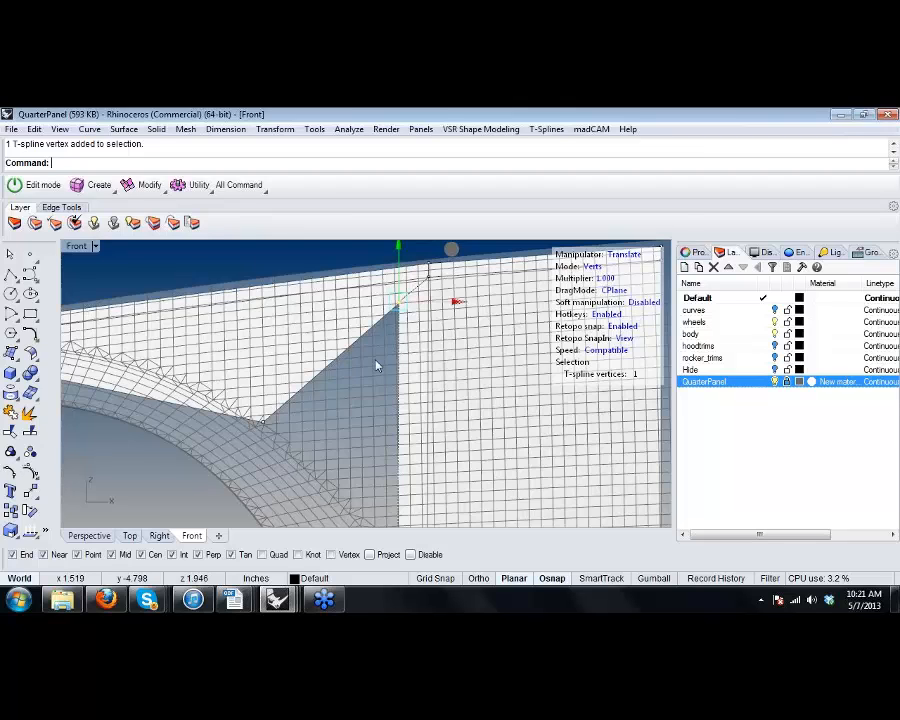
pyautogui.scroll(-1, 377, 366)
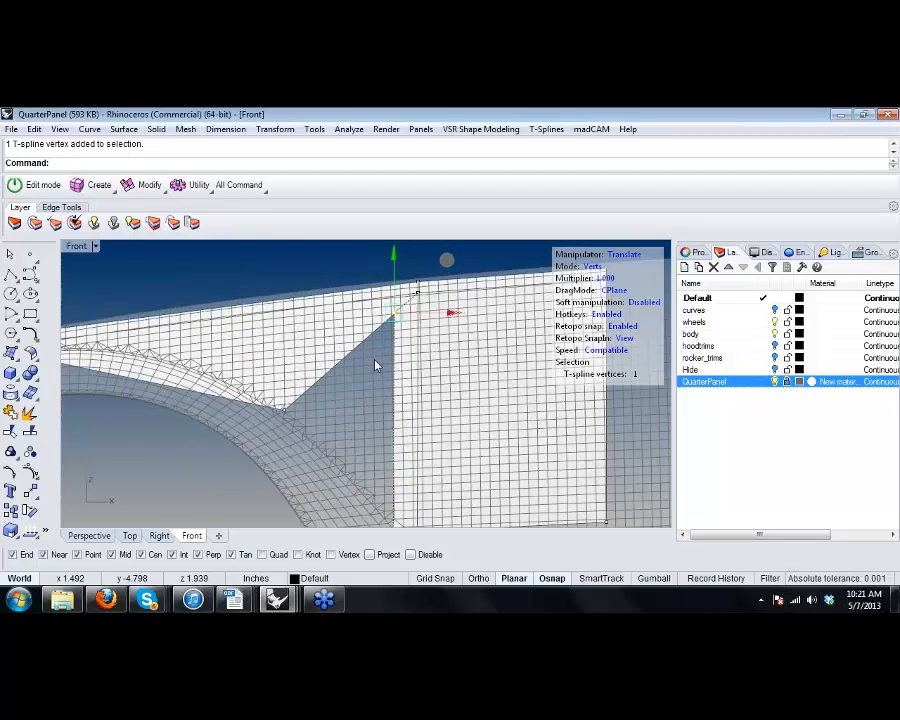
pyautogui.moveTo(377, 365); pyautogui.dragTo(386, 327, button='right')
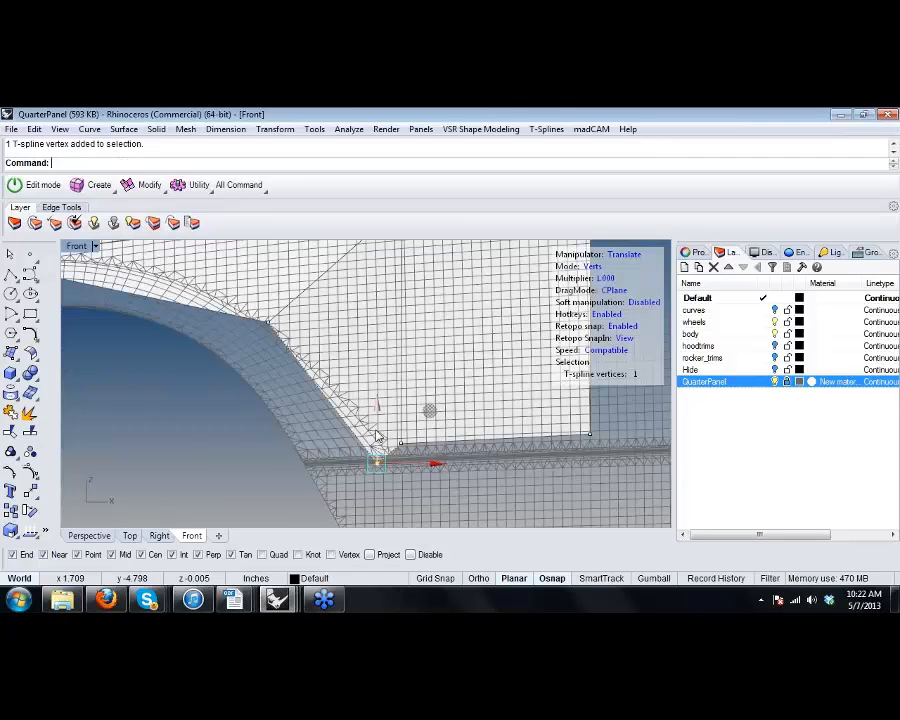
# Adjust the extrusion's bottom vertex to the corner where the wheel arch border meets the panel's horizontal crease.
pyautogui.scroll(5, 379, 430)
pyautogui.moveTo(378, 432); pyautogui.dragTo(380, 398)
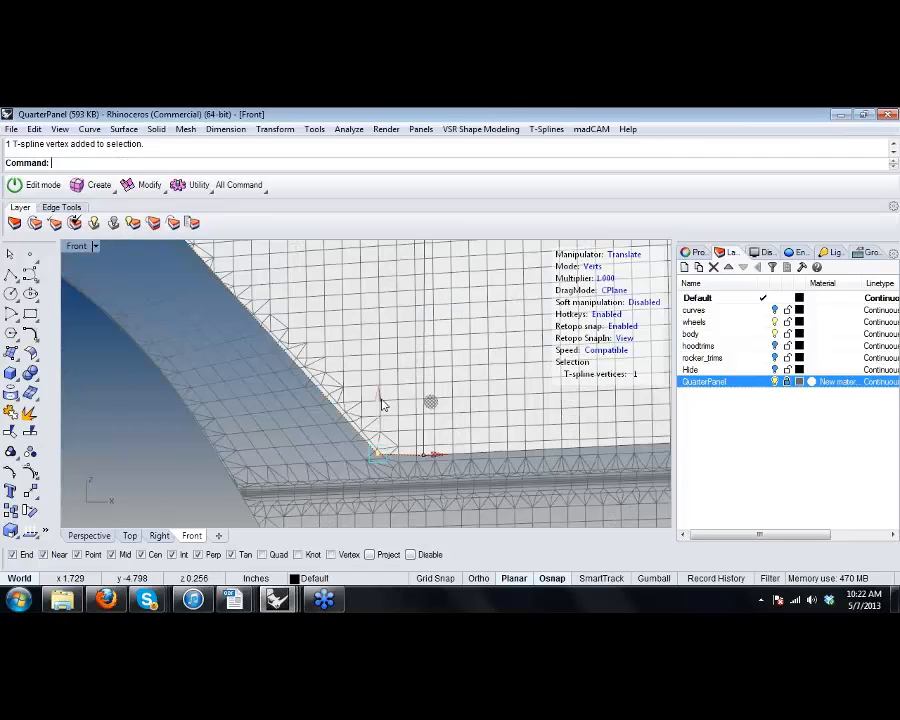
pyautogui.moveTo(433, 458); pyautogui.dragTo(446, 460)
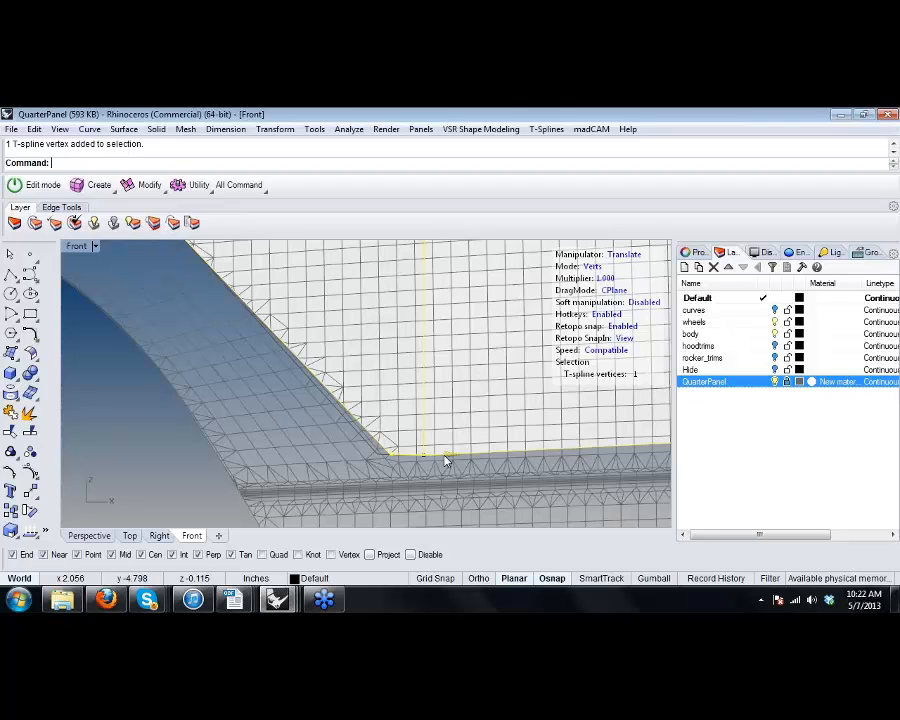
# Extrude the inner edge of the downward face on the left side of the wheel arch toward the arch.
pyautogui.moveTo(447, 461); pyautogui.dragTo(258, 298, button='right')
pyautogui.scroll(2, 258, 374)
pyautogui.press('s')
pyautogui.click(254, 354)
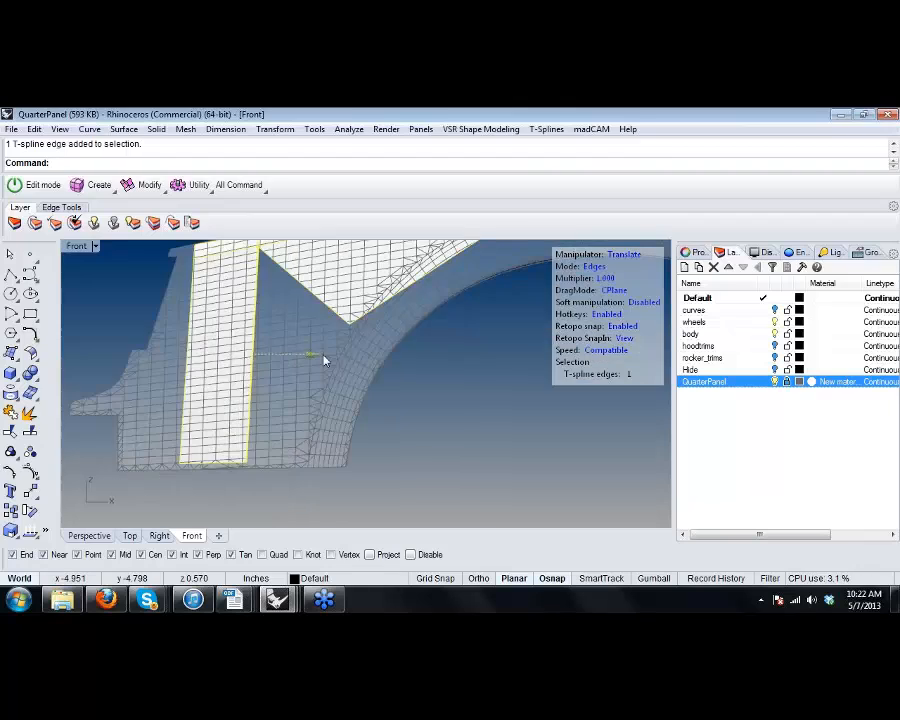
pyautogui.keyDown('alt'); pyautogui.moveTo(323, 355); pyautogui.dragTo(351, 355); pyautogui.keyUp('alt')
# Move the bottom vertex of the left extrusion sideways onto the wheel arch border.
pyautogui.press('a')
pyautogui.click(276, 462)
pyautogui.moveTo(334, 462); pyautogui.dragTo(363, 462)
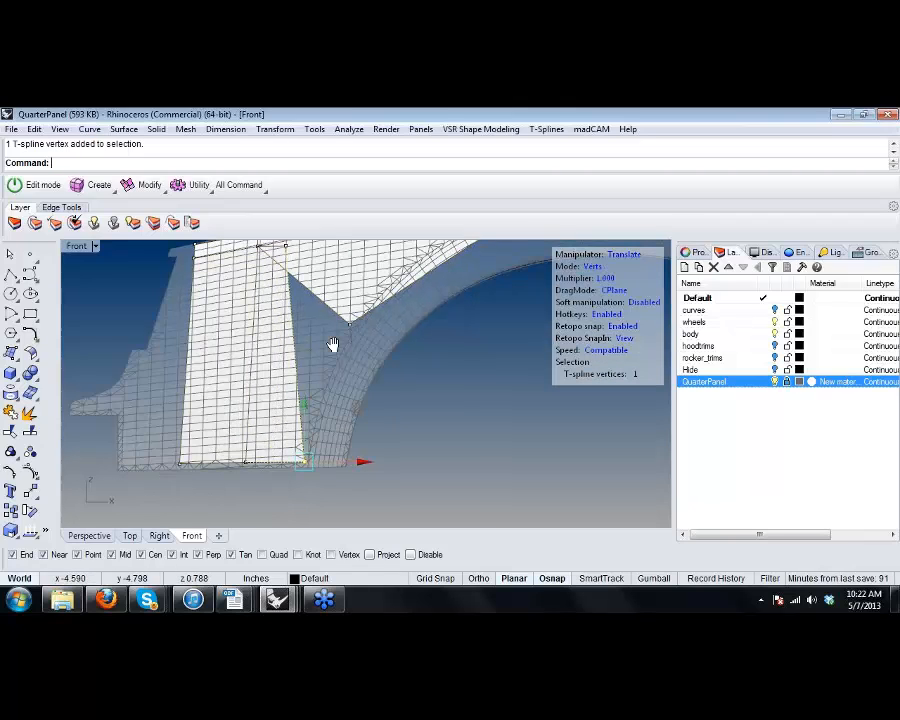
pyautogui.moveTo(333, 344); pyautogui.dragTo(234, 413, button='right')
pyautogui.click(372, 426)
# Weld the top vertex of the left extrusion to the vertex on the wheel arch's upper left border.
pyautogui.scroll(-2, 362, 326)
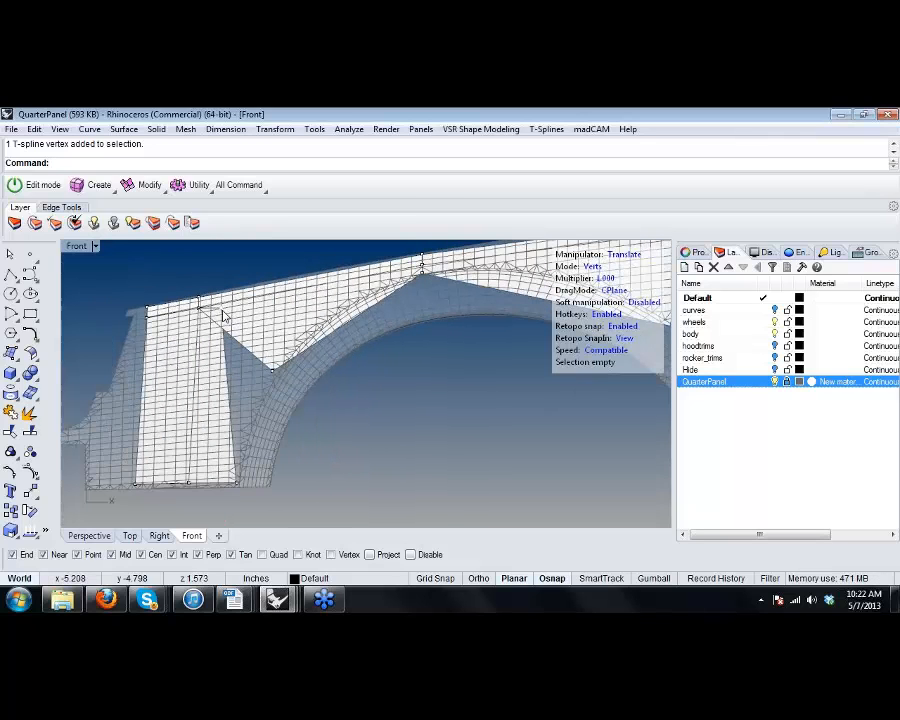
pyautogui.click(221, 308)
pyautogui.scroll(6, 285, 374)
pyautogui.rightClick(254, 377)
pyautogui.click(255, 376)
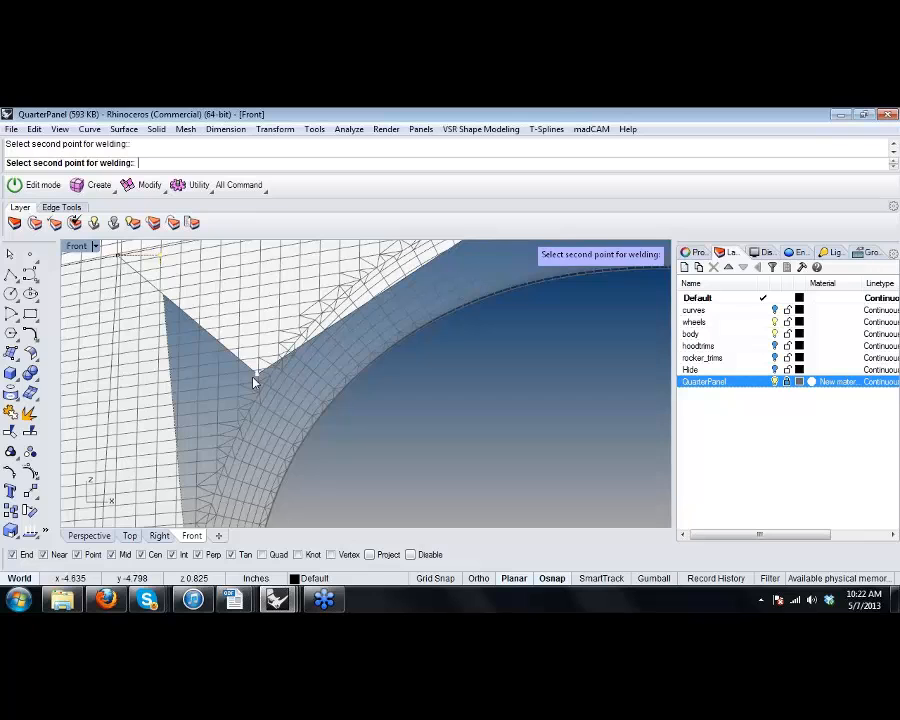
# Hide the QuarterPanel layer and switch the T-spline to smooth display to inspect the surface around the wheel arch.
pyautogui.scroll(-6, 255, 378)
pyautogui.moveTo(323, 414); pyautogui.dragTo(241, 401, button='right')
pyautogui.scroll(-4, 267, 430)
pyautogui.scroll(-2, 228, 403)
pyautogui.click(775, 382)
pyautogui.scroll(4, 229, 378)
pyautogui.scroll(-2, 241, 401)
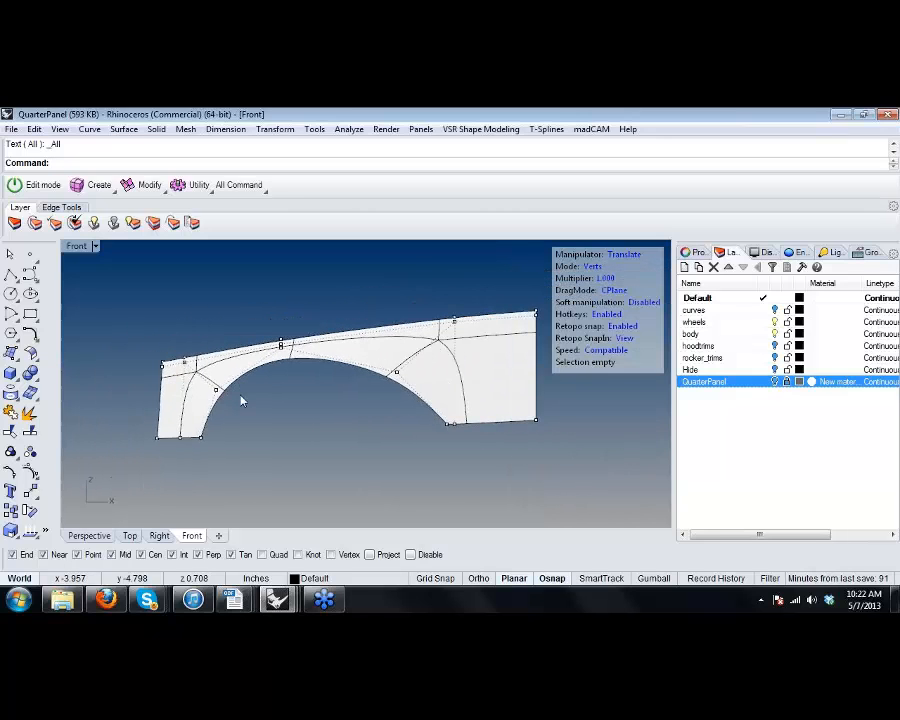
# Shift the vertex on the wheel arch's upper right border slightly up and outward to round the arch curve.
pyautogui.click(396, 373)
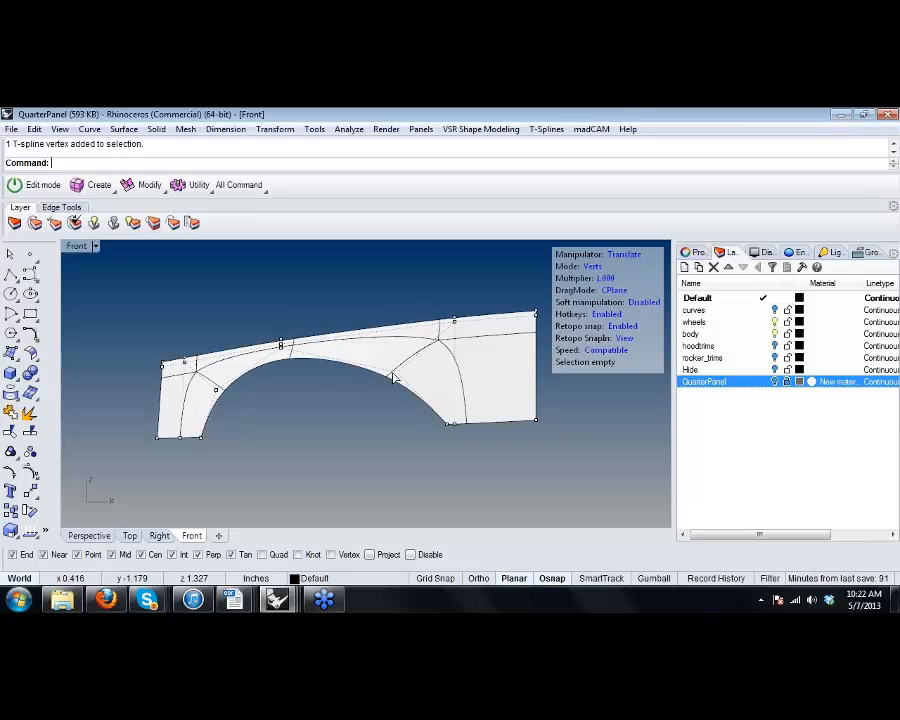
pyautogui.scroll(6, 398, 376)
pyautogui.moveTo(448, 321); pyautogui.dragTo(458, 312)
pyautogui.click(305, 412)
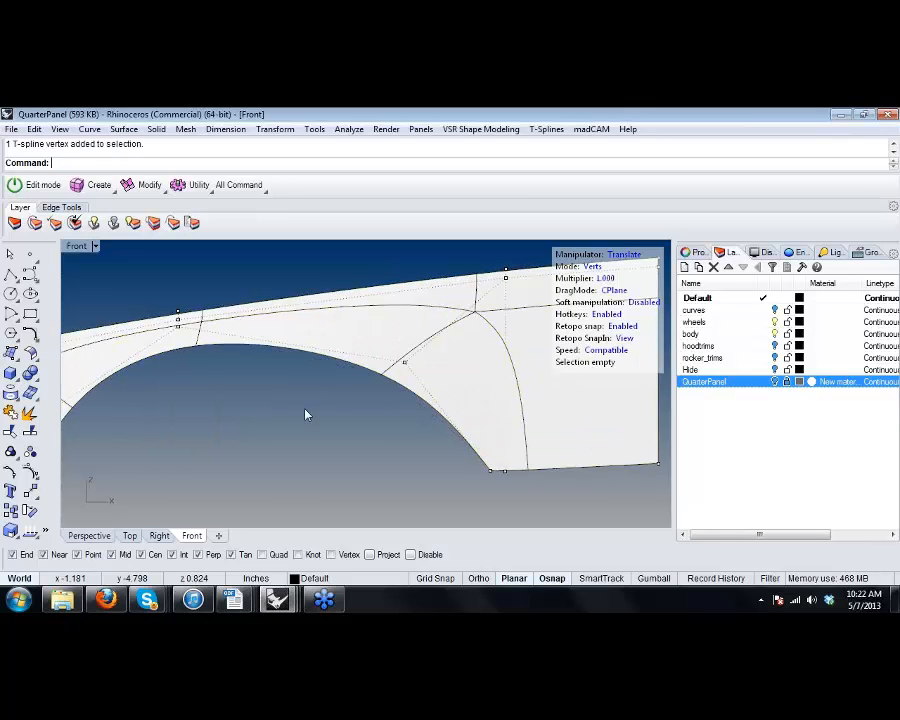
pyautogui.scroll(-4, 356, 383)
pyautogui.moveTo(356, 383); pyautogui.dragTo(391, 371, button='right')
# Show the QuarterPanel layer again and raise the vertex at the crown of the wheel arch slightly.
pyautogui.click(775, 382)
pyautogui.scroll(4, 260, 320)
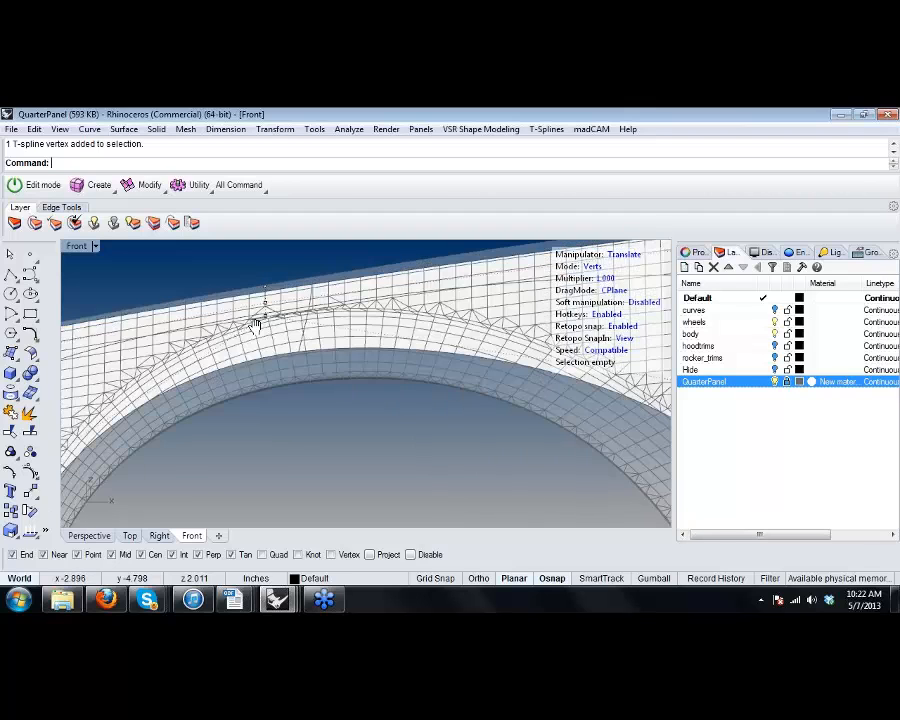
pyautogui.click(268, 336)
pyautogui.moveTo(268, 341); pyautogui.dragTo(271, 362, button='right')
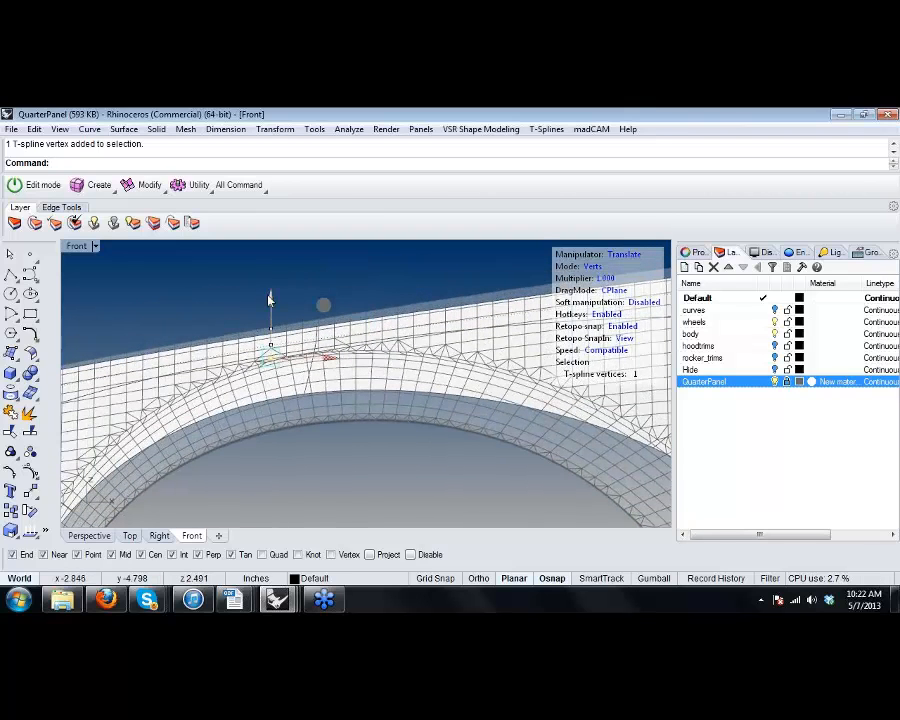
pyautogui.moveTo(270, 295); pyautogui.dragTo(271, 290)
pyautogui.click(320, 424)
pyautogui.scroll(-6, 320, 424)
pyautogui.moveTo(322, 436); pyautogui.dragTo(298, 414, button='right')
pyautogui.moveTo(399, 429); pyautogui.dragTo(373, 421, button='right')
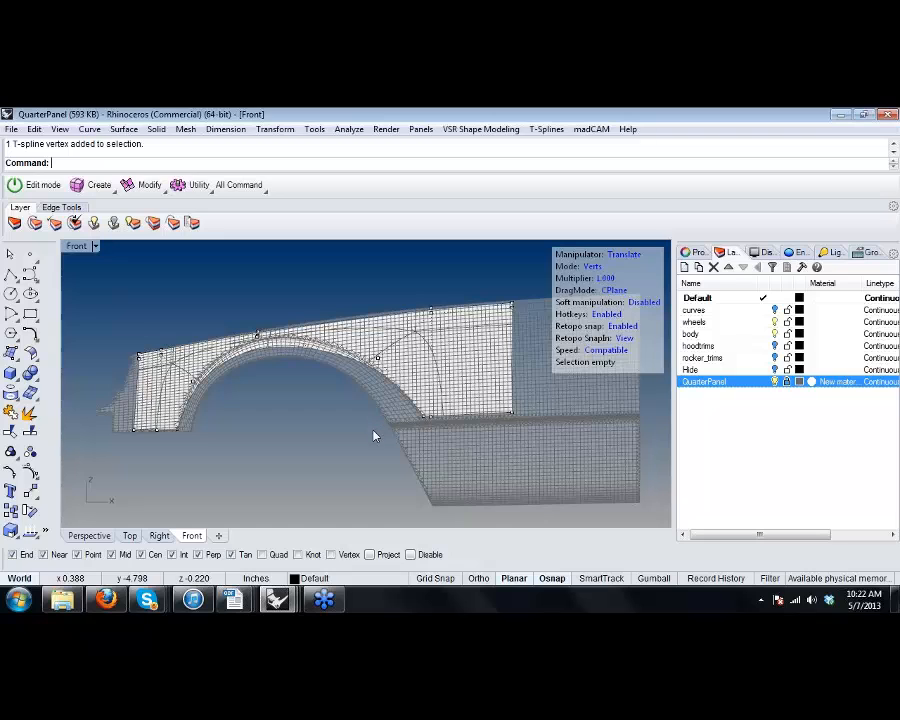
# Switch the T-spline to box display and extrude the wheel arch's border edges inward with a scaled, retopo-snapped extrusion.
pyautogui.press('b')
pyautogui.moveTo(262, 382); pyautogui.dragTo(277, 377, button='right')
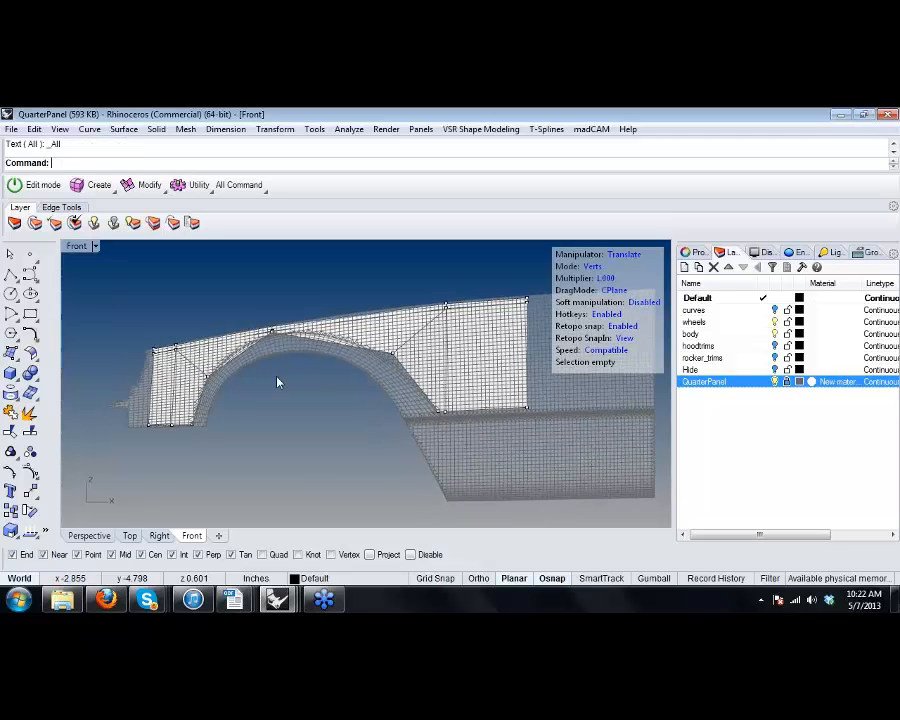
pyautogui.scroll(5, 278, 382)
pyautogui.doubleClick(385, 335)
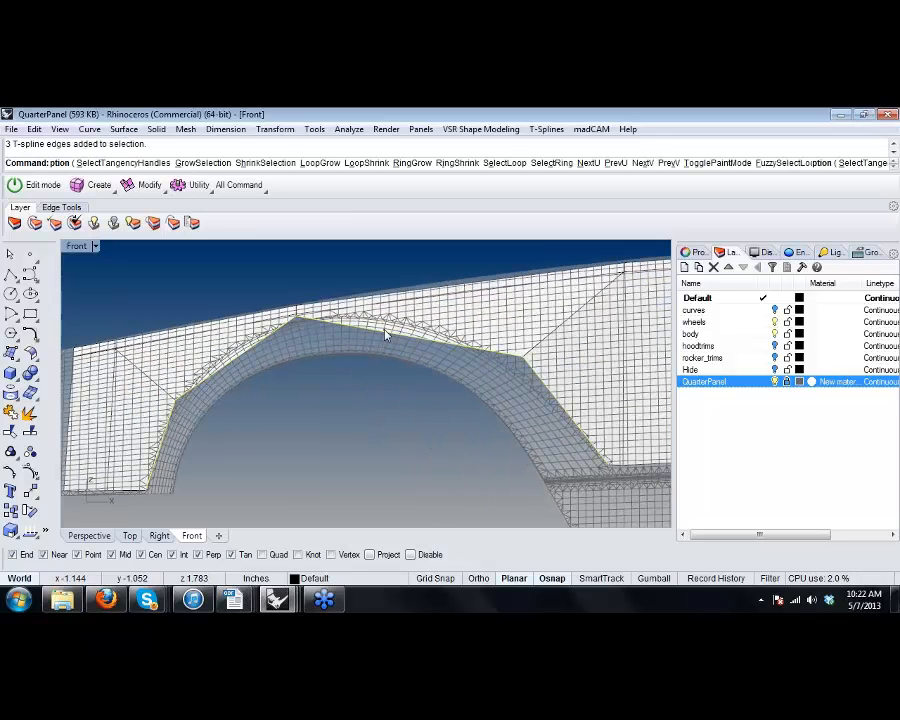
pyautogui.scroll(-4, 438, 293)
pyautogui.scroll(4, 385, 315)
pyautogui.click(446, 311)
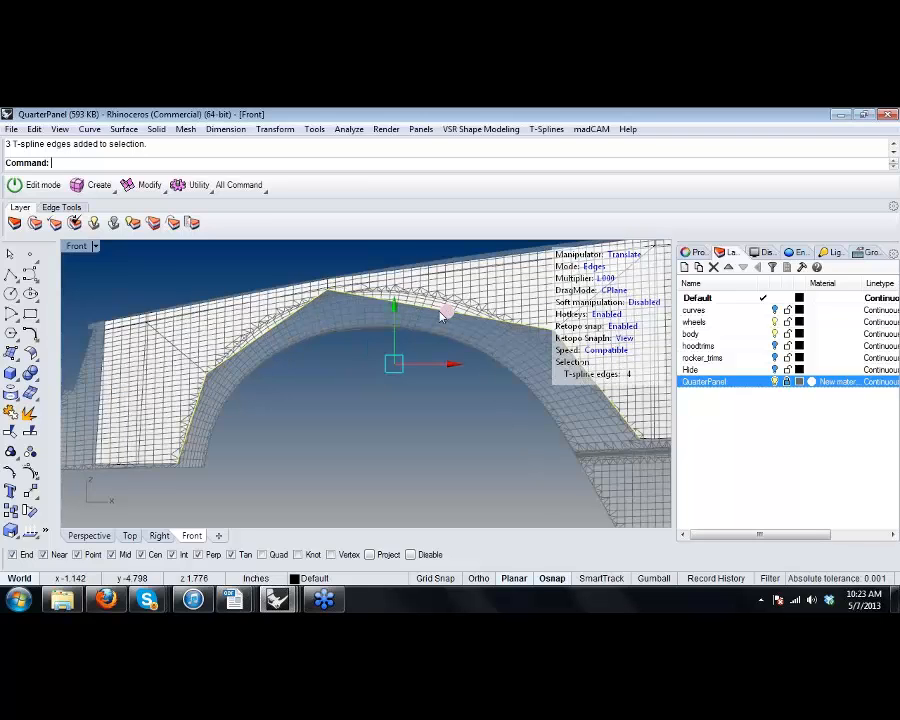
pyautogui.press('r')
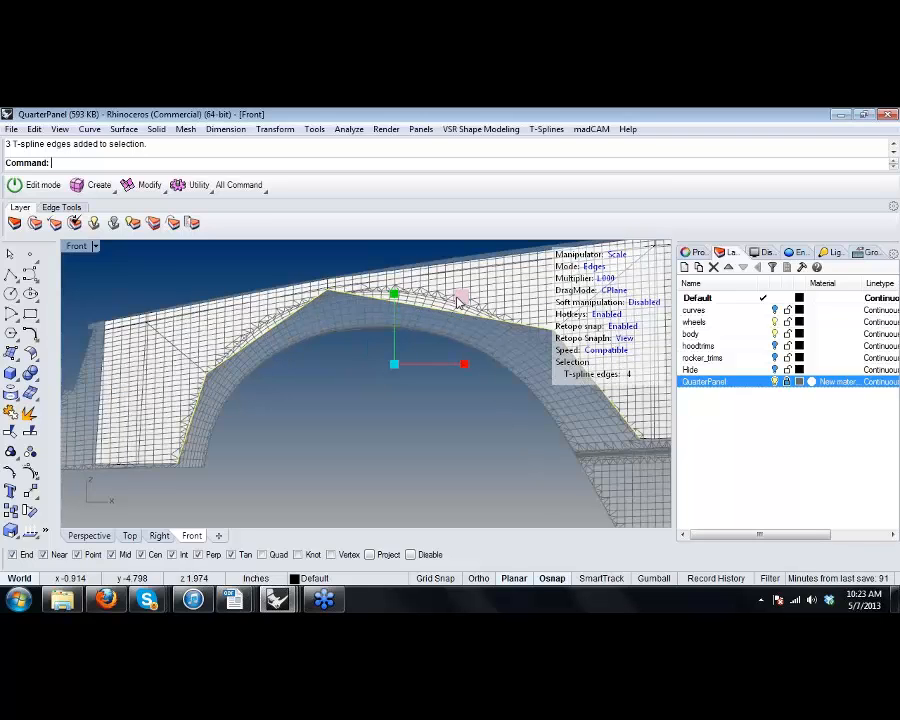
pyautogui.keyDown('alt'); pyautogui.moveTo(455, 301); pyautogui.dragTo(446, 315); pyautogui.keyUp('alt')
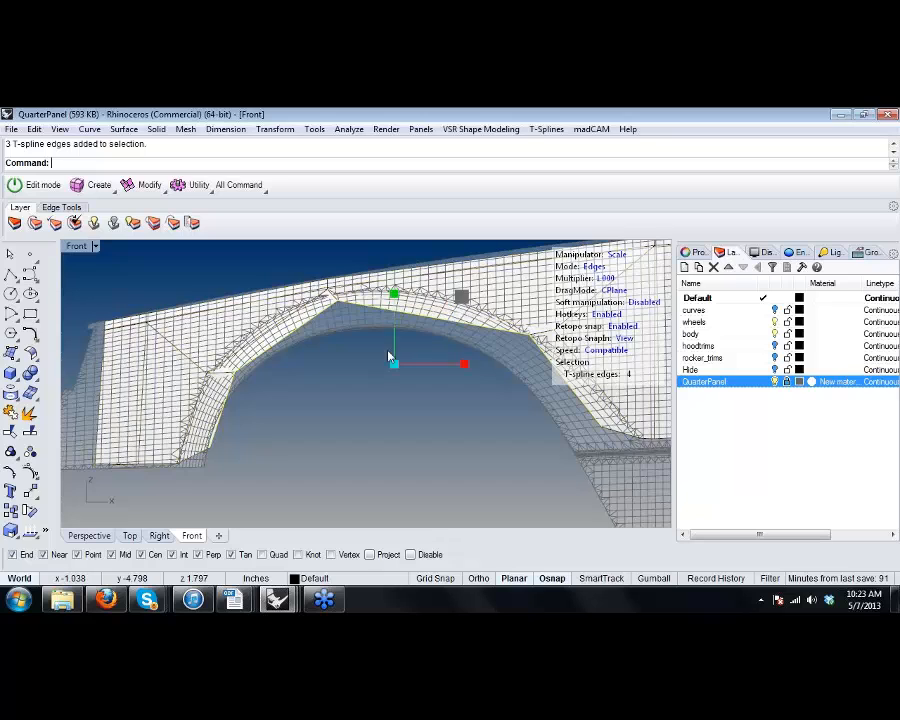
# Move the lower left vertex of the extruded arch band onto the mesh's corner at the foot of the wheel arch.
pyautogui.press('Escape')
pyautogui.scroll(8, 206, 468)
pyautogui.press('a')
pyautogui.click(269, 411)
pyautogui.press('w')
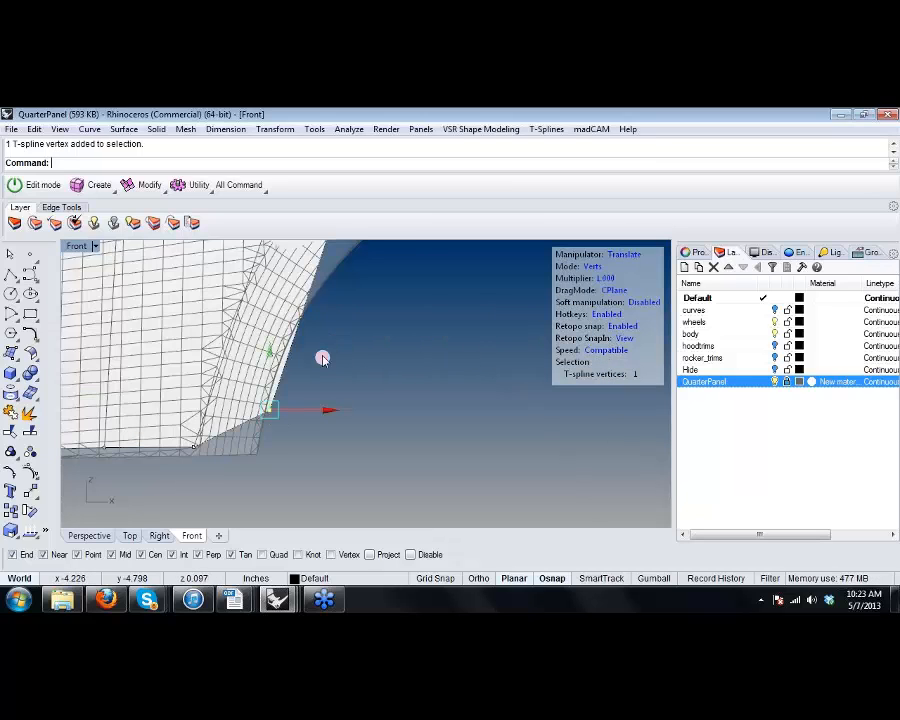
pyautogui.moveTo(321, 359); pyautogui.dragTo(308, 397)
pyautogui.click(390, 427)
# Shift the upper left vertex of the extruded band toward the mesh's inner wheel arch edge.
pyautogui.keyDown('shift'); pyautogui.moveTo(349, 445); pyautogui.dragTo(227, 562, button='right'); pyautogui.keyUp('shift')
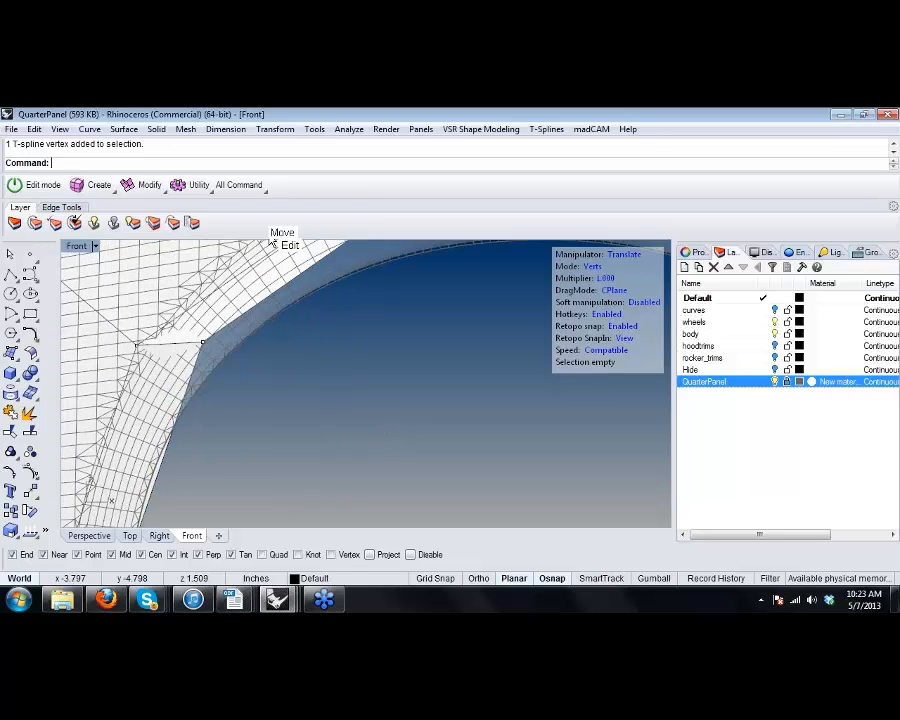
pyautogui.scroll(-1, 270, 223)
pyautogui.click(204, 347)
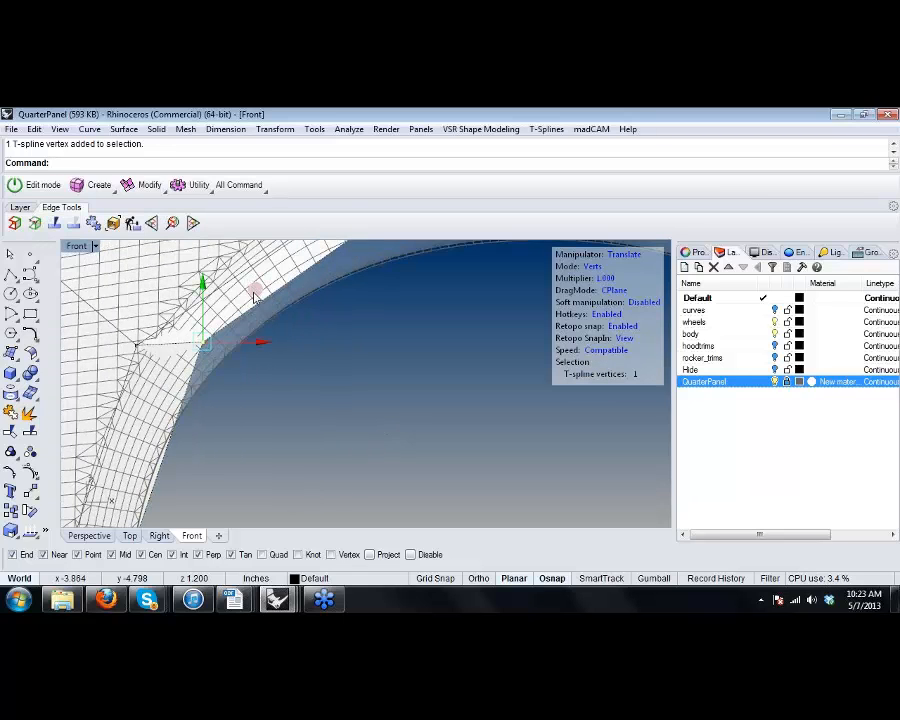
pyautogui.moveTo(254, 293); pyautogui.dragTo(257, 324)
# Lower the band's vertex at the crown of the wheel arch onto the mesh's inner arch edge.
pyautogui.scroll(-1, 362, 413)
pyautogui.moveTo(362, 413); pyautogui.dragTo(265, 491, button='right')
pyautogui.click(315, 289)
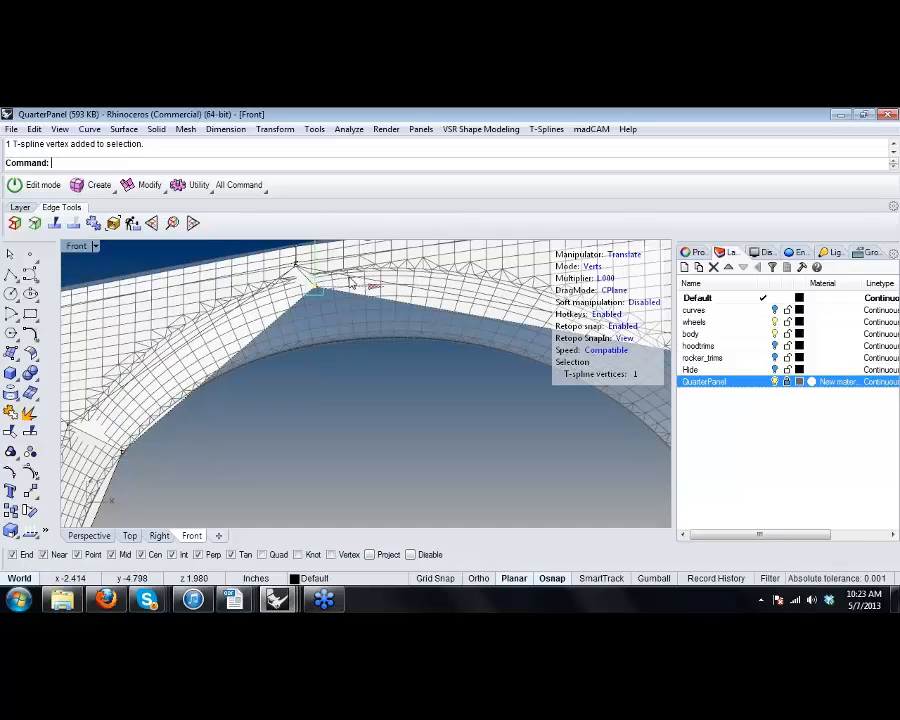
pyautogui.moveTo(353, 281); pyautogui.dragTo(339, 368, button='right')
pyautogui.moveTo(356, 328); pyautogui.dragTo(349, 383)
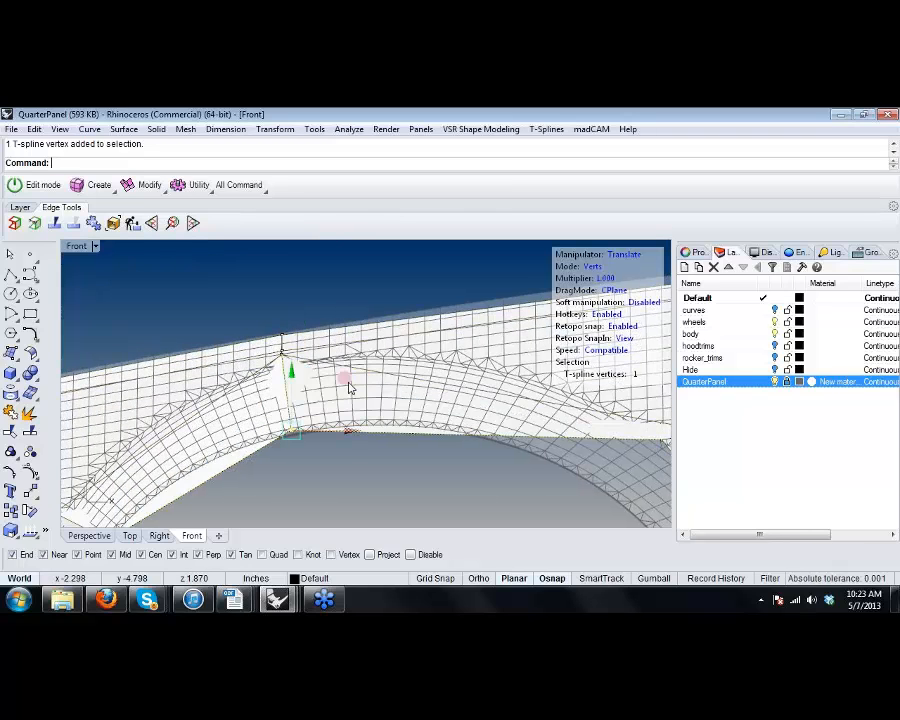
pyautogui.scroll(-4, 349, 388)
pyautogui.moveTo(334, 505); pyautogui.dragTo(214, 460, button='right')
pyautogui.click(341, 462)
# Move the band's upper right and lower right vertices onto the inner wheel arch edge and the corner above the rocker.
pyautogui.click(437, 381)
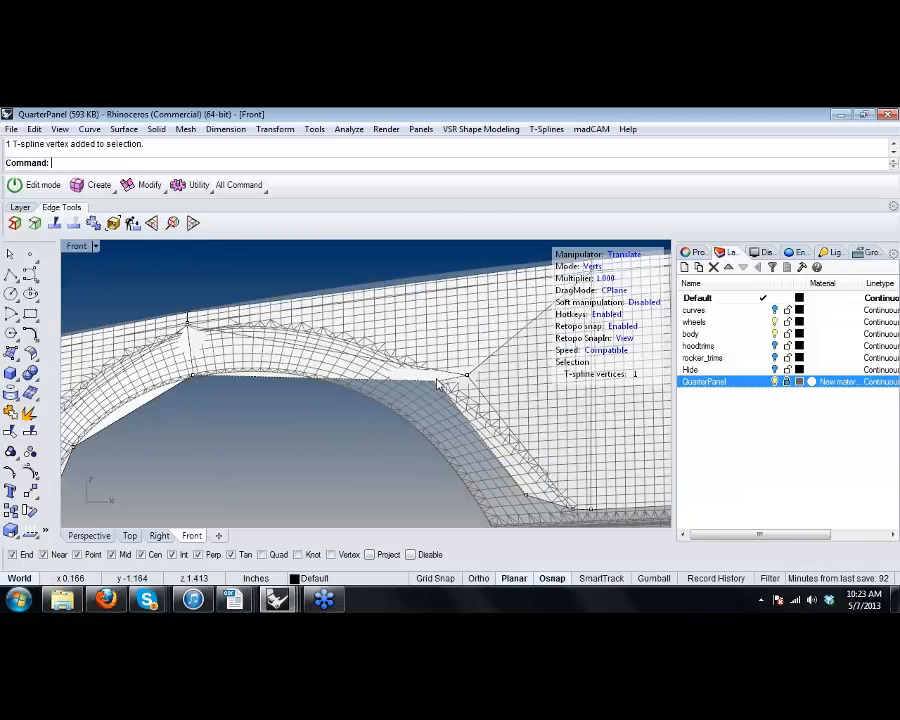
pyautogui.moveTo(401, 387); pyautogui.dragTo(357, 369, button='right')
pyautogui.moveTo(449, 318); pyautogui.dragTo(423, 367)
pyautogui.moveTo(420, 510); pyautogui.dragTo(425, 465, button='right')
pyautogui.click(425, 465)
pyautogui.click(488, 435)
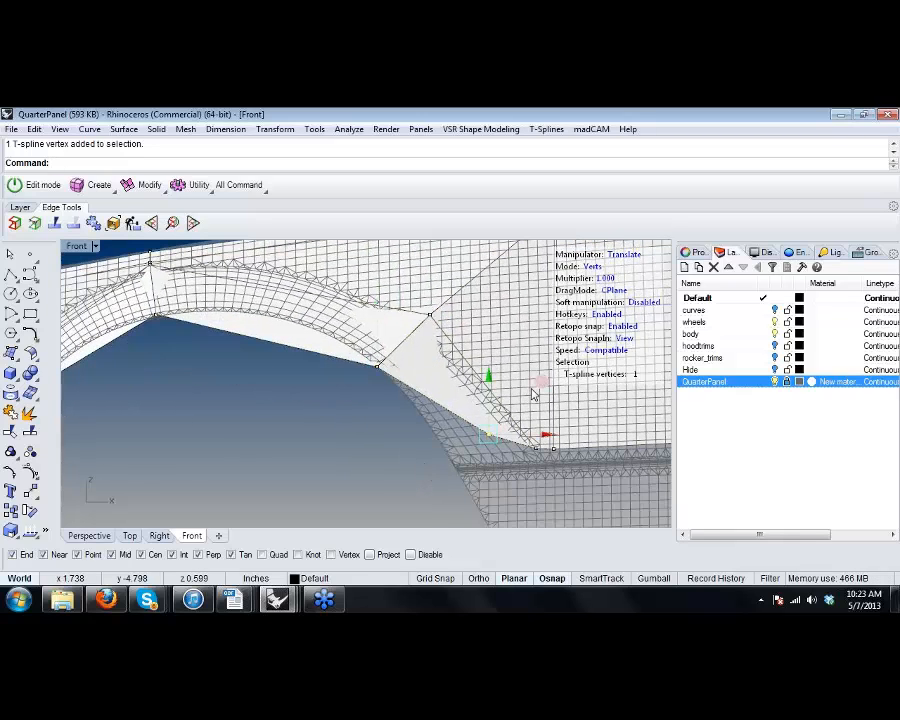
pyautogui.moveTo(534, 385); pyautogui.dragTo(502, 411)
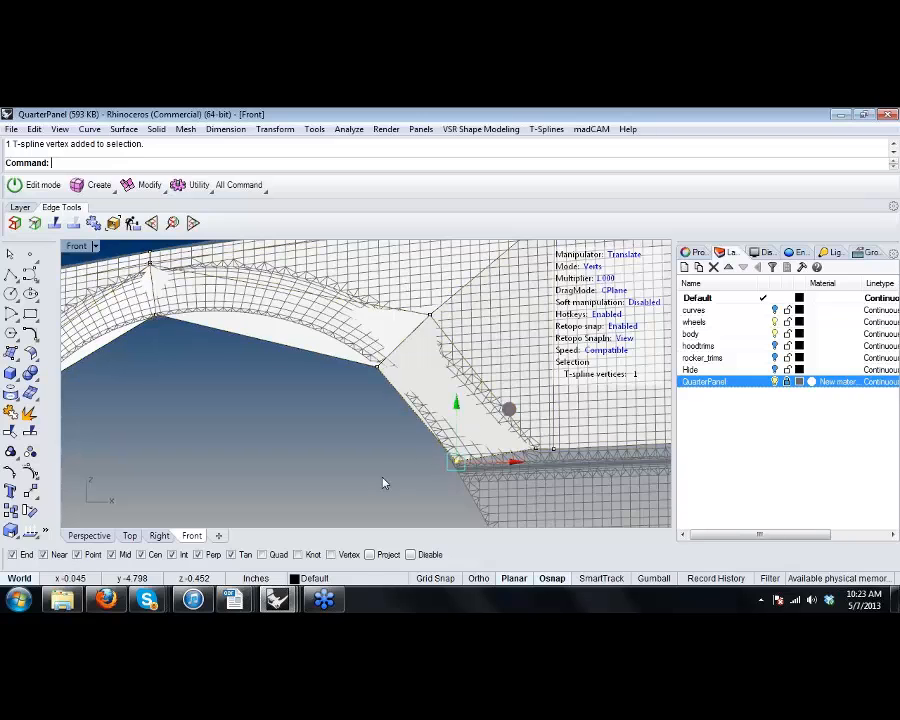
pyautogui.click(383, 479)
# Switch to smooth display and raise the band's inner crown vertex until the surface edge matches the wheel arch opening.
pyautogui.moveTo(383, 479); pyautogui.dragTo(428, 449, button='right')
pyautogui.scroll(-2, 428, 449)
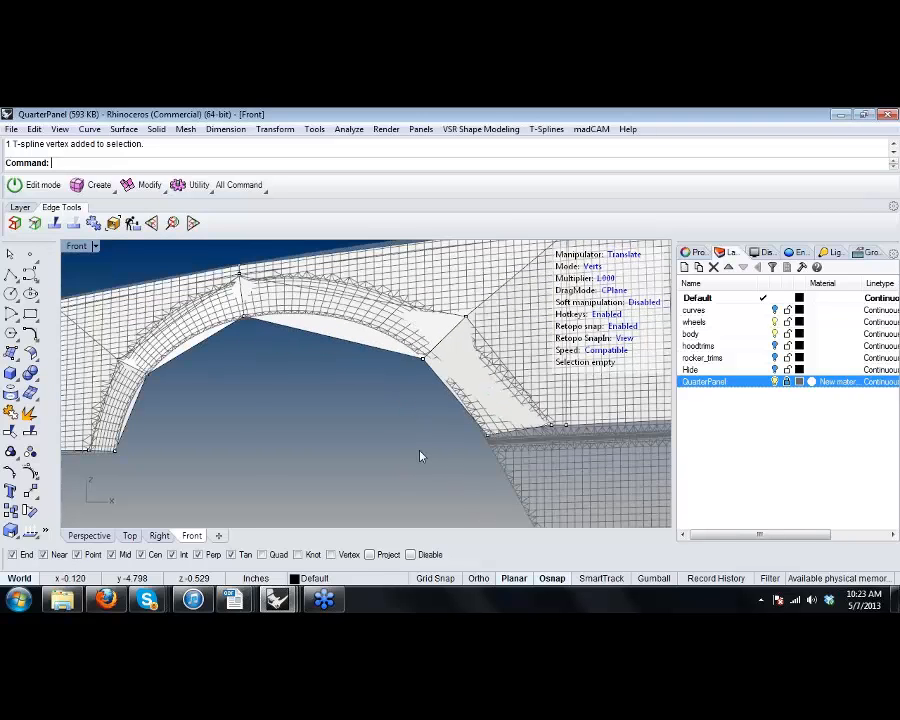
pyautogui.press('Tab')
pyautogui.scroll(-3, 420, 456)
pyautogui.scroll(5, 350, 350)
pyautogui.click(362, 414)
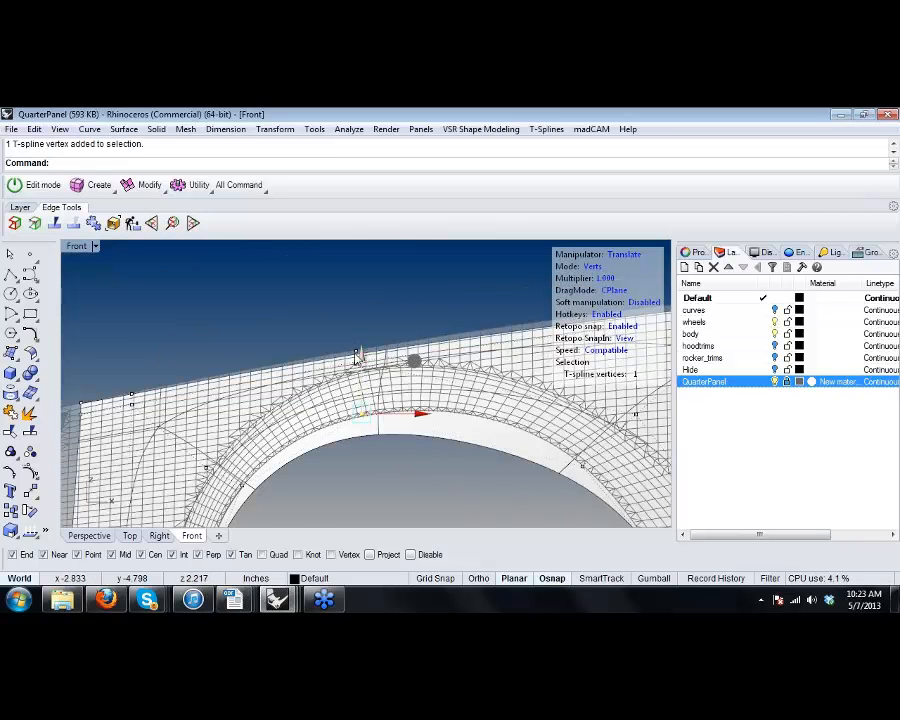
pyautogui.moveTo(362, 356); pyautogui.dragTo(366, 324)
# Raise the band's upper right inner vertex slightly so the surface edge follows the wheel arch opening.
pyautogui.moveTo(423, 489); pyautogui.dragTo(355, 460, button='right')
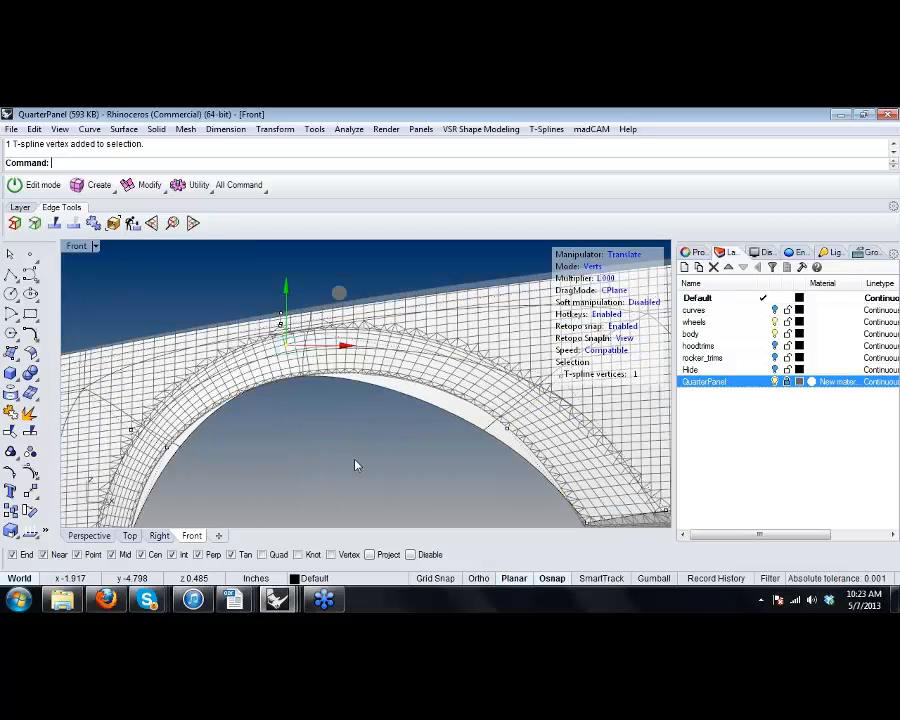
pyautogui.click(505, 430)
pyautogui.moveTo(505, 431); pyautogui.dragTo(422, 428, button='right')
pyautogui.moveTo(475, 377); pyautogui.dragTo(486, 355)
pyautogui.scroll(-2, 405, 396)
pyautogui.click(324, 459)
# Nudge the band's upper left inner vertex outward so the surface edge follows the wheel arch opening.
pyautogui.moveTo(324, 459); pyautogui.dragTo(376, 440, button='right')
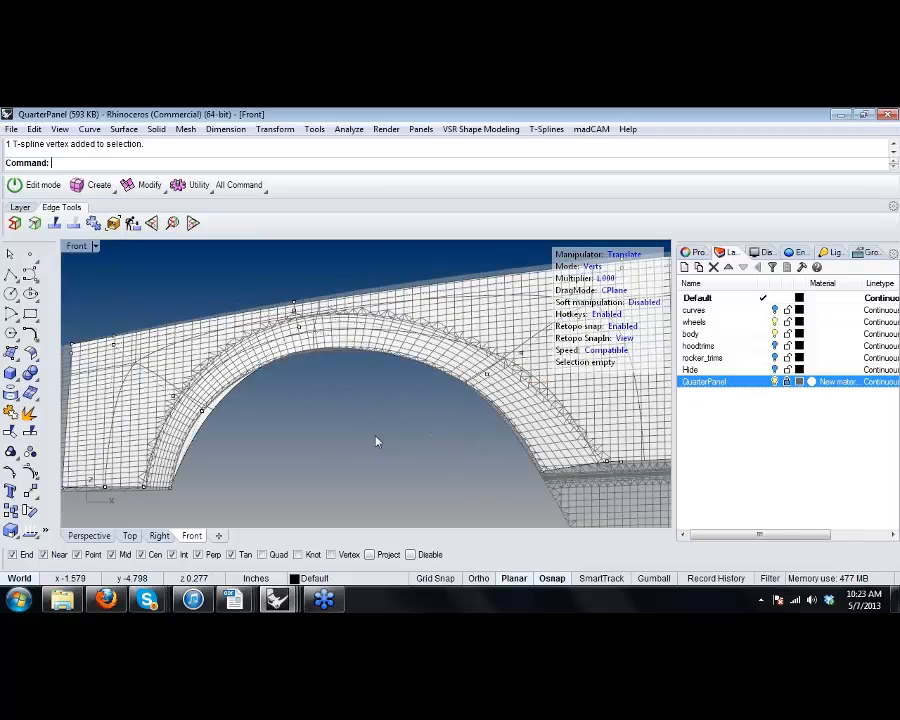
pyautogui.click(201, 411)
pyautogui.moveTo(201, 411); pyautogui.dragTo(241, 360)
pyautogui.click(286, 406)
# Hide the QuarterPanel layer and inspect the smooth T-spline surface in the front and perspective views.
pyautogui.scroll(-4, 289, 408)
pyautogui.moveTo(294, 410); pyautogui.dragTo(242, 399, button='right')
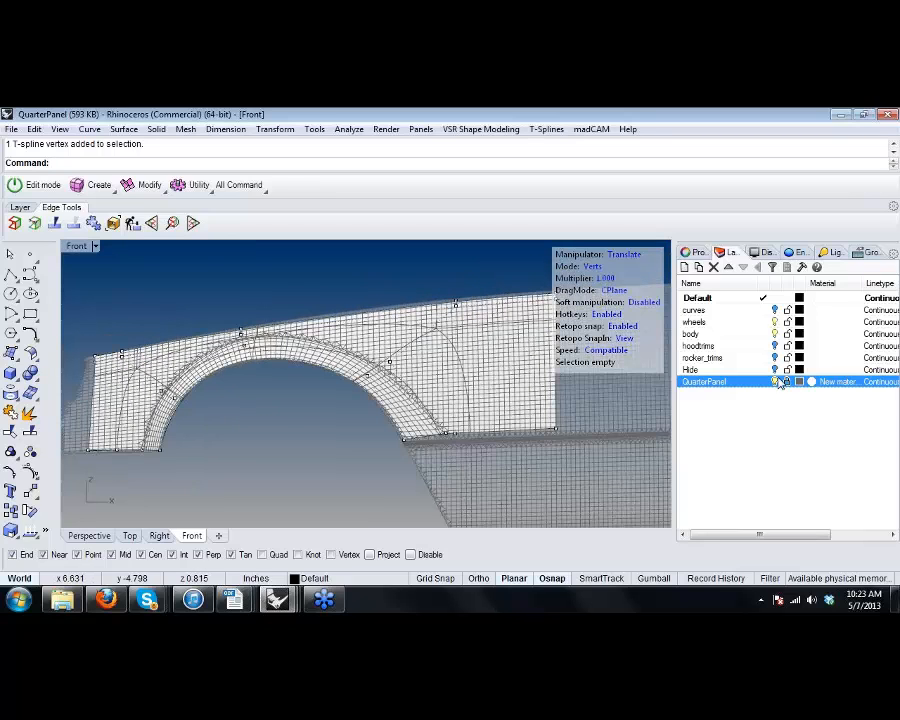
pyautogui.click(776, 381)
pyautogui.moveTo(312, 412); pyautogui.dragTo(312, 422, button='right')
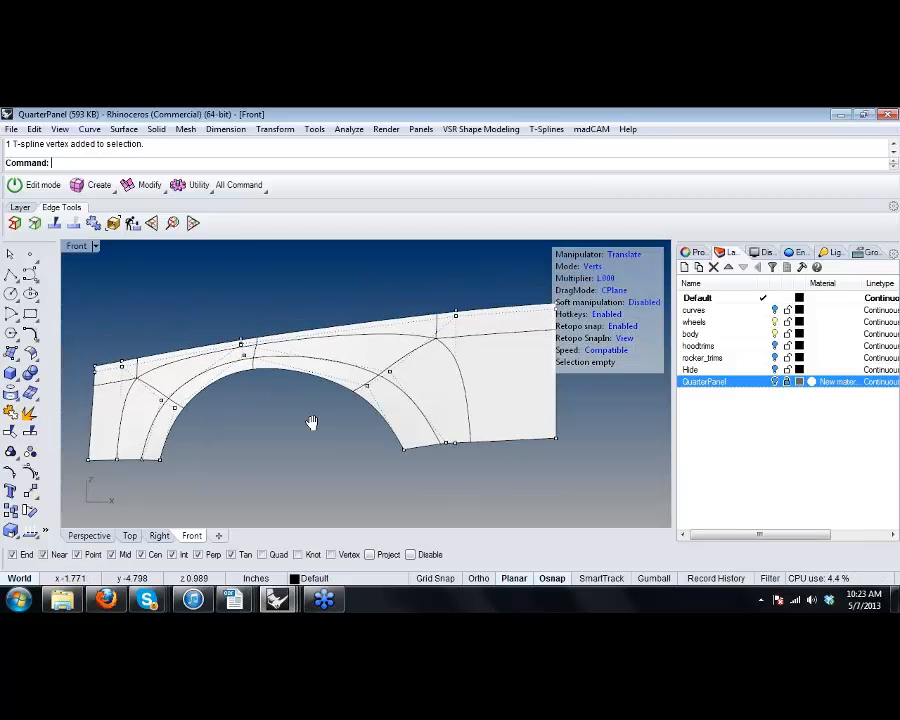
pyautogui.doubleClick(78, 246)
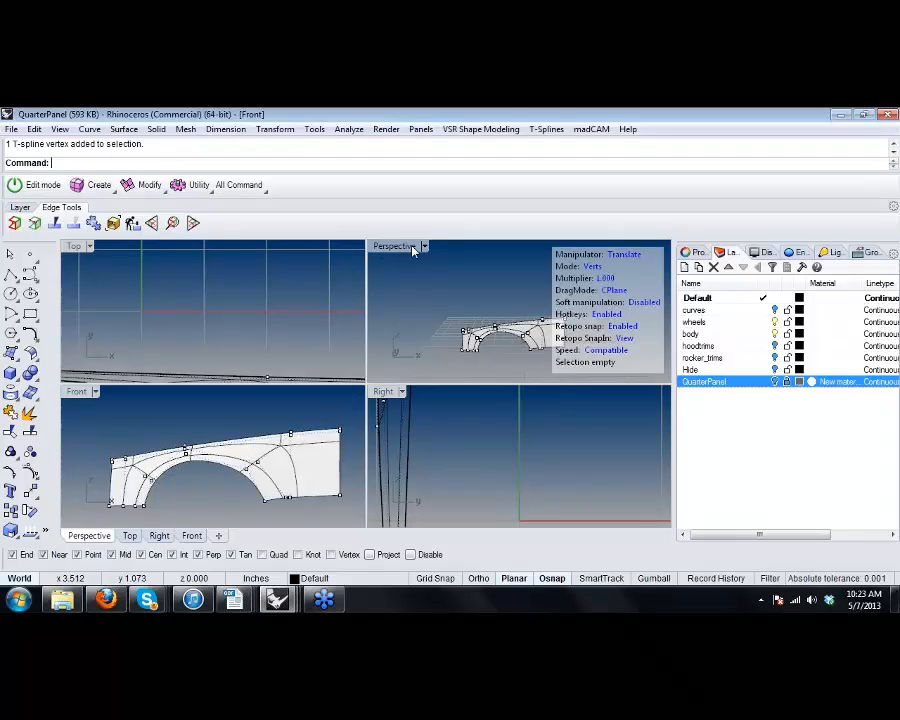
pyautogui.doubleClick(412, 249)
pyautogui.moveTo(590, 350); pyautogui.dragTo(344, 410, button='right')
pyautogui.scroll(5, 350, 420)
pyautogui.moveTo(368, 484); pyautogui.dragTo(450, 430, button='right')
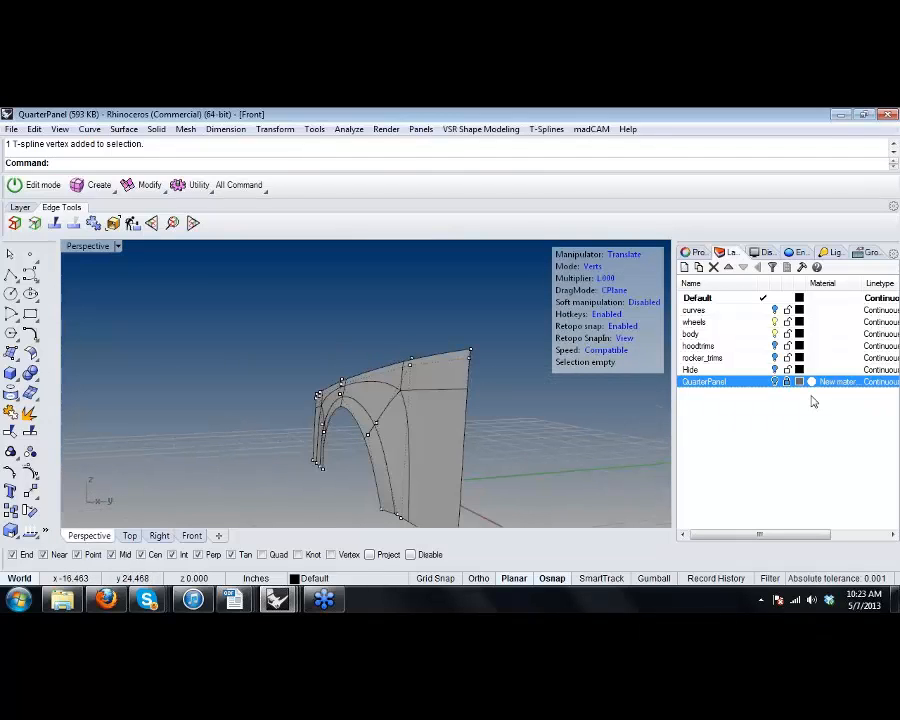
pyautogui.moveTo(351, 396); pyautogui.dragTo(388, 380, button='right')
# Show the QuarterPanel layer in Shaded display and examine the flared lip around the wheel arch.
pyautogui.click(774, 382)
pyautogui.scroll(5, 449, 460)
pyautogui.moveTo(449, 460)
pyautogui.mouseDown(button='right')
pyautogui.moveTo(411, 439)
pyautogui.moveTo(406, 471)
pyautogui.moveTo(472, 440)
pyautogui.moveTo(452, 462)
pyautogui.moveTo(470, 478)
pyautogui.moveTo(341, 453)
pyautogui.mouseUp(button='right')
pyautogui.middleClick(411, 439)
pyautogui.click(417, 468)
pyautogui.middleClick(429, 462)
pyautogui.click(467, 453)
pyautogui.scroll(5, 366, 383)
pyautogui.moveTo(366, 383); pyautogui.dragTo(390, 413, button='right')
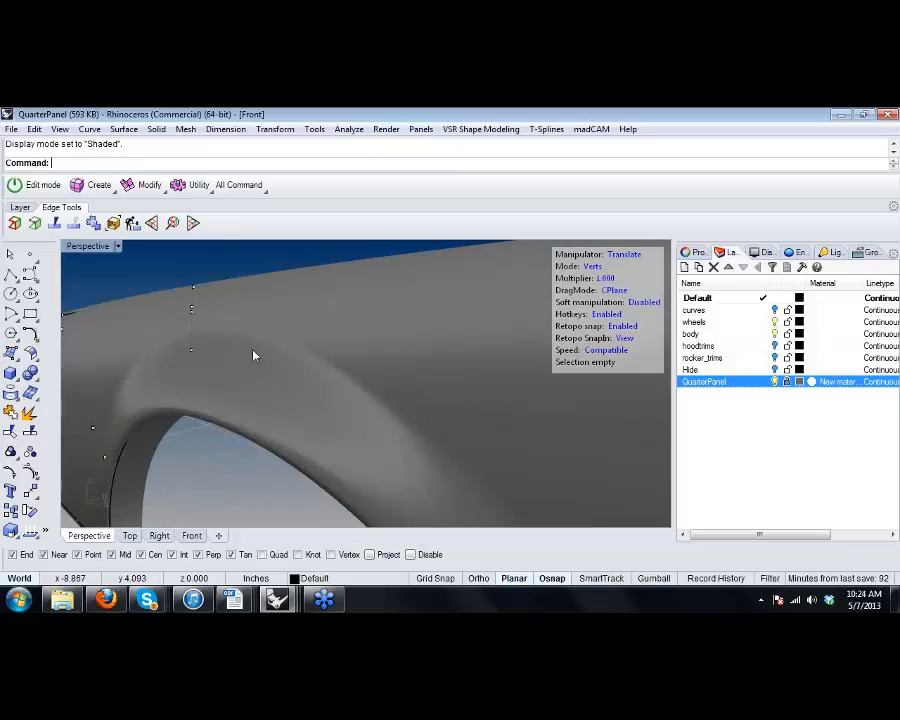
pyautogui.scroll(-4, 253, 410)
pyautogui.keyDown('shift'); pyautogui.moveTo(258, 408); pyautogui.dragTo(272, 371, button='right'); pyautogui.keyUp('shift')
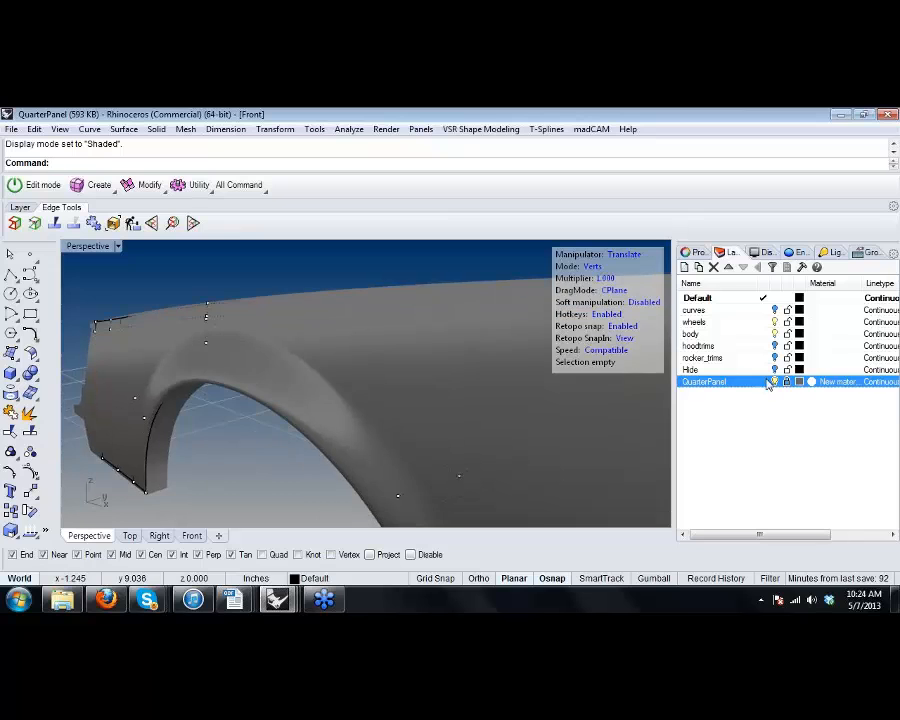
# Hide the QuarterPanel layer and switch the T-spline back to box display.
pyautogui.click(775, 382)
pyautogui.keyDown('shift'); pyautogui.moveTo(432, 389); pyautogui.dragTo(482, 454, button='right'); pyautogui.keyUp('shift')
pyautogui.scroll(-3, 394, 370)
pyautogui.press('Tab')
# Select the edge loop around the wheel arch and examine its lower right end and the vertex at the crown.
pyautogui.press('s')
pyautogui.click(442, 455)
pyautogui.scroll(-2, 442, 454)
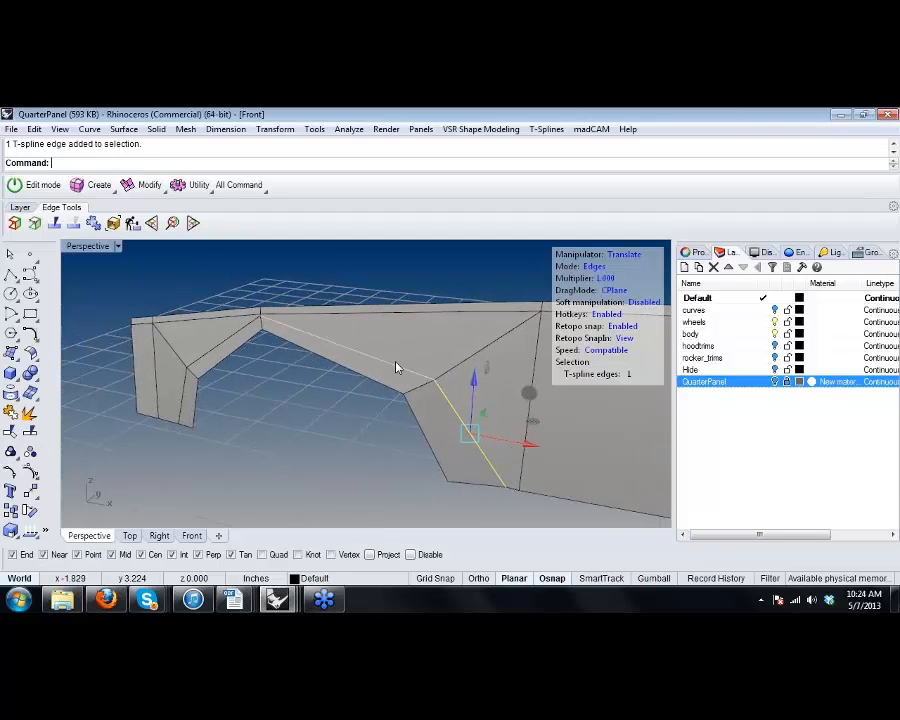
pyautogui.keyDown('shift'); pyautogui.doubleClick(396, 367); pyautogui.keyUp('shift')
pyautogui.press('Return')
pyautogui.moveTo(350, 391); pyautogui.dragTo(430, 474, button='right')
pyautogui.scroll(5, 468, 487)
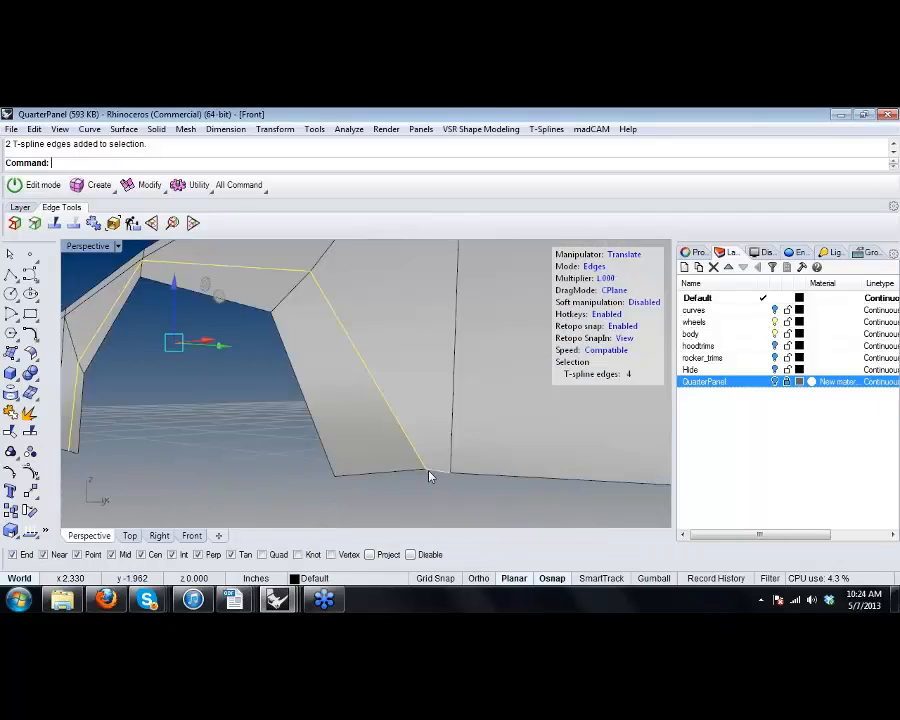
pyautogui.scroll(-5, 430, 475)
pyautogui.moveTo(349, 392); pyautogui.dragTo(354, 424, button='right')
pyautogui.scroll(7, 200, 290)
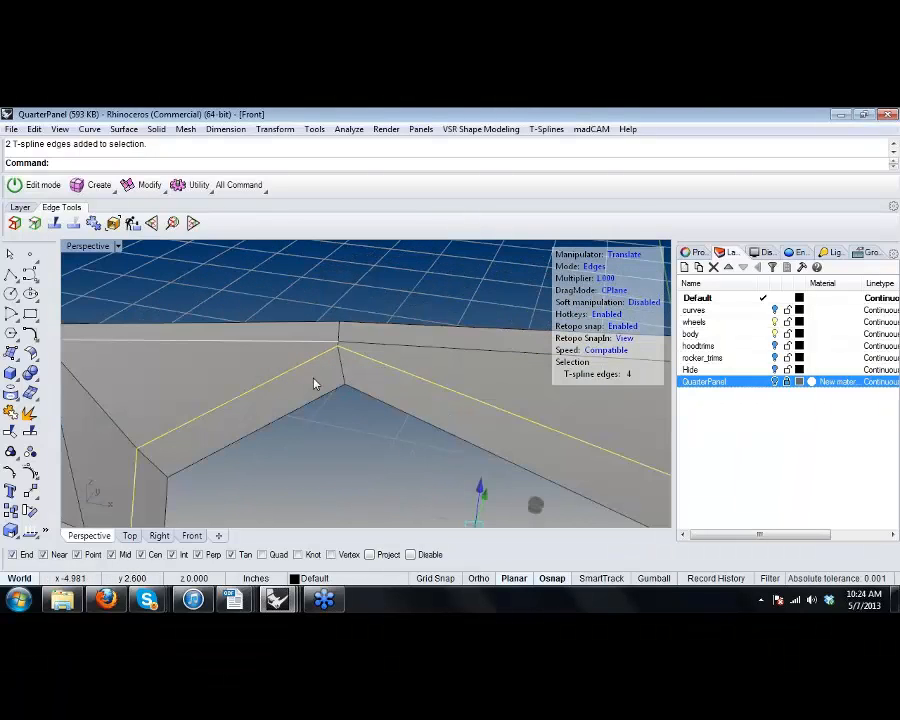
pyautogui.scroll(3, 313, 385)
pyautogui.press('Escape')
pyautogui.press('a')
pyautogui.click(354, 317)
pyautogui.moveTo(414, 312); pyautogui.dragTo(467, 310, button='right')
pyautogui.click(398, 278)
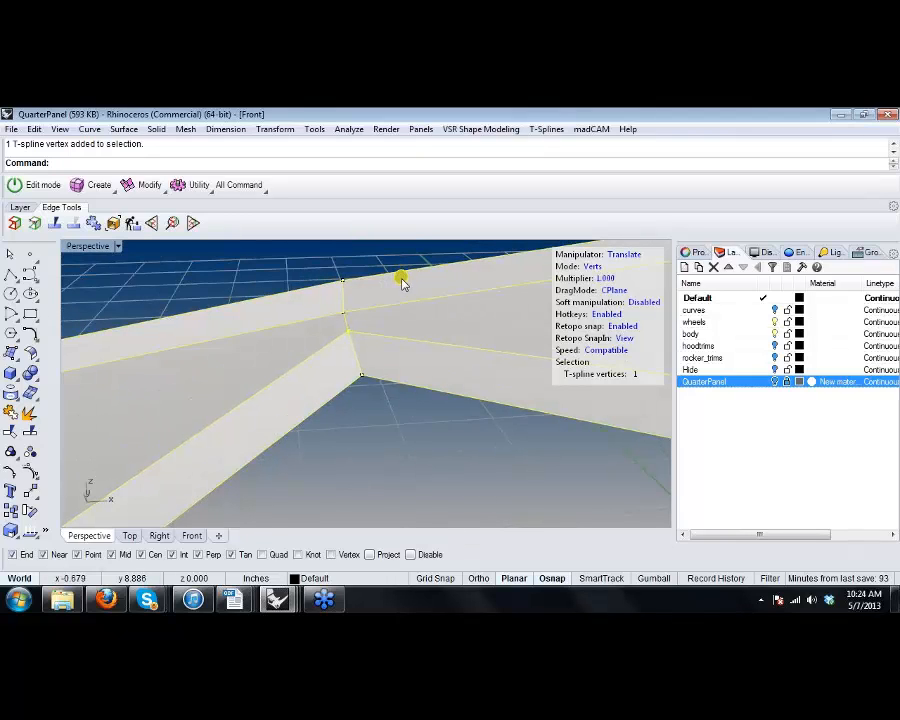
# Select the whole edge loop around the wheel arch and start a T-spline Bevel on it.
pyautogui.scroll(-5, 380, 463)
pyautogui.moveTo(383, 467); pyautogui.dragTo(396, 430, button='right')
pyautogui.press('s')
pyautogui.doubleClick(411, 363)
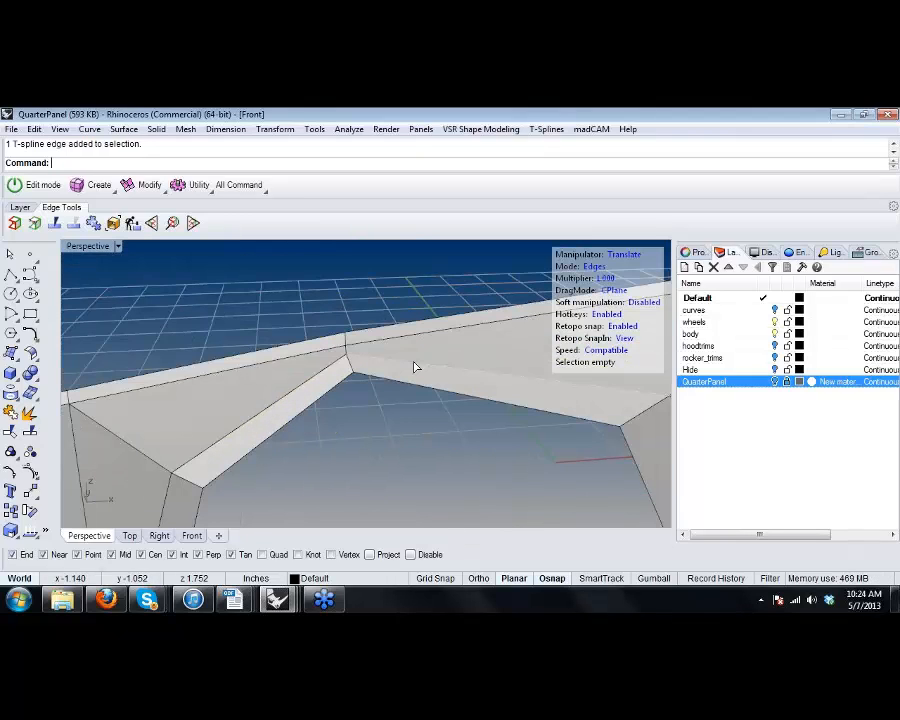
pyautogui.moveTo(411, 369); pyautogui.dragTo(411, 400, button='right')
pyautogui.click(155, 186)
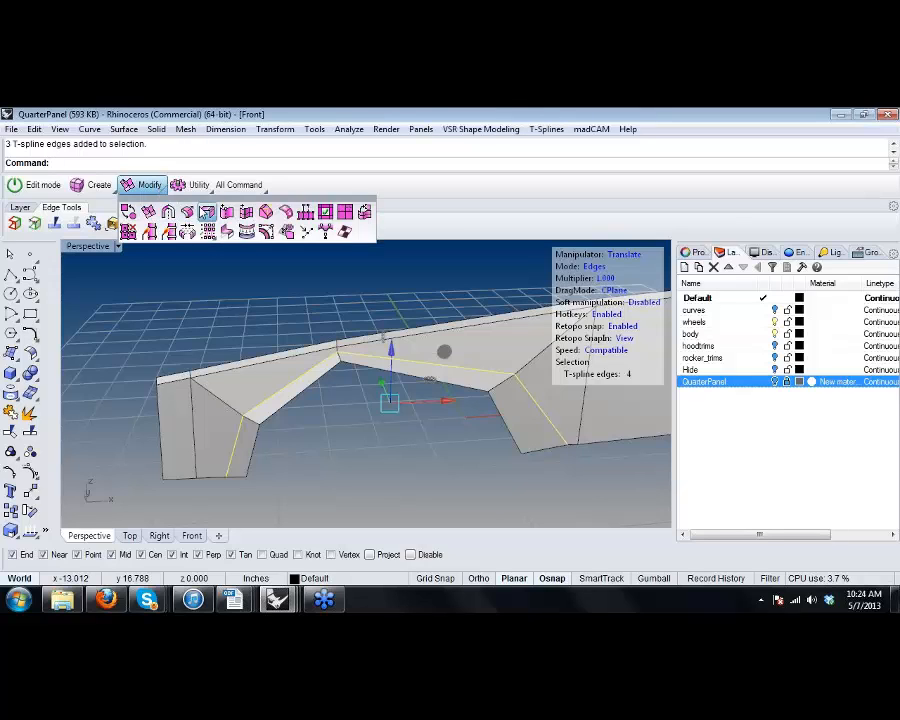
pyautogui.click(265, 212)
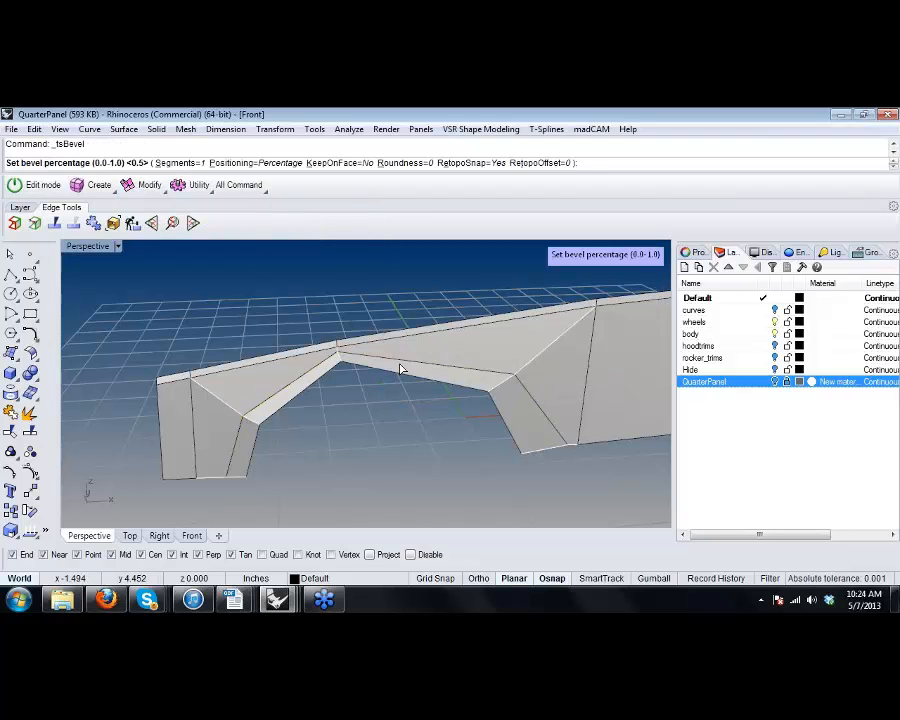
pyautogui.moveTo(430, 385); pyautogui.dragTo(394, 428, button='right')
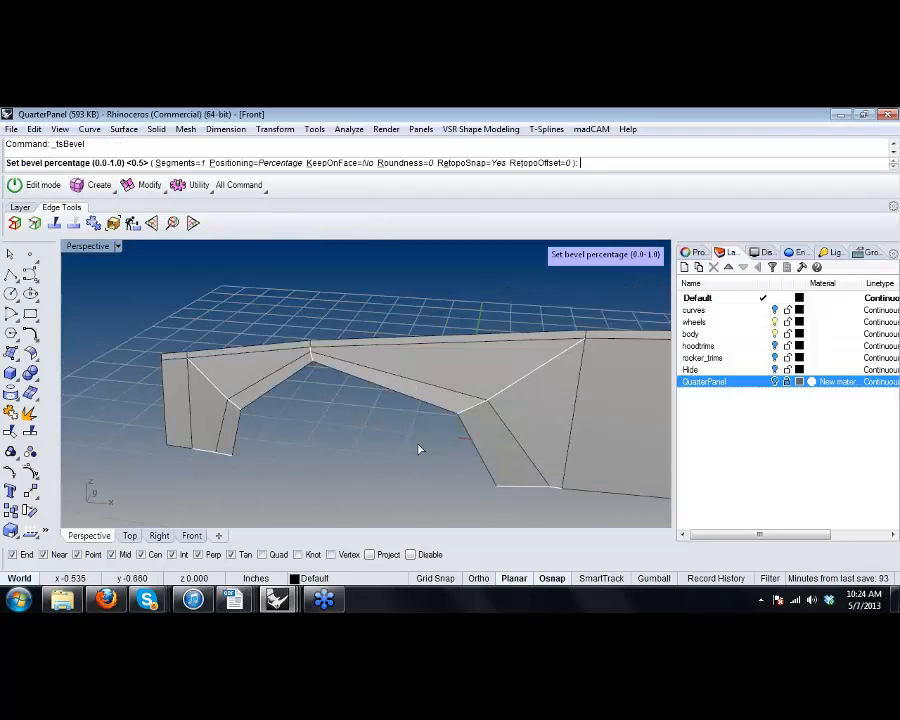
# Try distance positioning for the bevel at the arch's corner, and switch back to percentage positioning.
pyautogui.click(268, 163)
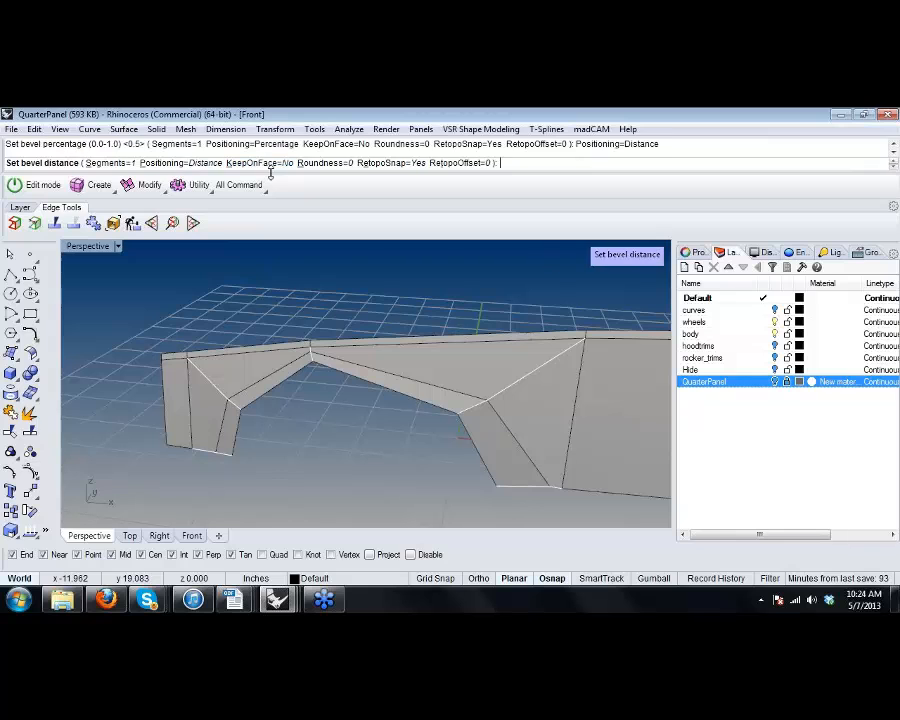
pyautogui.scroll(4, 558, 434)
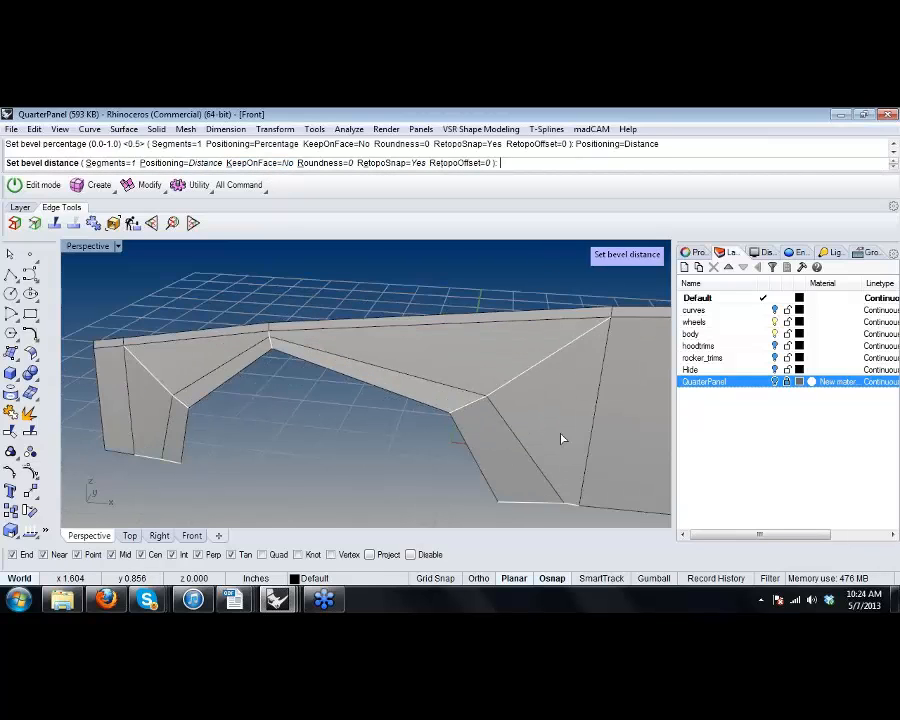
pyautogui.scroll(3, 466, 388)
pyautogui.scroll(-5, 466, 400)
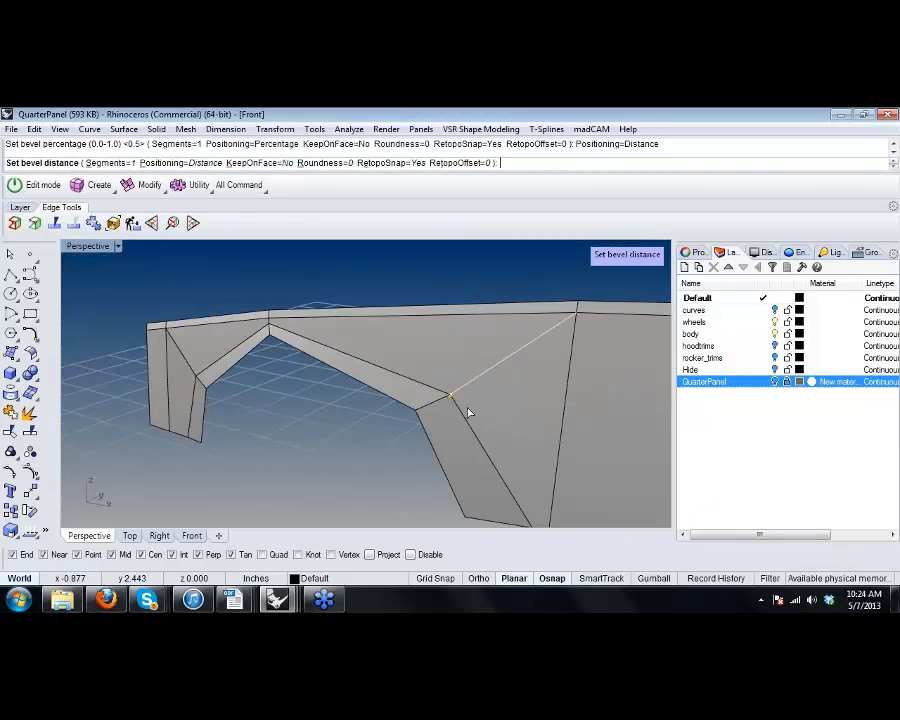
pyautogui.scroll(4, 459, 390)
pyautogui.scroll(-3, 459, 390)
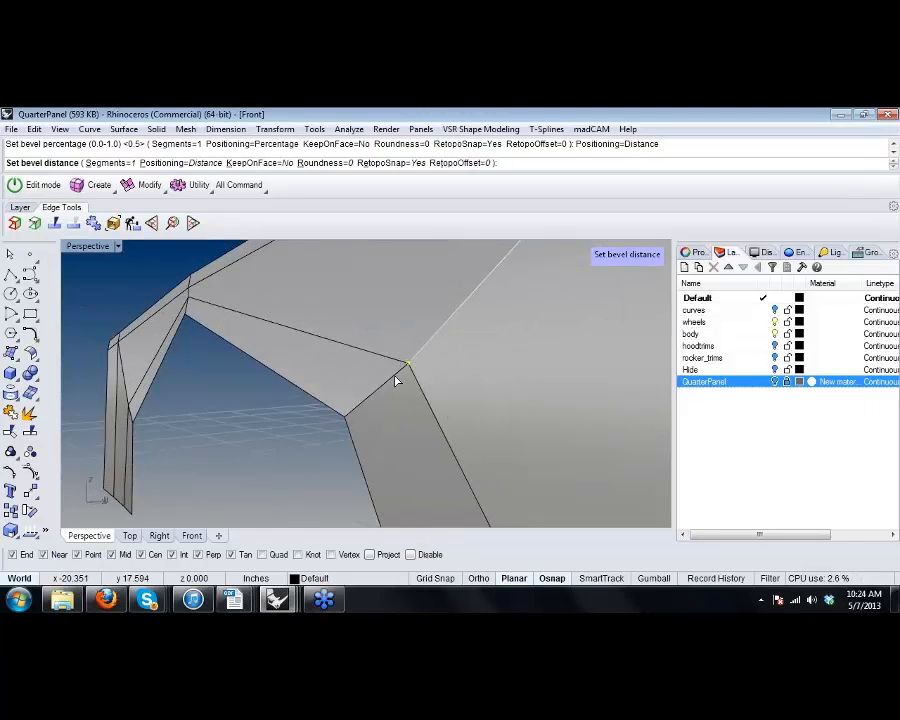
pyautogui.click(400, 366)
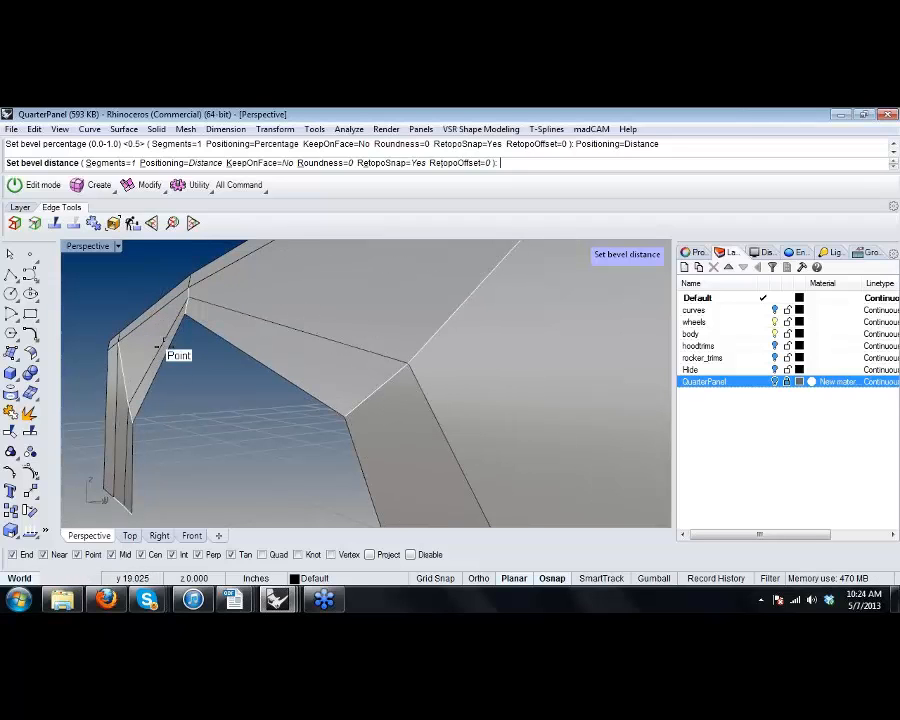
pyautogui.moveTo(251, 339); pyautogui.dragTo(273, 337, button='right')
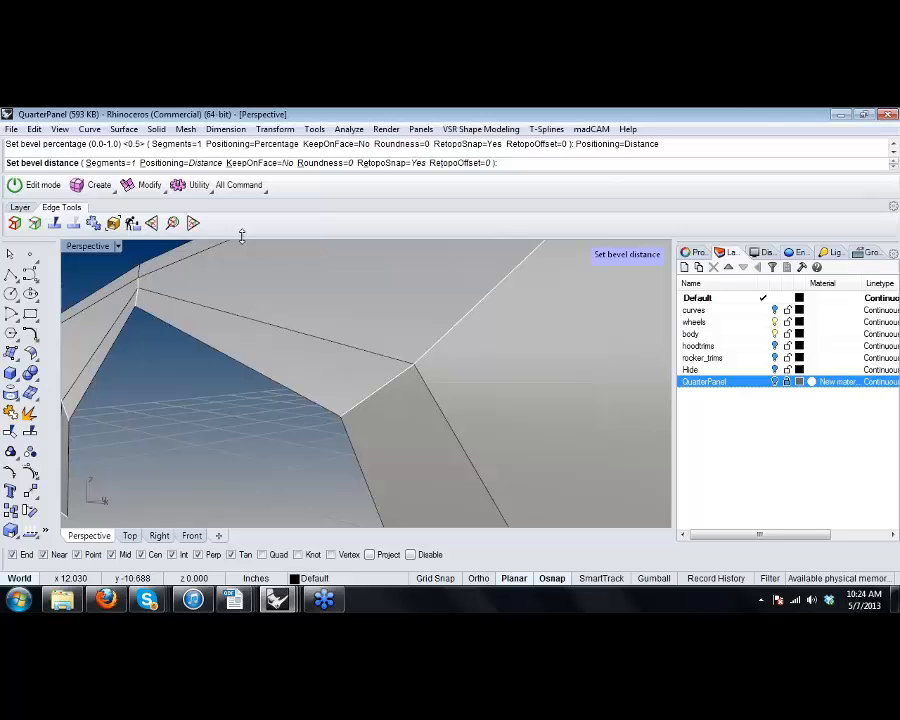
pyautogui.click(167, 166)
pyautogui.moveTo(436, 336); pyautogui.dragTo(493, 333, button='right')
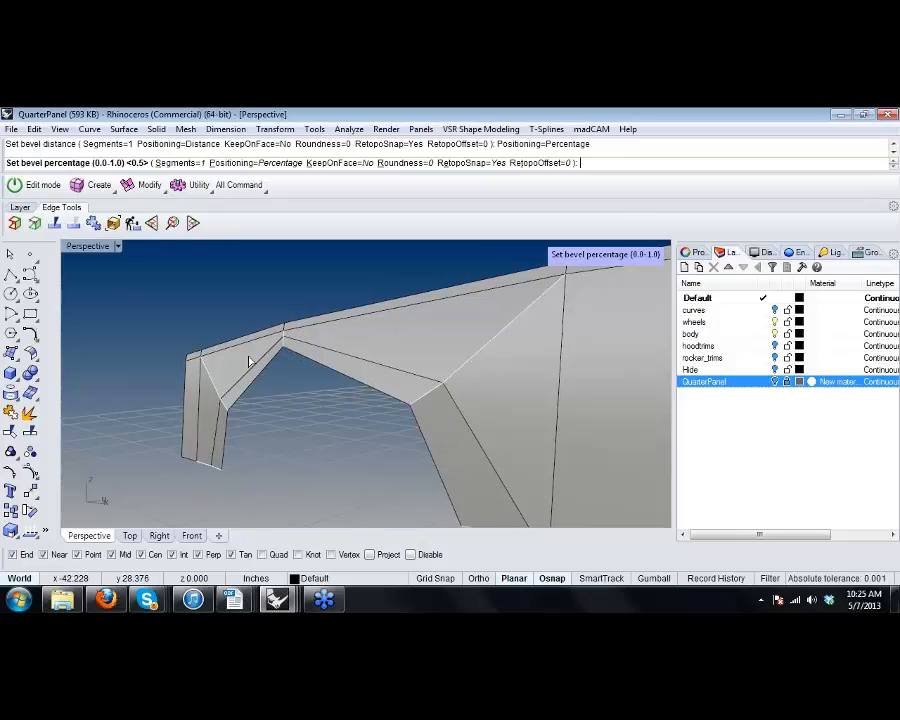
pyautogui.moveTo(485, 405); pyautogui.dragTo(430, 330, button='right')
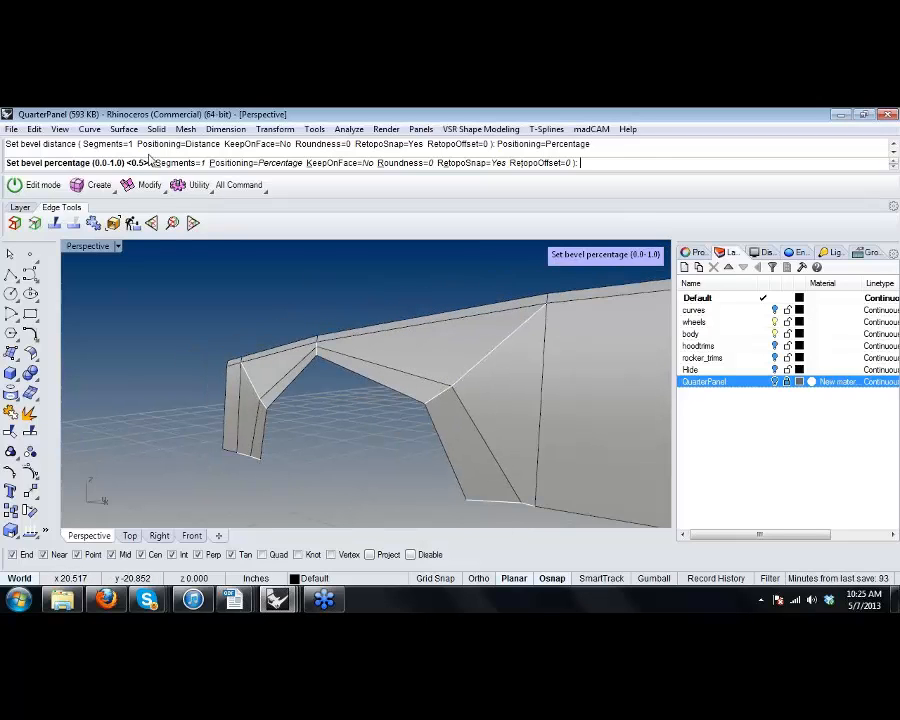
# Set the bevel to distance positioning and preview it with 2 and 8 segments.
pyautogui.click(168, 162)
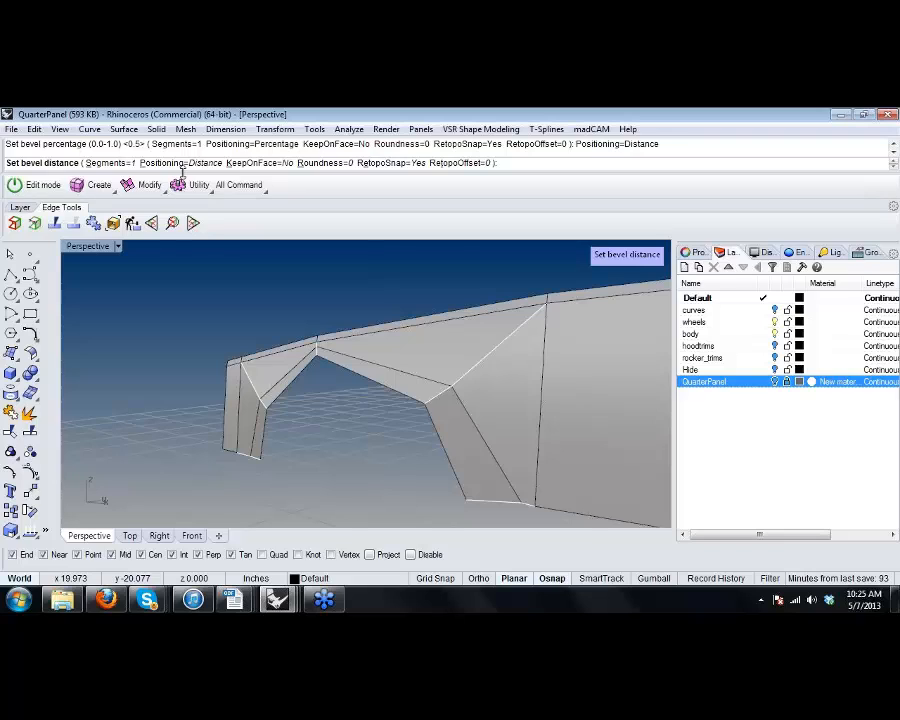
pyautogui.click(105, 163)
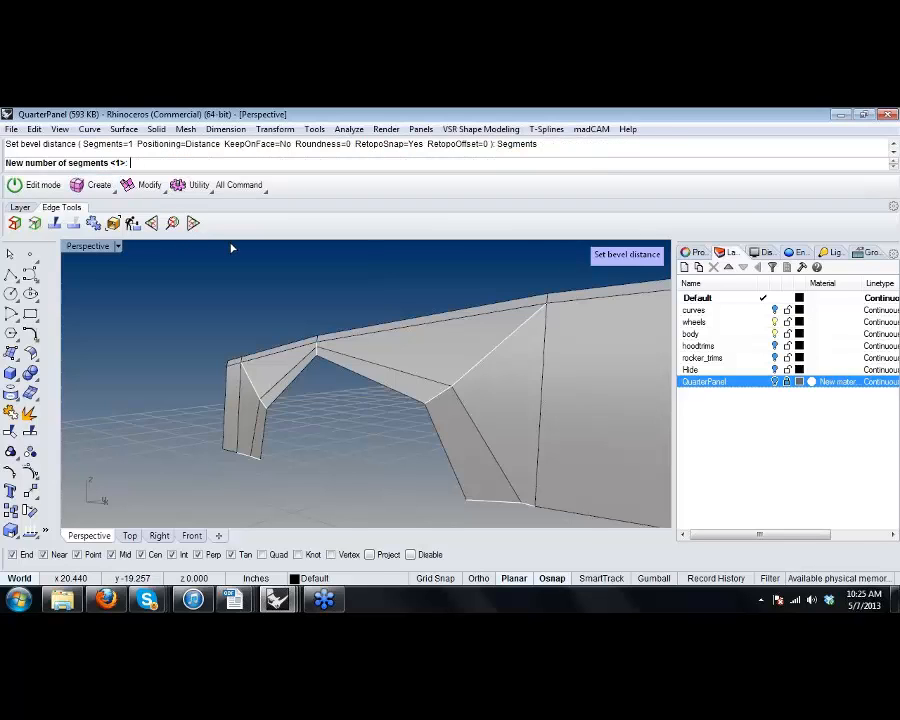
pyautogui.write('2')
pyautogui.press('Return')
pyautogui.scroll(5, 430, 392)
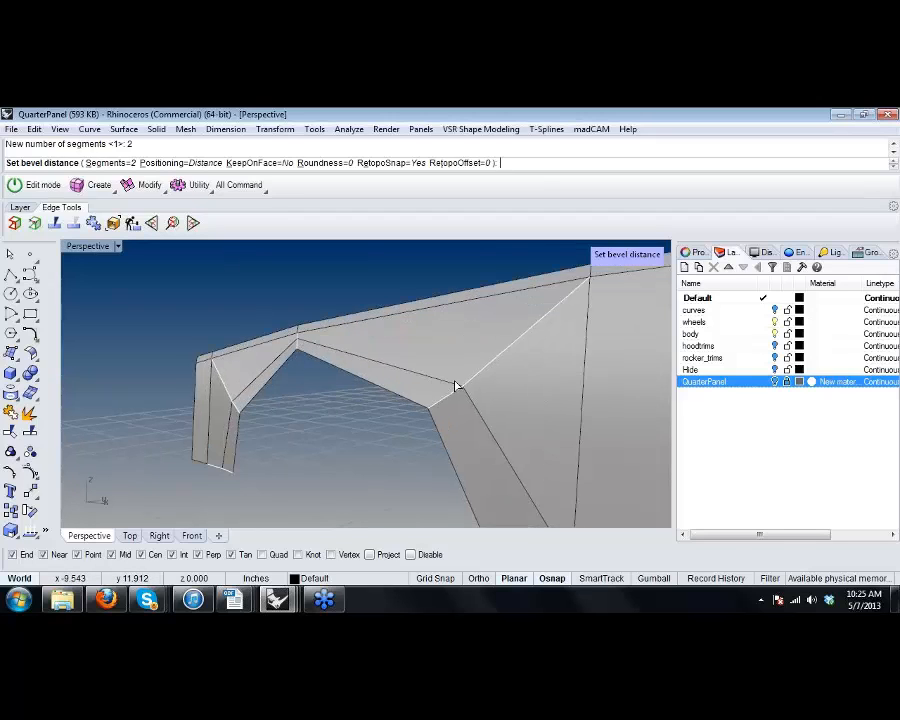
pyautogui.click(104, 164)
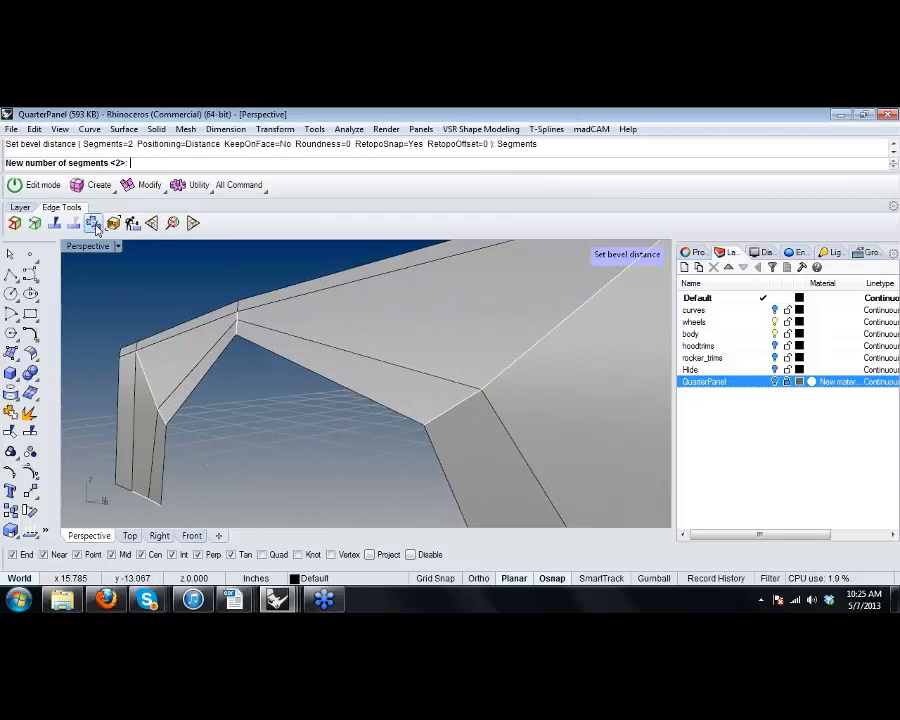
pyautogui.write('8')
pyautogui.press('Return')
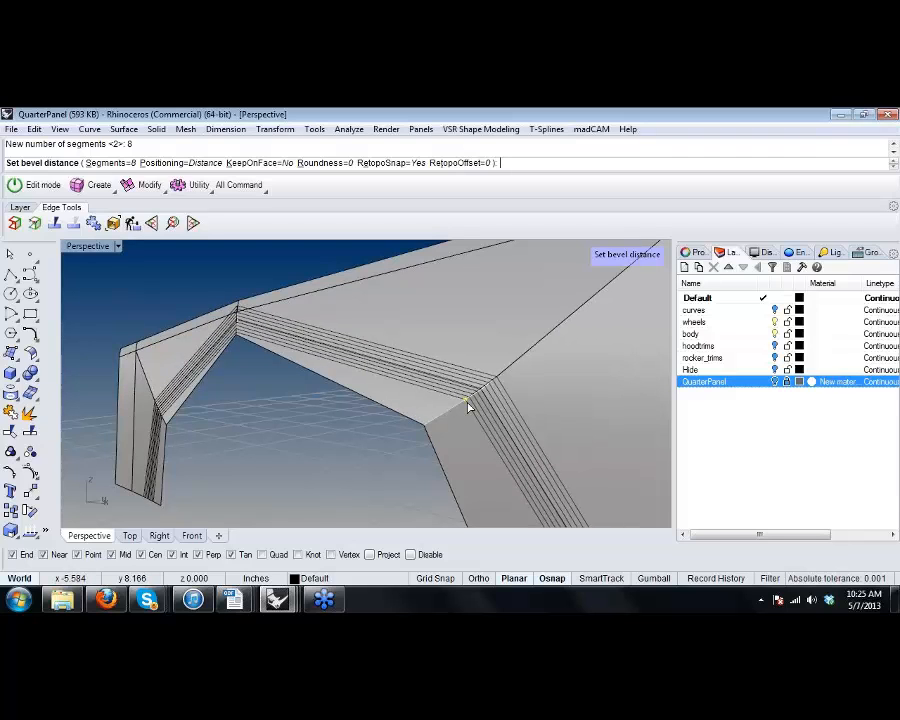
# Try beveling the wheel arch loop by distance with 2 segments, and undo the bevel.
pyautogui.click(104, 163)
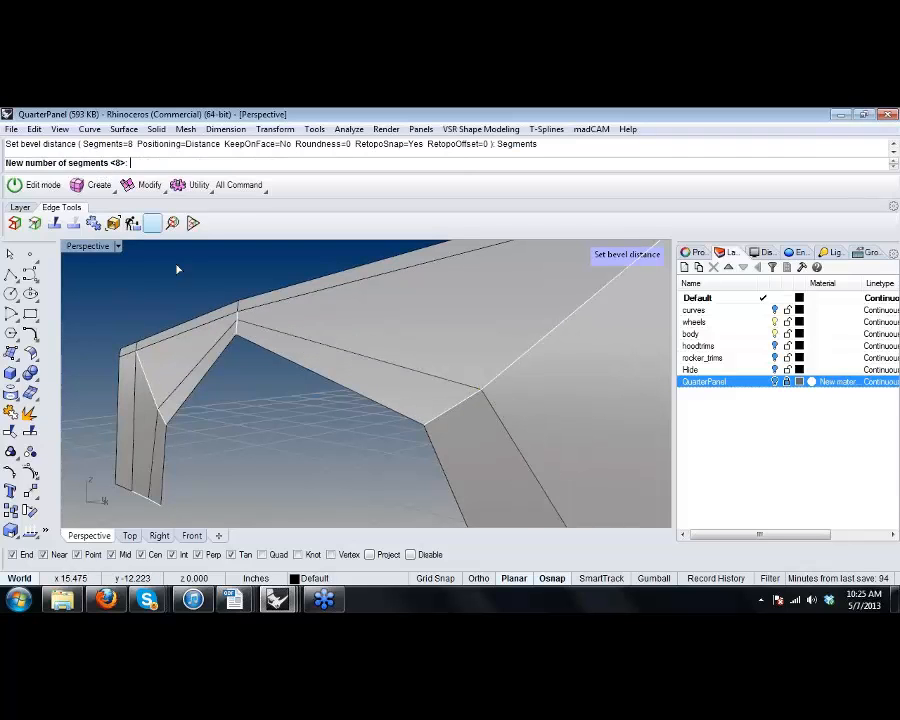
pyautogui.write('2')
pyautogui.press('Return')
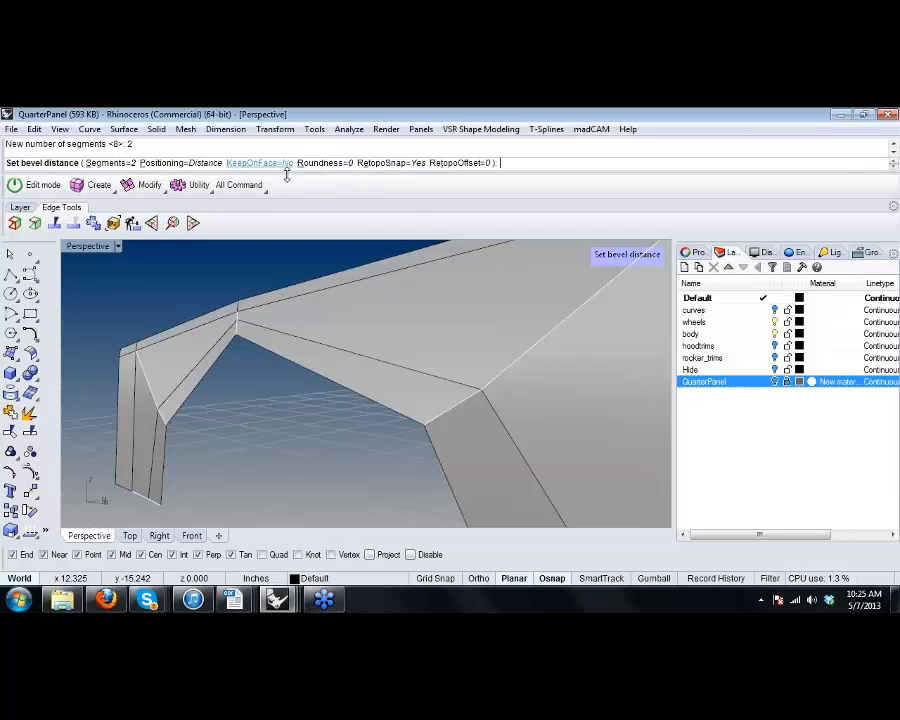
pyautogui.moveTo(442, 324); pyautogui.dragTo(432, 416, button='right')
pyautogui.scroll(6, 369, 328)
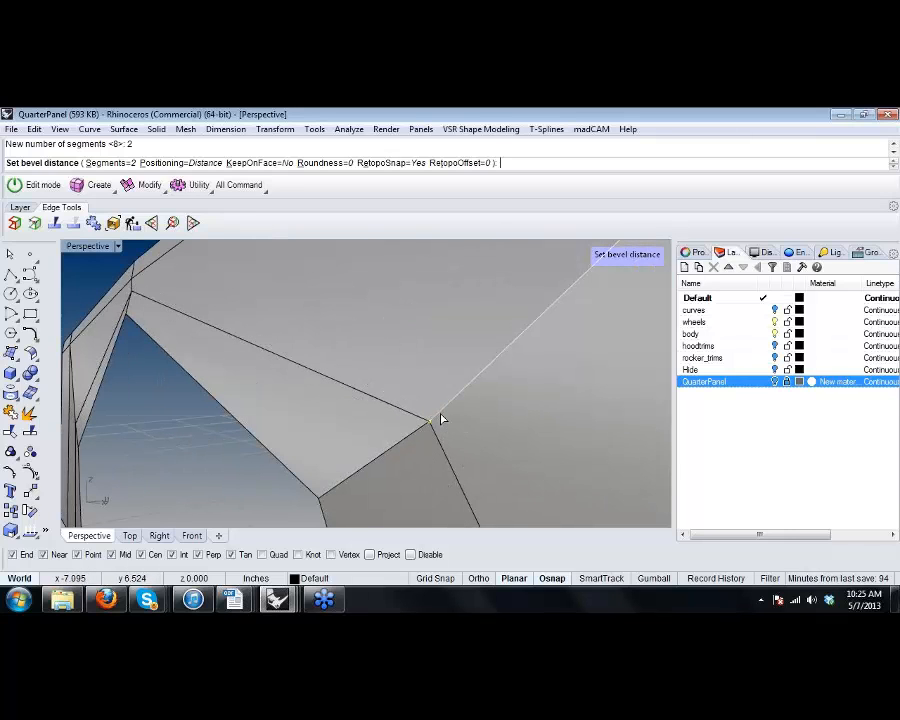
pyautogui.click(442, 413)
pyautogui.scroll(-3, 442, 413)
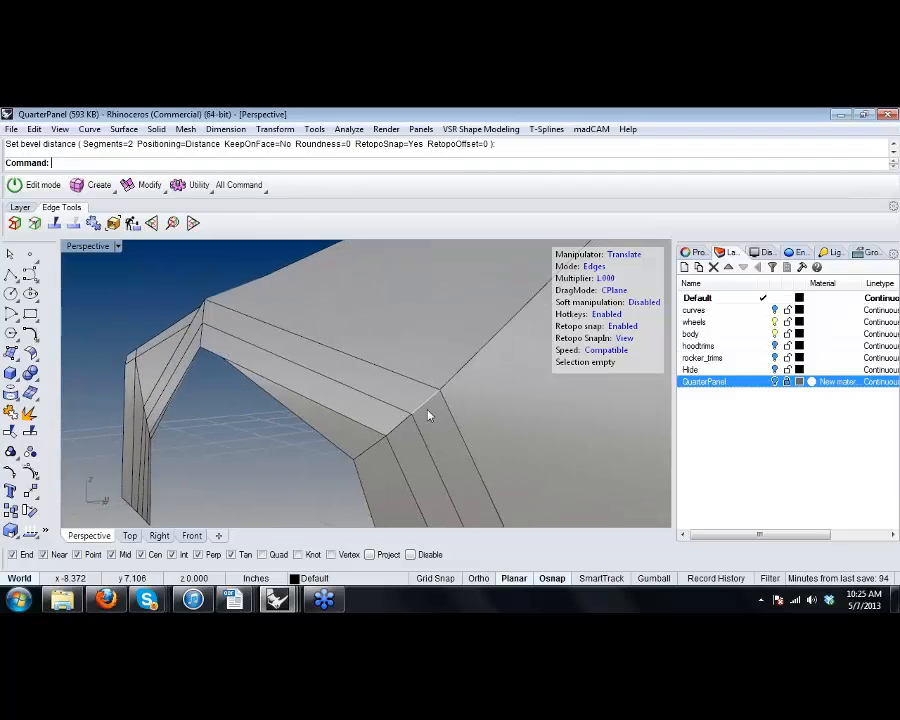
pyautogui.moveTo(428, 415); pyautogui.dragTo(494, 418, button='right')
pyautogui.hotkey('ctrl', 'z')
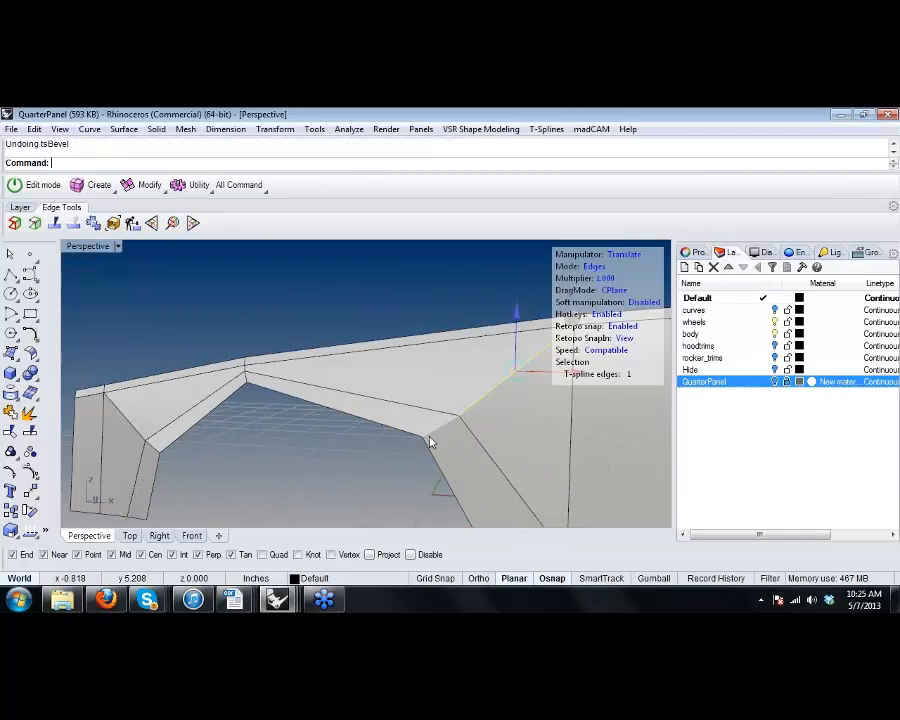
# Disable retopo snap, reselect the wheel arch edge loop and restart the Bevel on it.
pyautogui.scroll(-2, 430, 442)
pyautogui.moveTo(430, 442); pyautogui.dragTo(293, 406, button='right')
pyautogui.press('Escape')
pyautogui.click(624, 328)
pyautogui.click(413, 380)
pyautogui.doubleClick(412, 381)
pyautogui.press('space')
pyautogui.scroll(7, 376, 334)
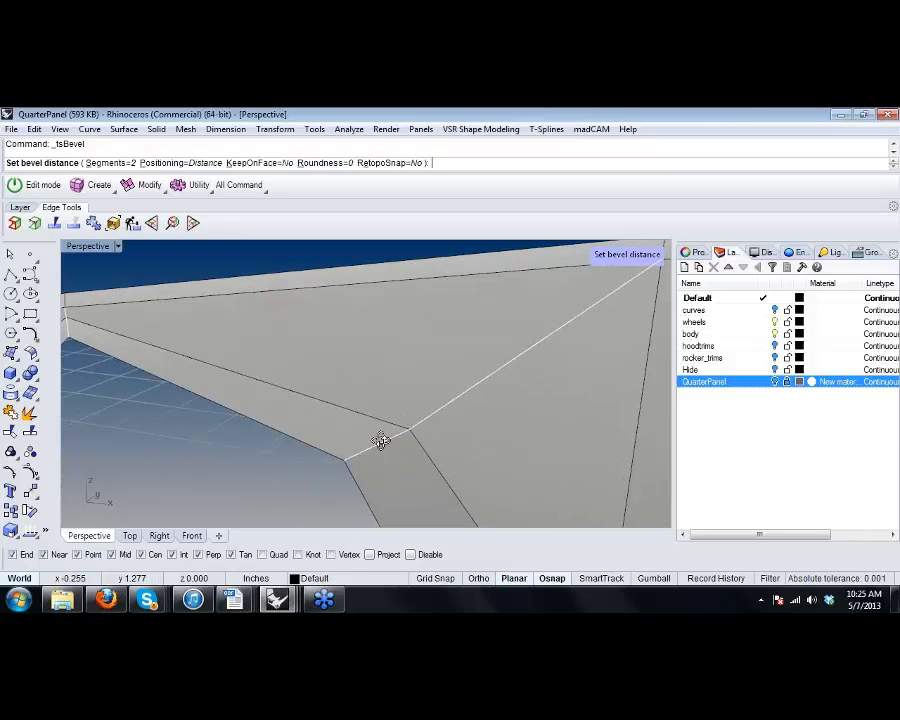
# Try beveling the loop with KeepOnFace set to Yes and 2 segments, and undo the bevel.
pyautogui.click(258, 162)
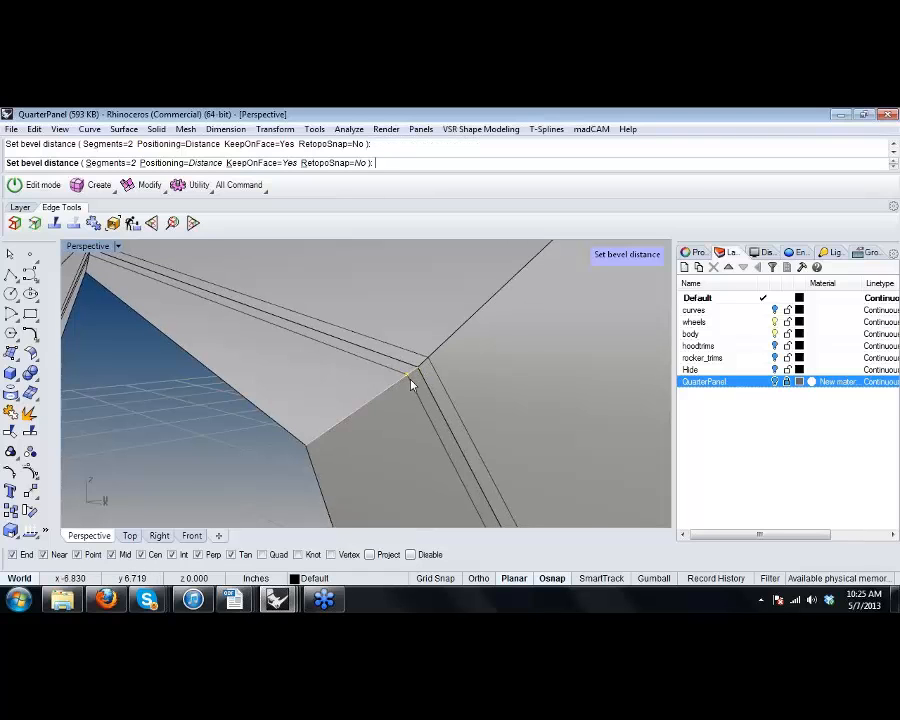
pyautogui.click(412, 378)
pyautogui.scroll(-3, 387, 393)
pyautogui.moveTo(387, 393); pyautogui.dragTo(305, 428, button='right')
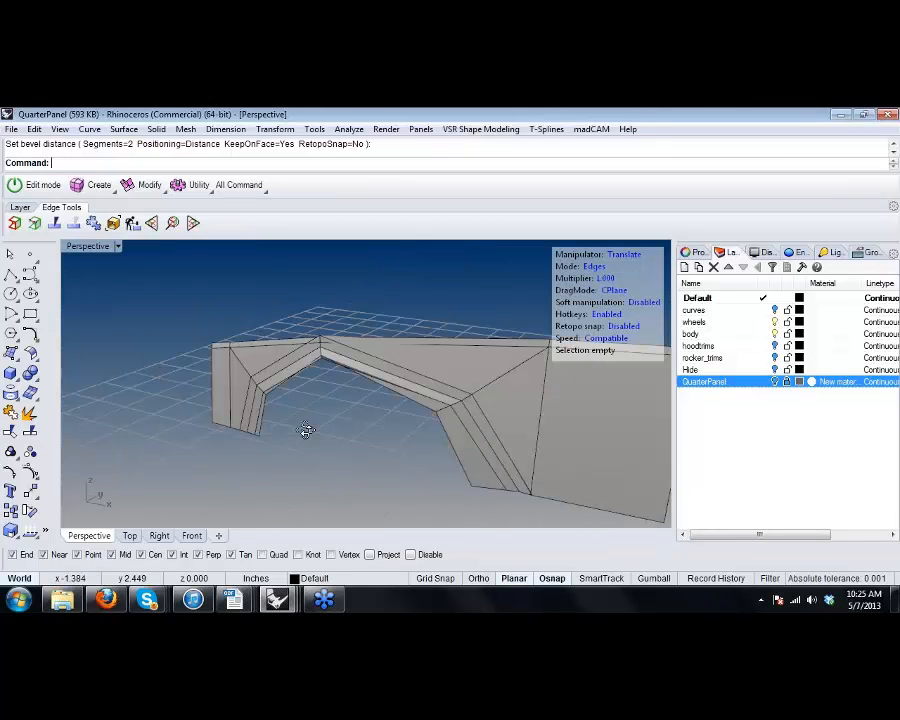
pyautogui.hotkey('ctrl', 'z')
# Reselect the wheel arch loop, try the KeepOnFace bevel from the crown of the arch, and undo it.
pyautogui.moveTo(392, 474); pyautogui.dragTo(280, 440, button='right')
pyautogui.scroll(3, 436, 416)
pyautogui.press('Escape')
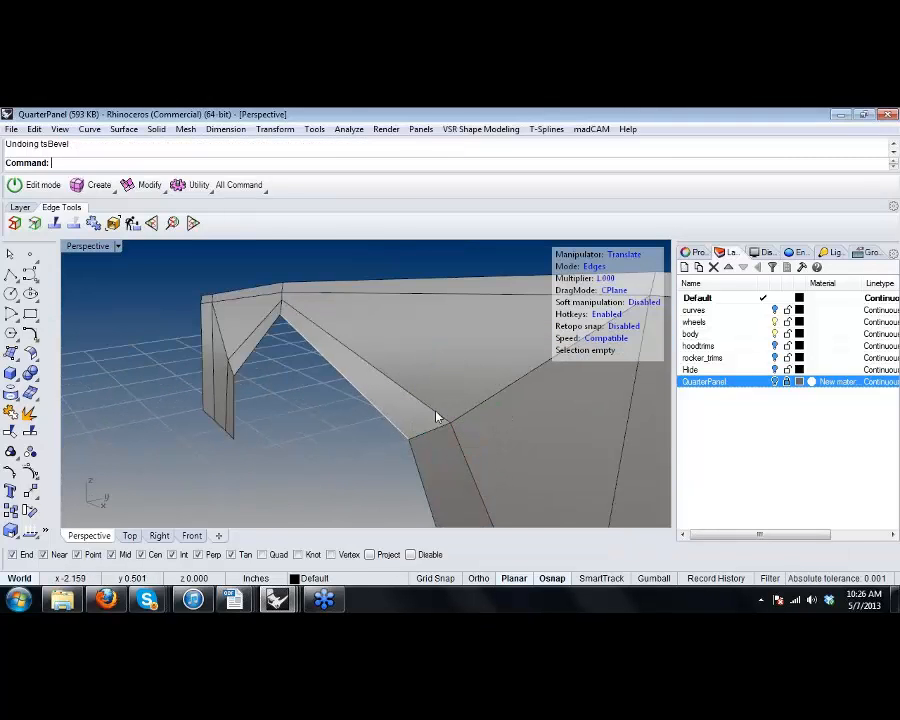
pyautogui.click(436, 414)
pyautogui.doubleClick(437, 414)
pyautogui.moveTo(434, 414); pyautogui.dragTo(434, 378, button='right')
pyautogui.rightClick(434, 378)
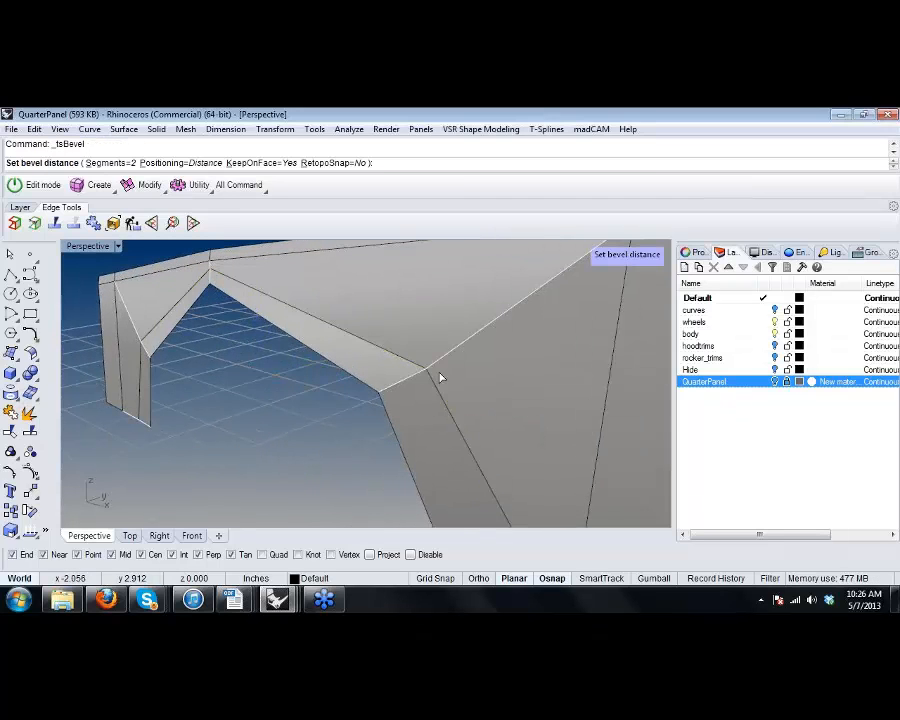
pyautogui.scroll(10, 195, 268)
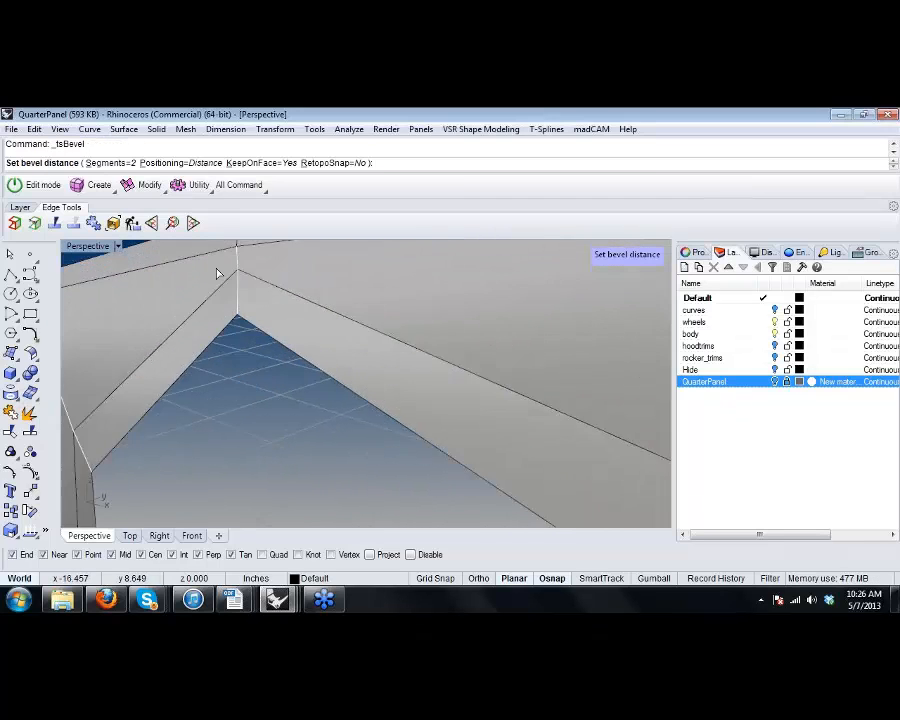
pyautogui.click(268, 345)
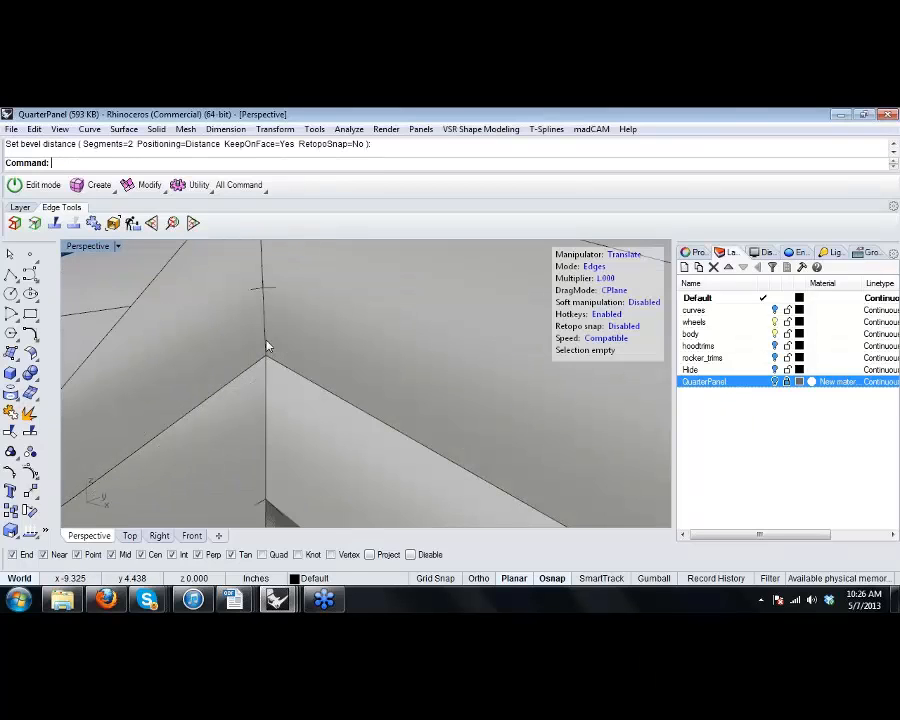
pyautogui.scroll(-4, 267, 346)
pyautogui.hotkey('ctrl', 'z')
pyautogui.scroll(-5, 266, 346)
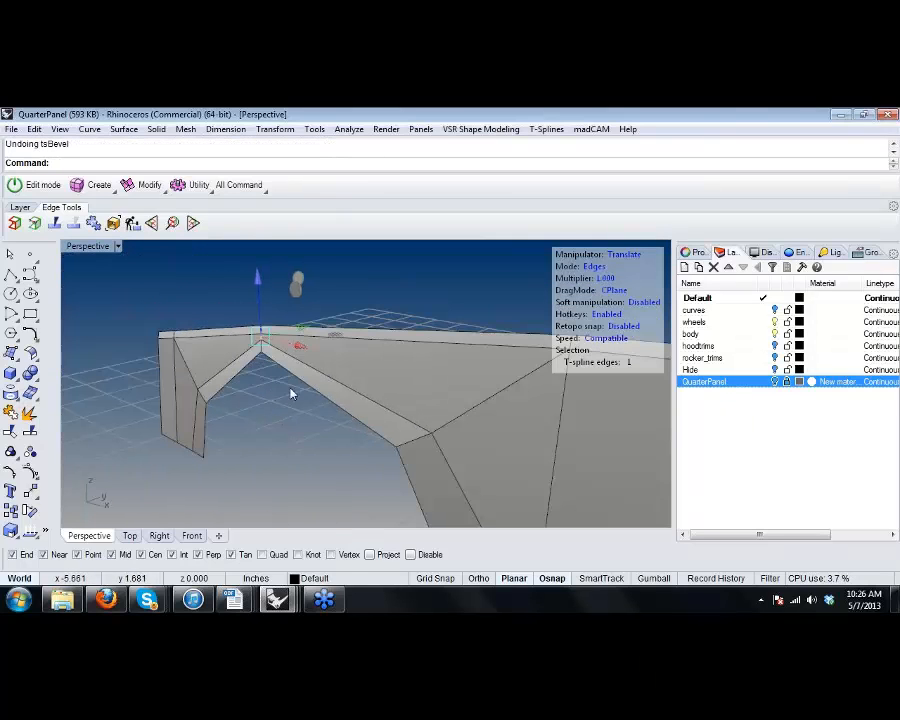
pyautogui.press('Escape')
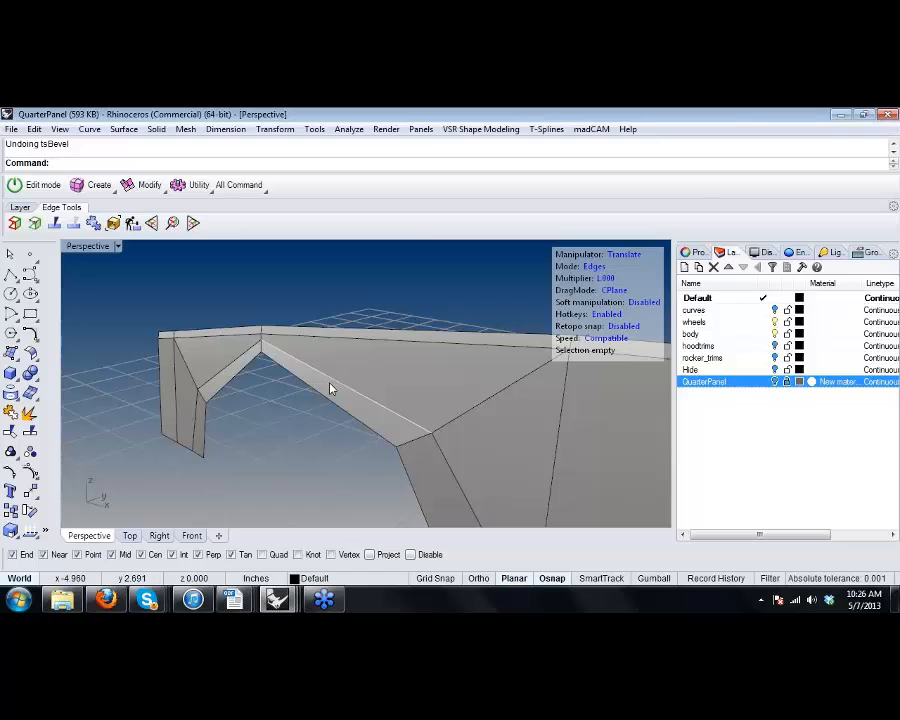
pyautogui.click(333, 388)
pyautogui.keyDown('shift'); pyautogui.moveTo(259, 389); pyautogui.dragTo(338, 408, button='right'); pyautogui.keyUp('shift')
pyautogui.press('Escape')
pyautogui.scroll(-3, 310, 390)
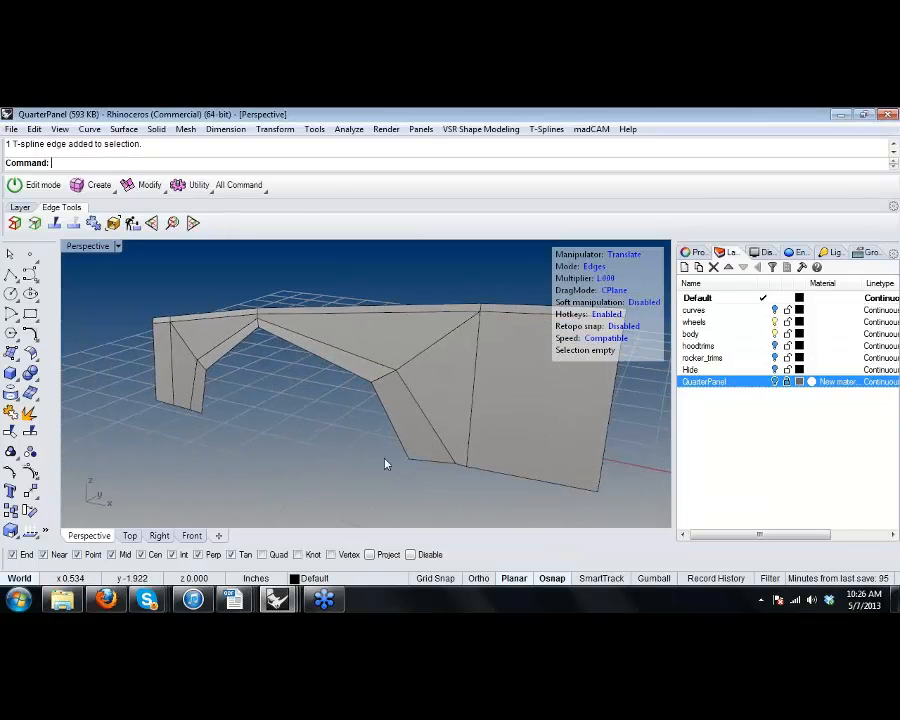
pyautogui.moveTo(436, 471)
pyautogui.mouseDown(button='right')
pyautogui.moveTo(317, 458)
pyautogui.moveTo(315, 444)
pyautogui.moveTo(428, 459)
pyautogui.mouseUp(button='right')
pyautogui.click(428, 459)
pyautogui.press('o')
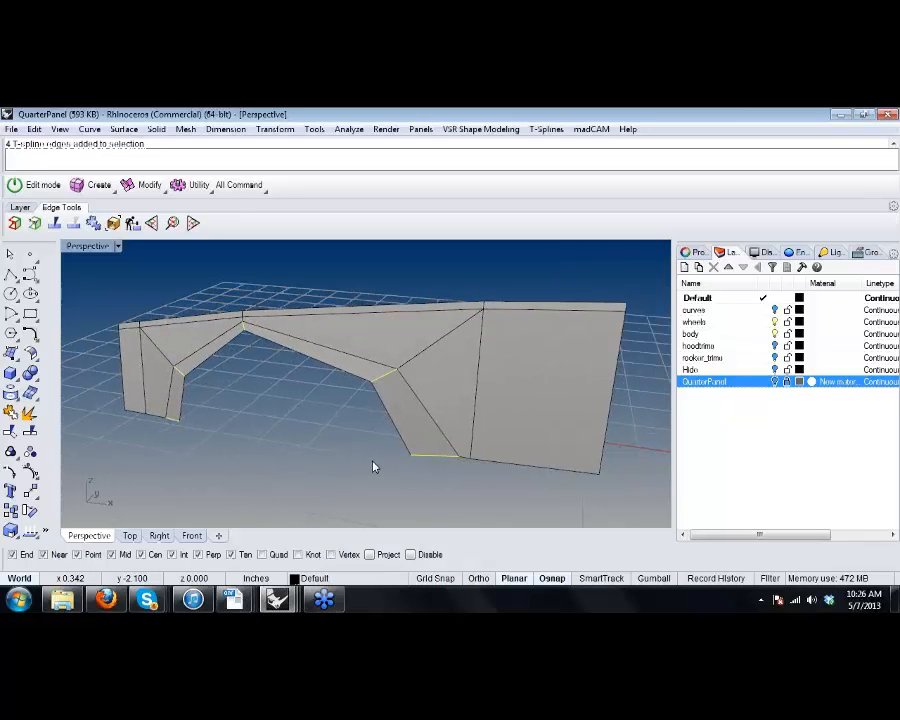
pyautogui.moveTo(343, 456); pyautogui.dragTo(361, 444, button='right')
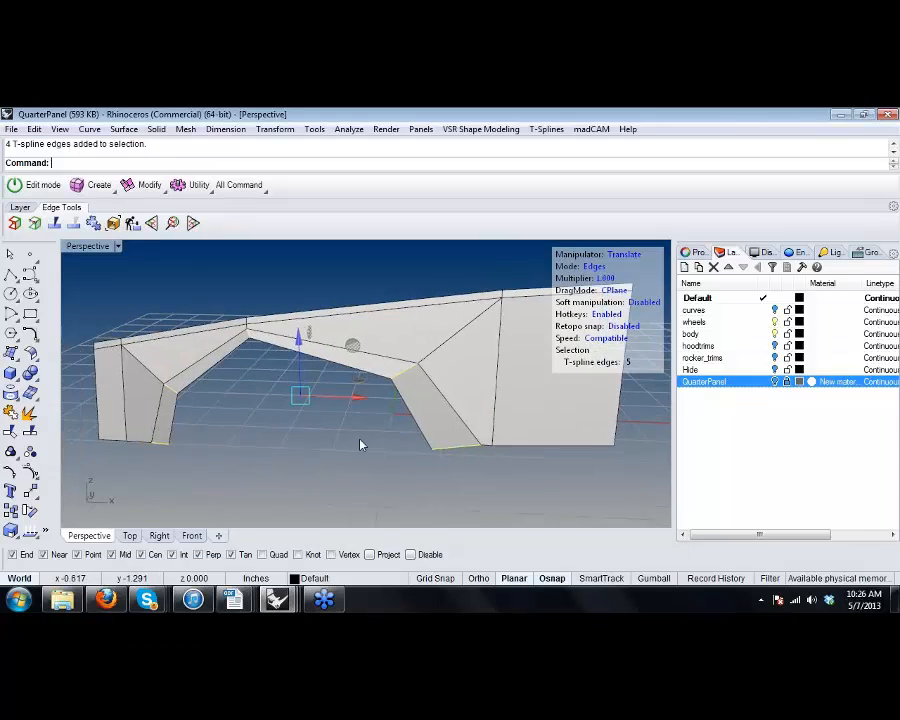
pyautogui.click(148, 186)
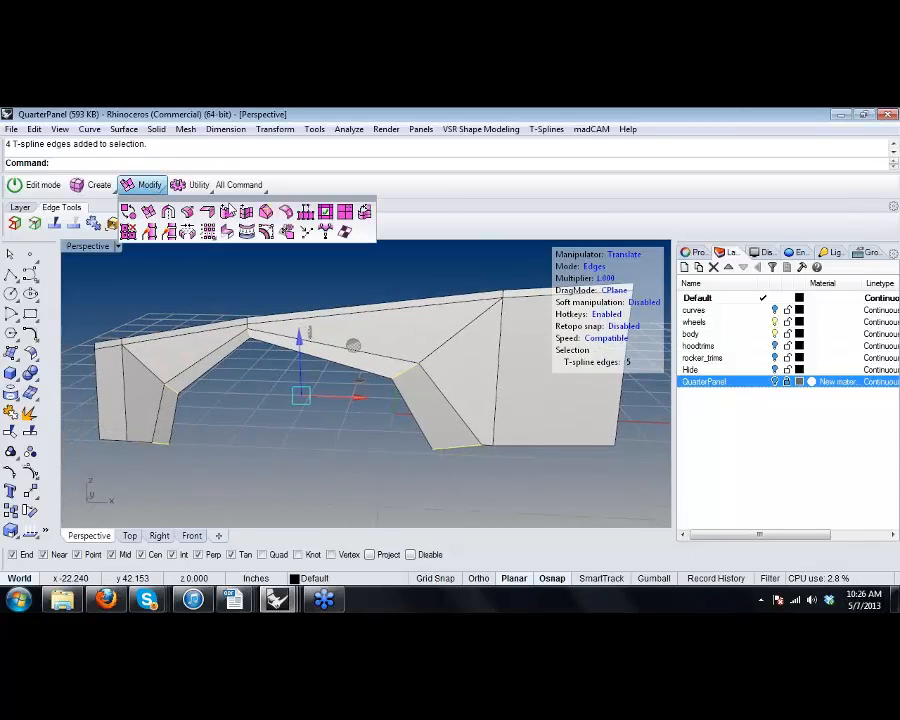
pyautogui.moveTo(221, 411); pyautogui.dragTo(256, 404, button='right')
pyautogui.click(233, 402)
# Try beveling the wheel arch edge loop by distance with KeepOnFace set to No and 2 segments, and undo the bevel.
pyautogui.doubleClick(347, 350)
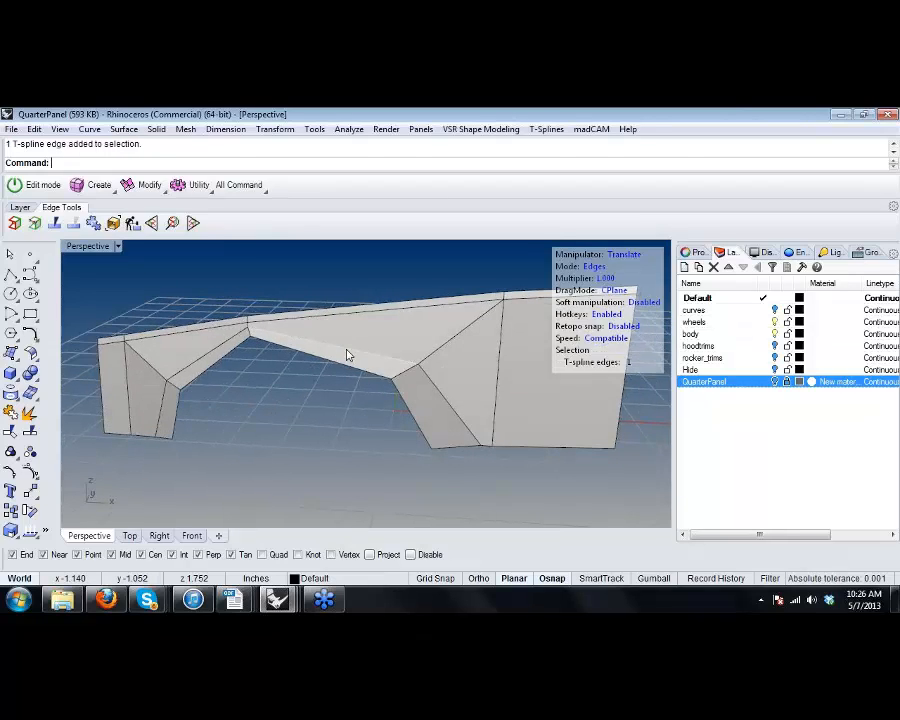
pyautogui.moveTo(313, 382); pyautogui.dragTo(326, 378, button='right')
pyautogui.click(149, 189)
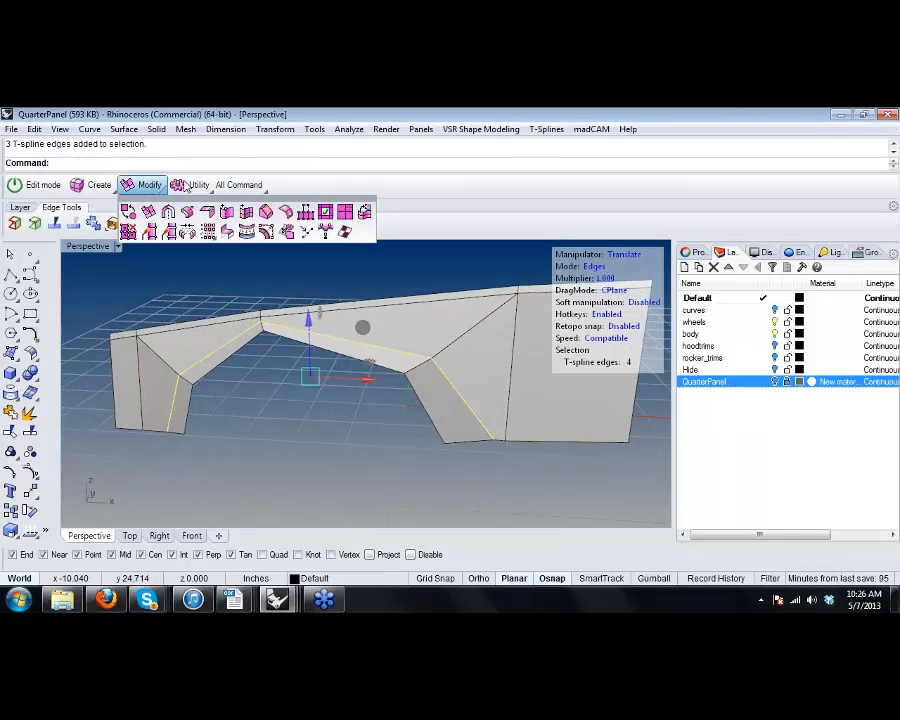
pyautogui.click(266, 214)
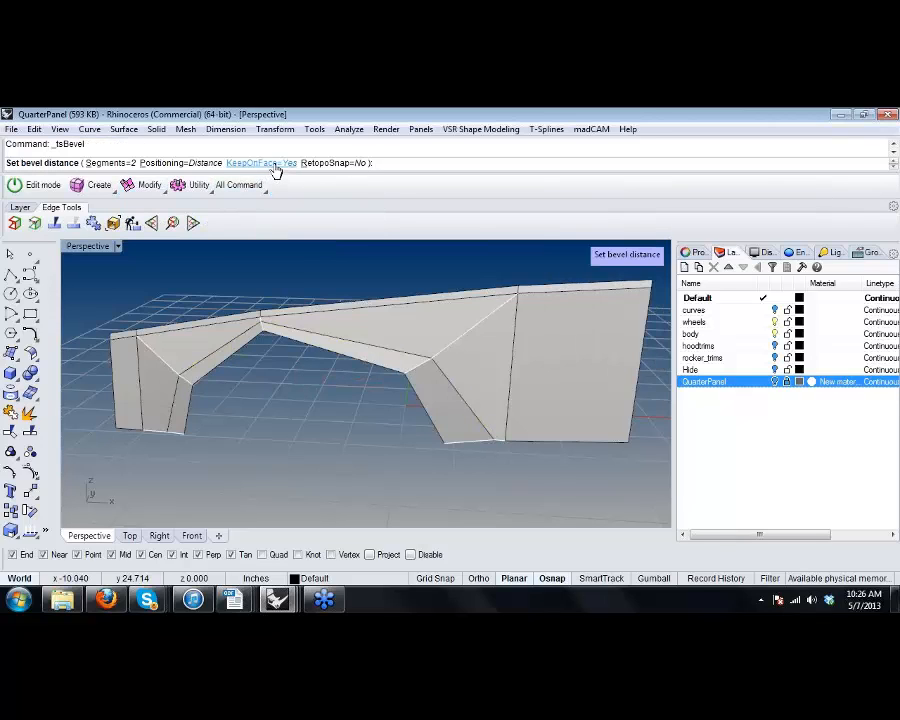
pyautogui.click(262, 163)
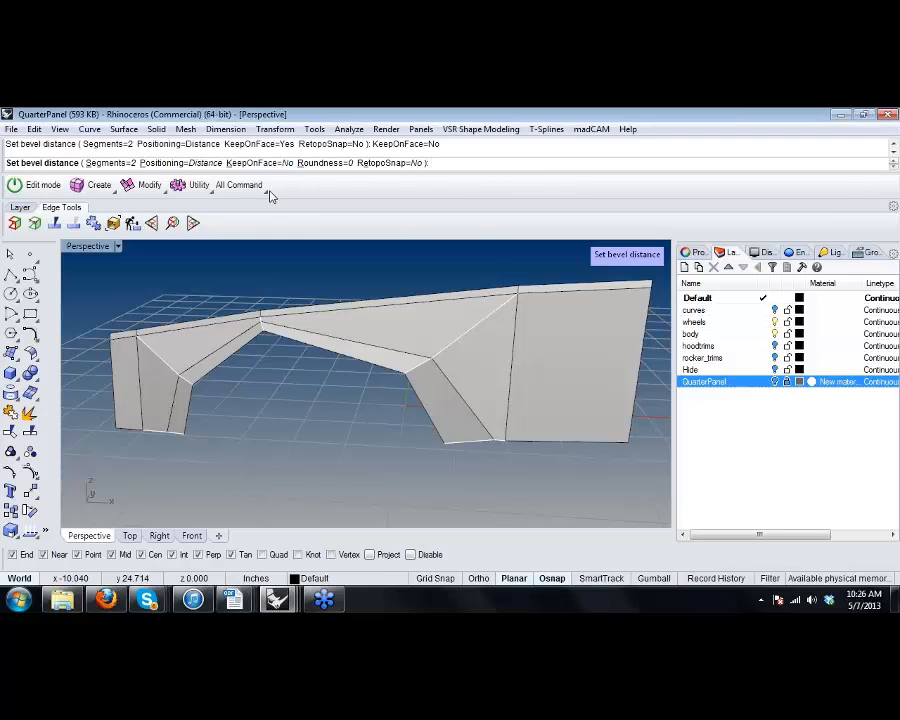
pyautogui.scroll(8, 262, 325)
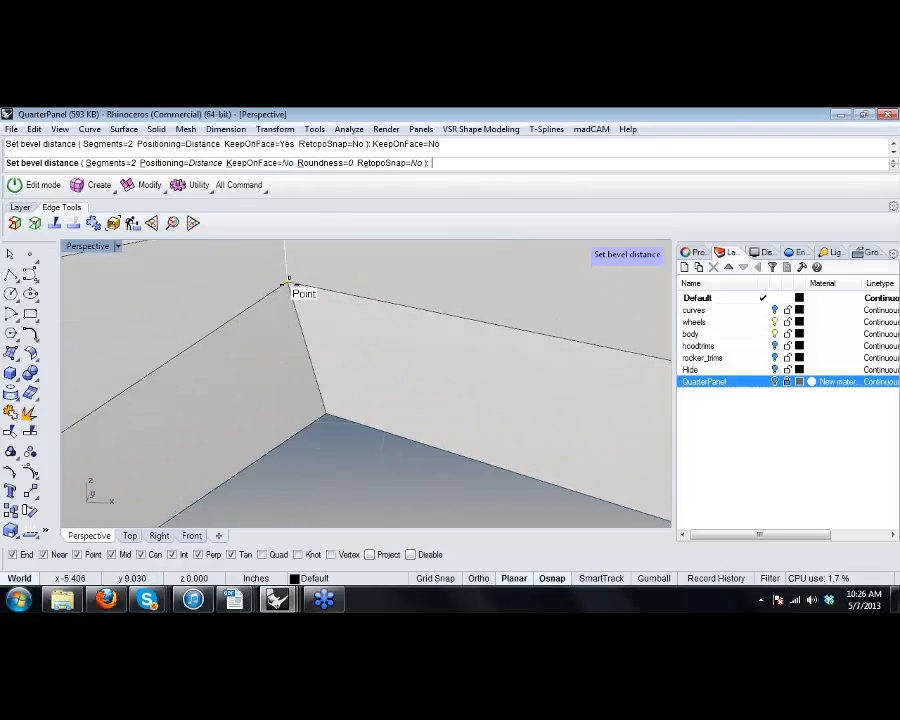
pyautogui.press('Escape')
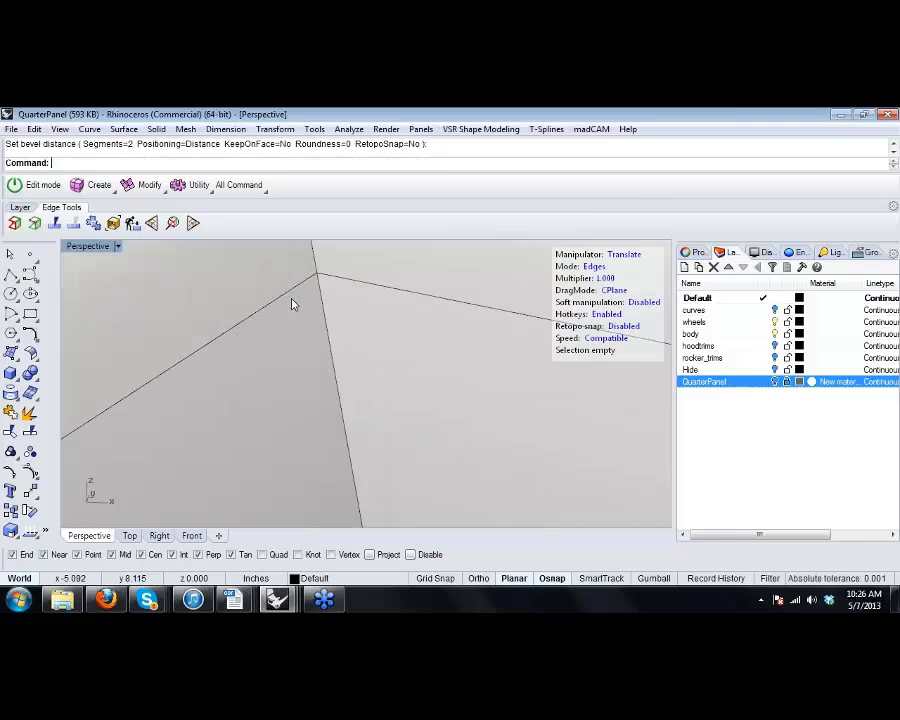
pyautogui.scroll(-12, 294, 351)
pyautogui.hotkey('ctrl', 'z')
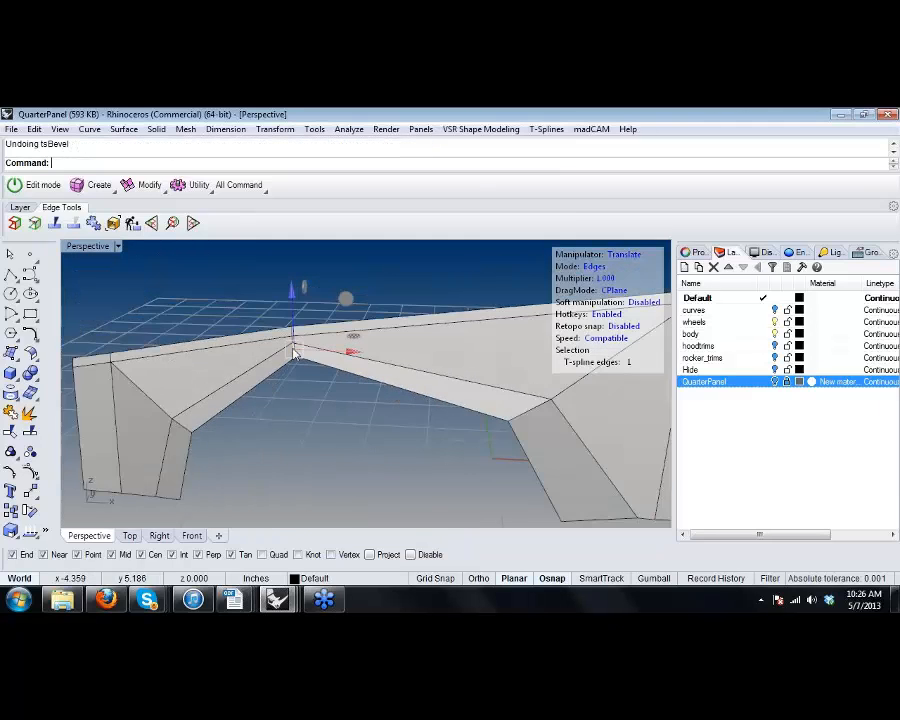
pyautogui.rightClick(292, 356)
pyautogui.press('Escape')
pyautogui.write('Ss')
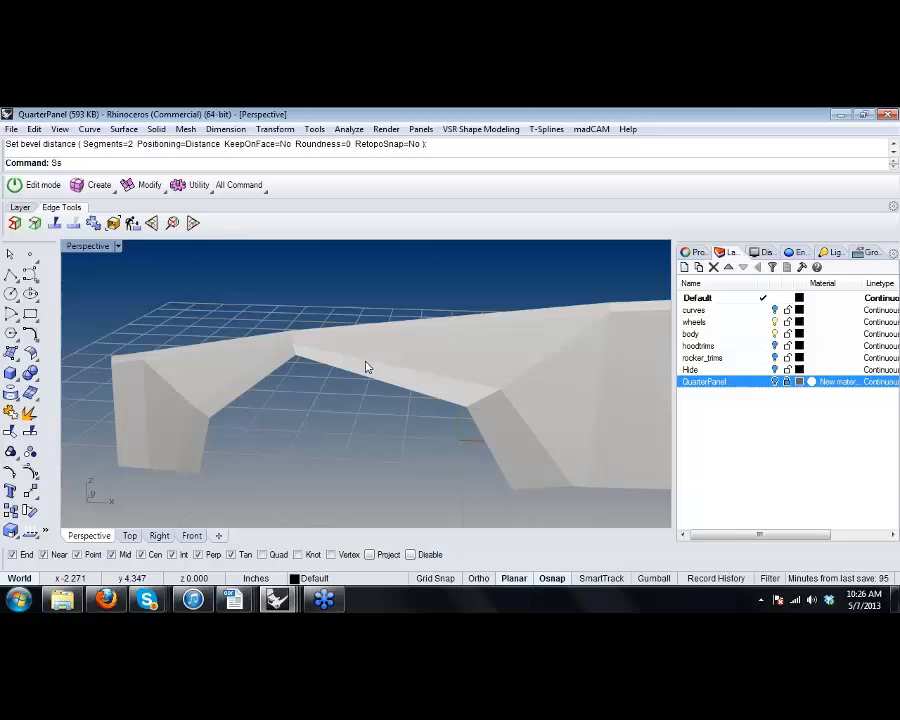
pyautogui.click(36, 185)
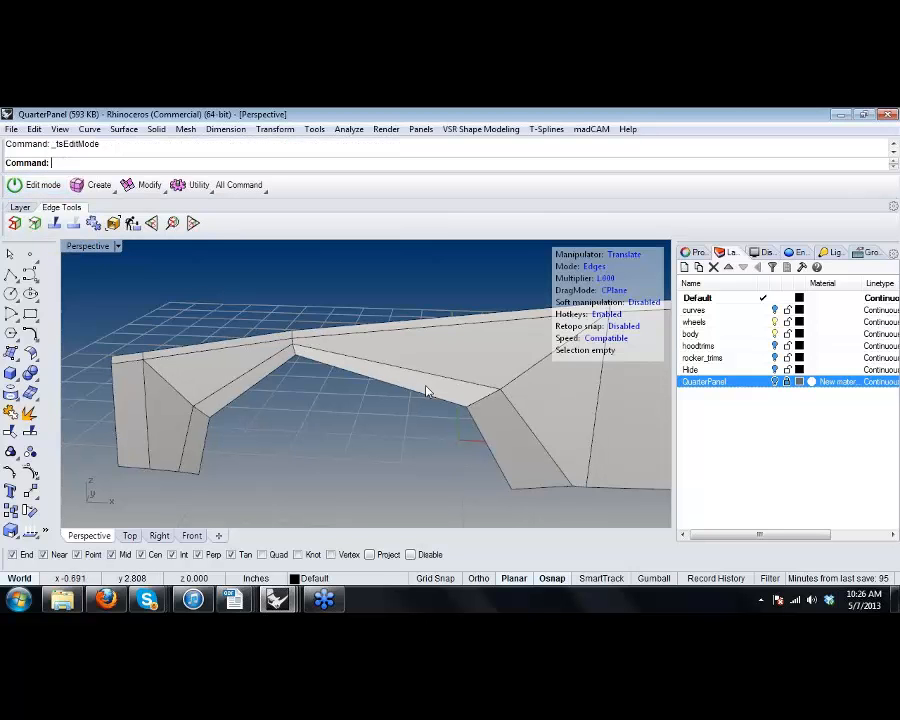
pyautogui.click(432, 378)
pyautogui.doubleClick(434, 383)
pyautogui.moveTo(434, 383); pyautogui.dragTo(262, 381, button='right')
pyautogui.click(268, 398)
# Select the ring of cross edges on the wheel arch band and insert a simple edge loop close to the band's outer loop.
pyautogui.click(472, 473)
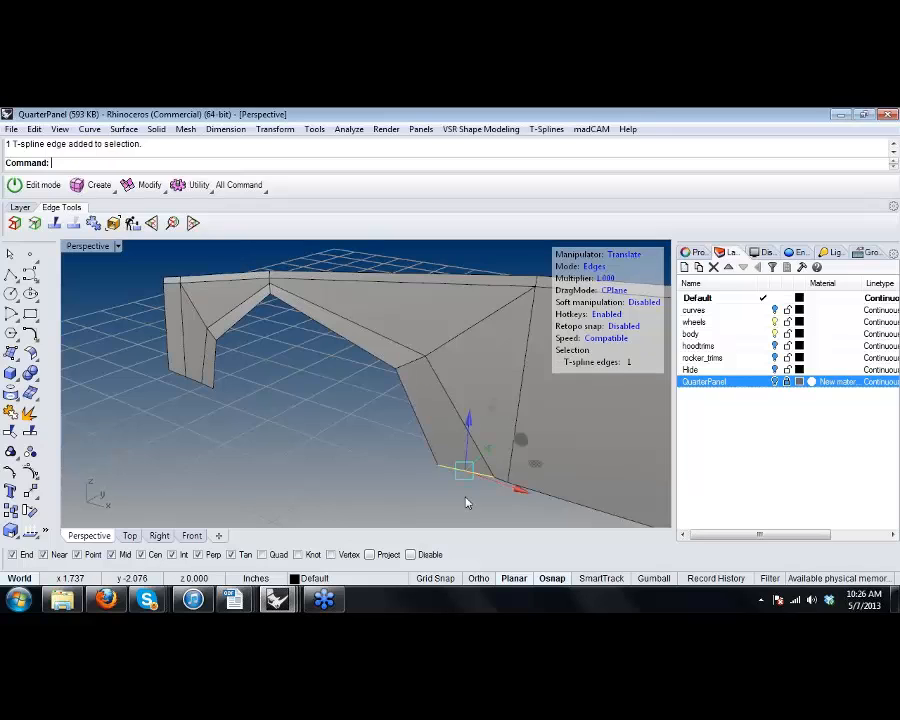
pyautogui.press('i')
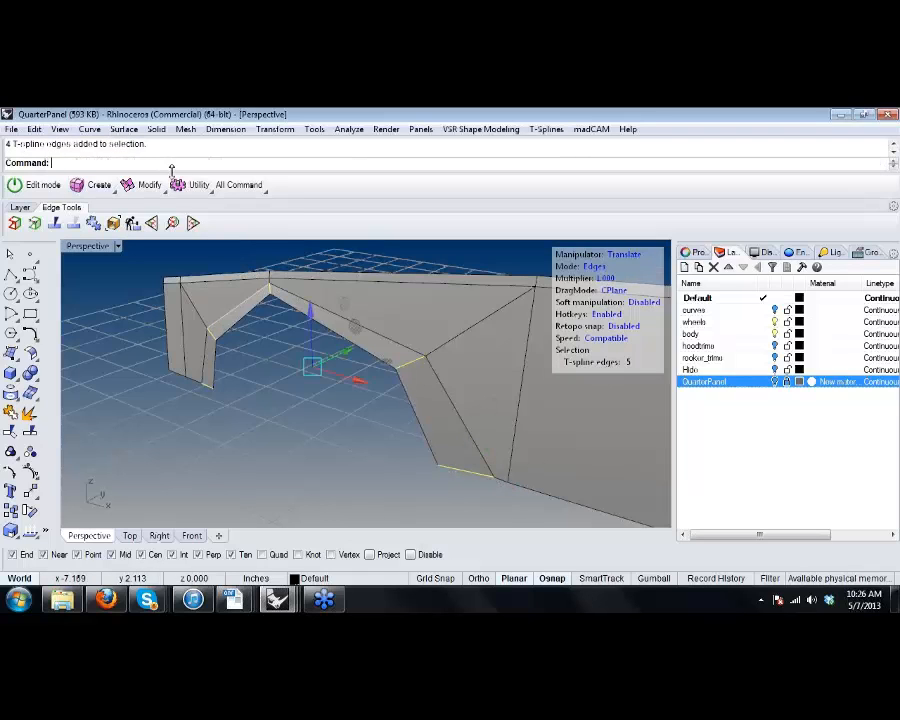
pyautogui.click(137, 191)
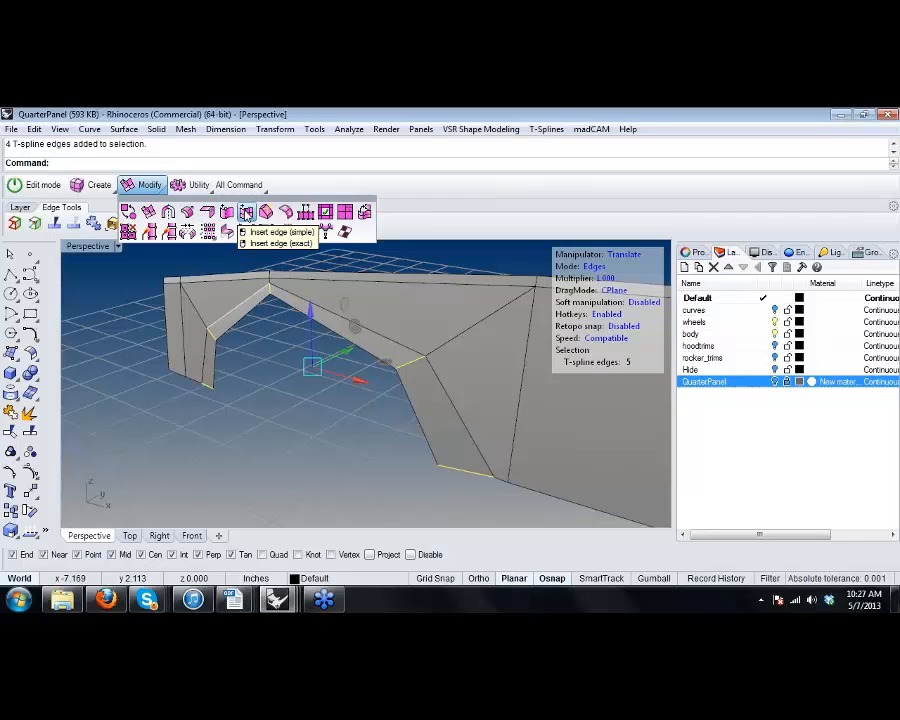
pyautogui.click(247, 216)
pyautogui.scroll(12, 418, 363)
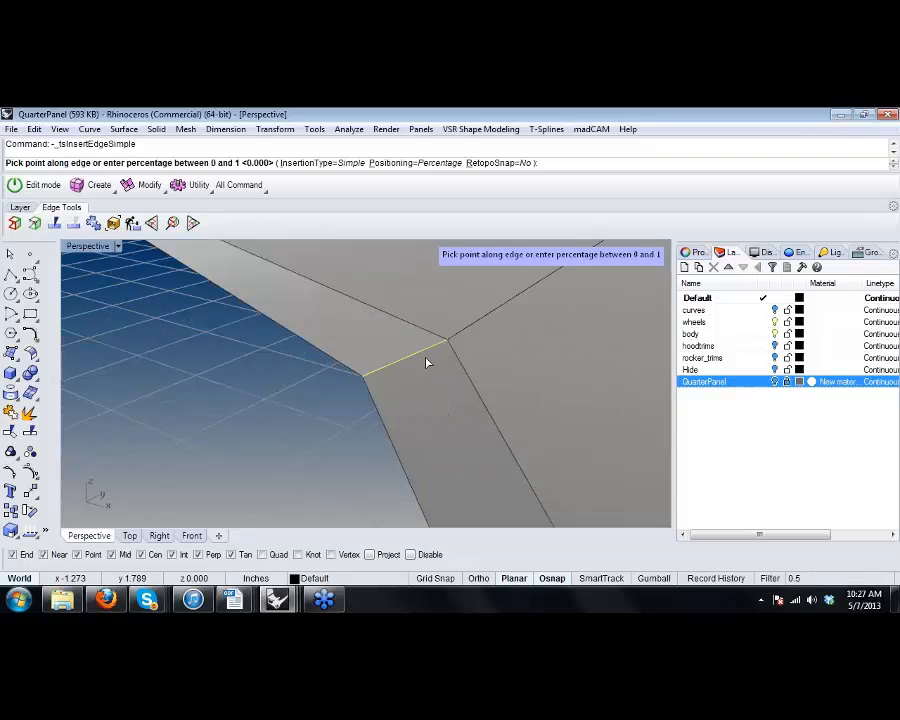
pyautogui.click(448, 341)
pyautogui.scroll(-11, 445, 350)
pyautogui.keyDown('shift'); pyautogui.moveTo(305, 391); pyautogui.dragTo(350, 335, button='right'); pyautogui.keyUp('shift')
# Make the quarter panel T-spline uniform with the new wheel arch edge loop in place.
pyautogui.click(177, 186)
pyautogui.click(183, 210)
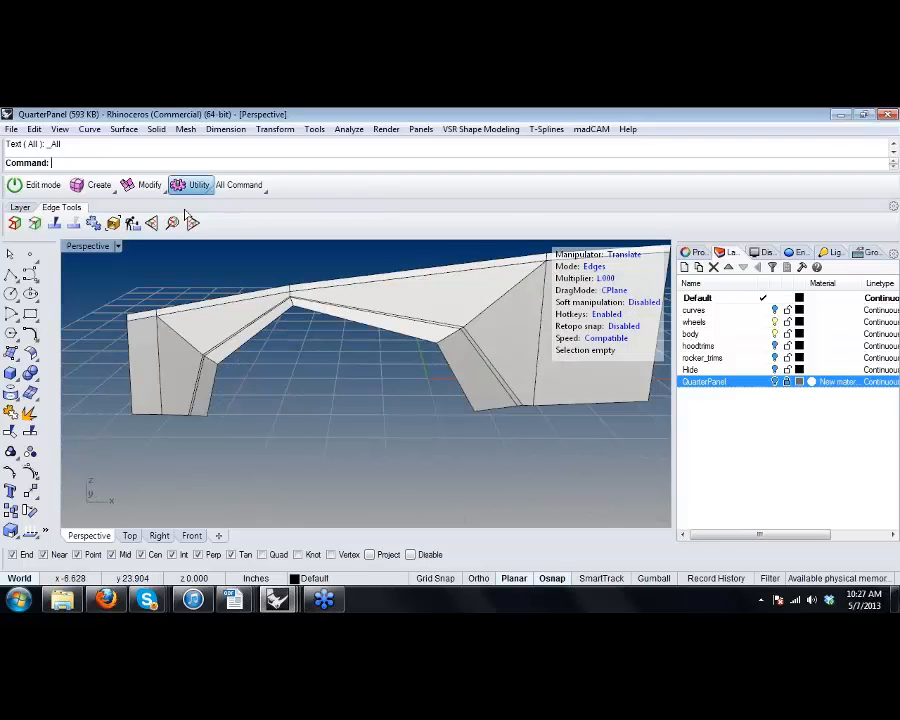
pyautogui.click(268, 312)
pyautogui.rightClick(262, 336)
# Examine the wheel arch edge loops in box and smooth display, viewing the flare up close.
pyautogui.keyDown('shift'); pyautogui.moveTo(235, 429); pyautogui.dragTo(270, 455, button='right'); pyautogui.keyUp('shift')
pyautogui.doubleClick(324, 309)
pyautogui.moveTo(117, 372); pyautogui.dragTo(356, 362, button='right')
pyautogui.scroll(4, 342, 356)
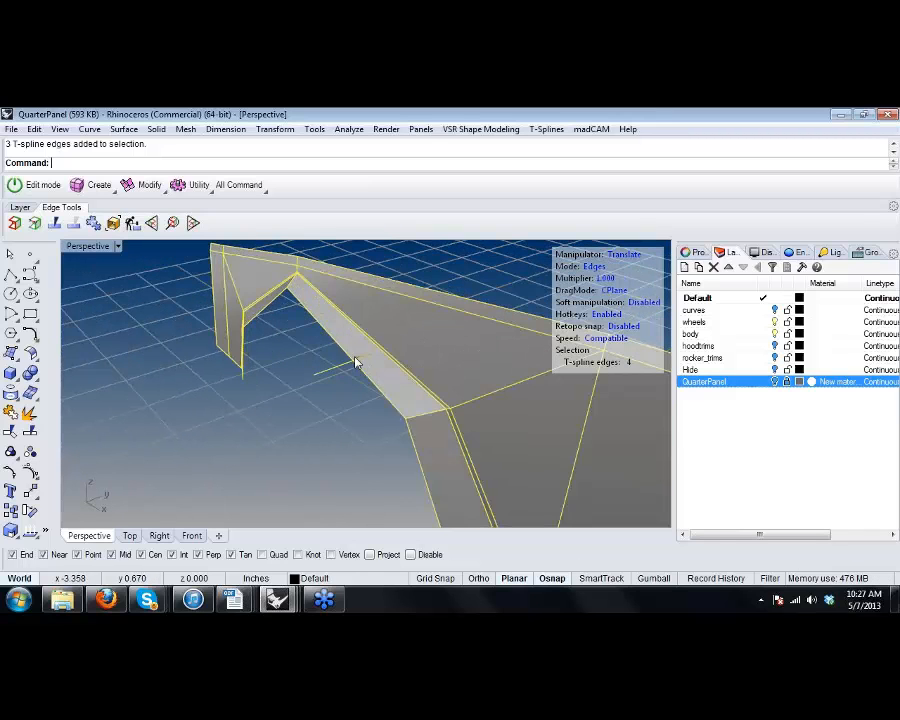
pyautogui.press('b')
pyautogui.press('Escape')
pyautogui.moveTo(261, 418); pyautogui.dragTo(207, 361, button='right')
pyautogui.scroll(6, 374, 383)
pyautogui.moveTo(374, 383); pyautogui.dragTo(295, 398, button='right')
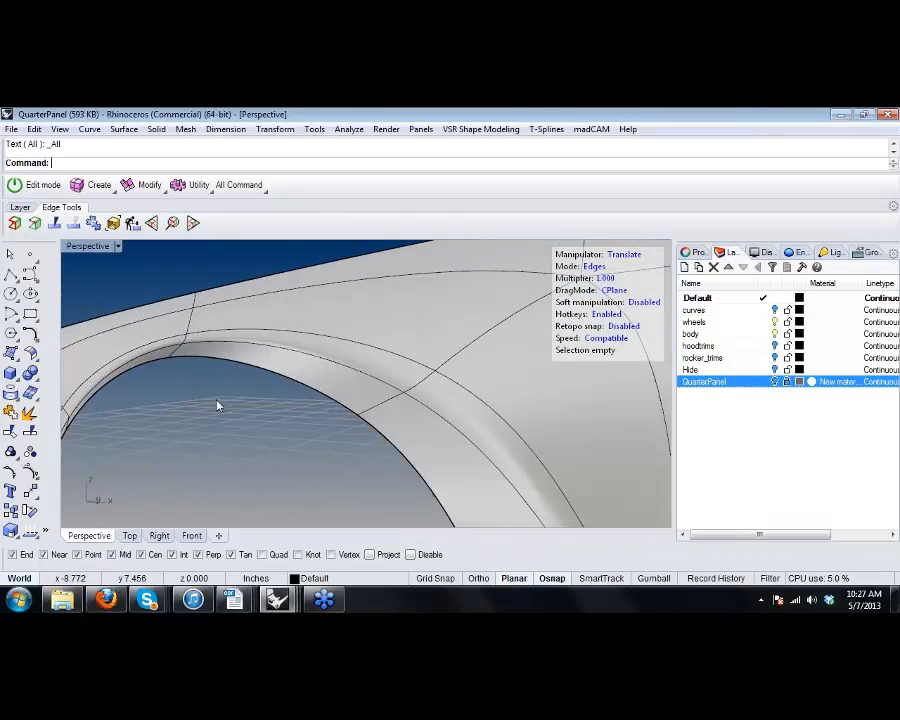
pyautogui.scroll(-5, 237, 388)
pyautogui.keyDown('shift'); pyautogui.moveTo(228, 390); pyautogui.dragTo(408, 475, button='right'); pyautogui.keyUp('shift')
# In box display, select the short cross edges of the narrow wheel arch strip and insert another simple edge loop along it.
pyautogui.press('b')
pyautogui.scroll(3, 407, 476)
pyautogui.click(486, 508)
pyautogui.keyDown('shift'); pyautogui.doubleClick(370, 476); pyautogui.keyUp('shift')
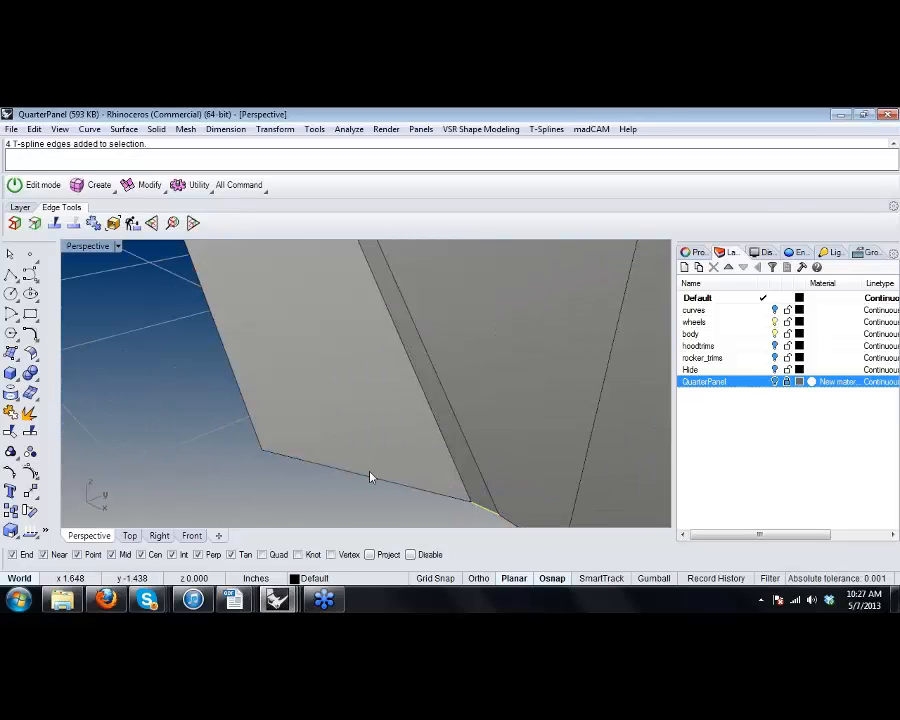
pyautogui.click(142, 185)
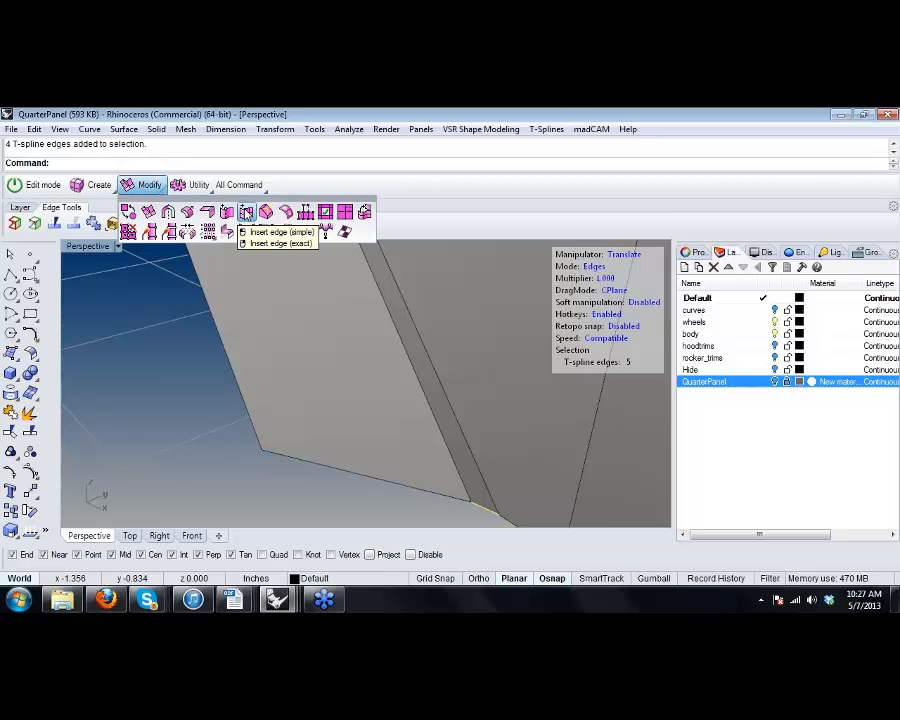
pyautogui.click(246, 213)
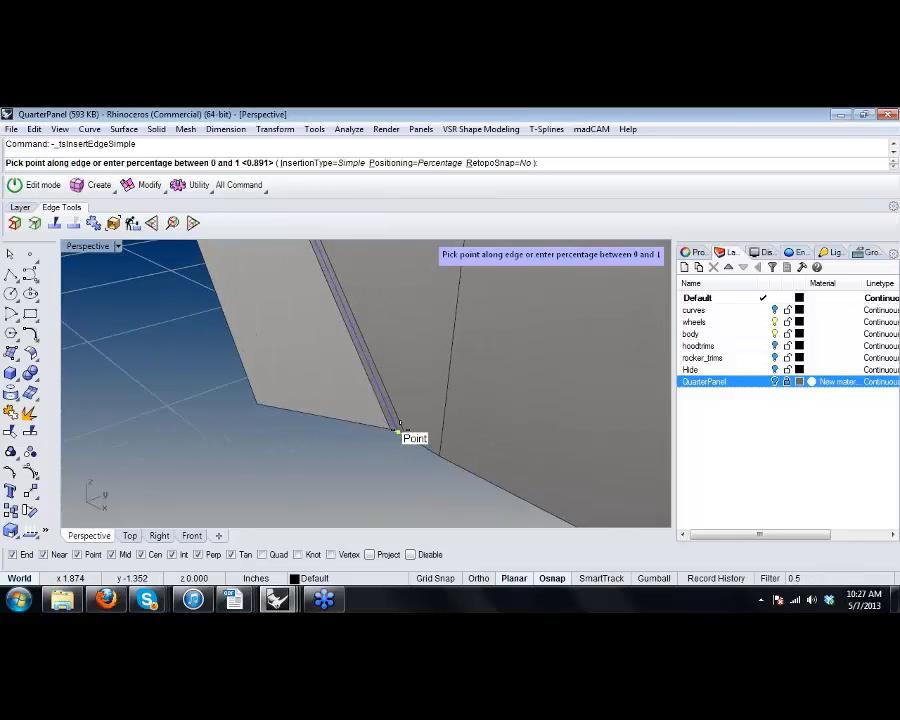
pyautogui.scroll(2, 401, 444)
pyautogui.click(401, 444)
pyautogui.scroll(-5, 398, 455)
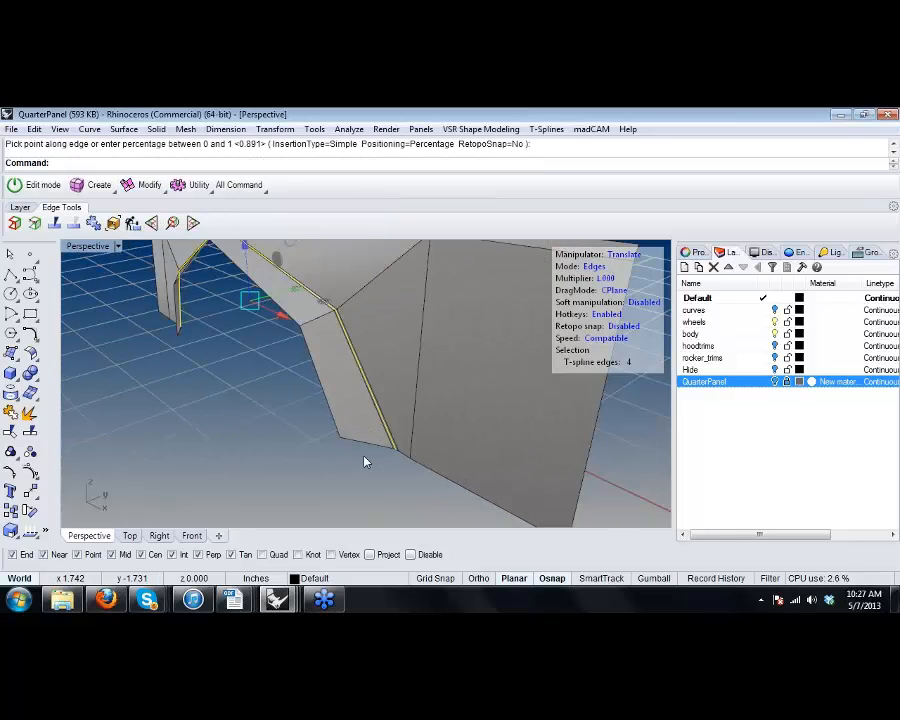
# Examine the tightened wheel arch flare in smooth, rendered display.
pyautogui.scroll(-4, 263, 459)
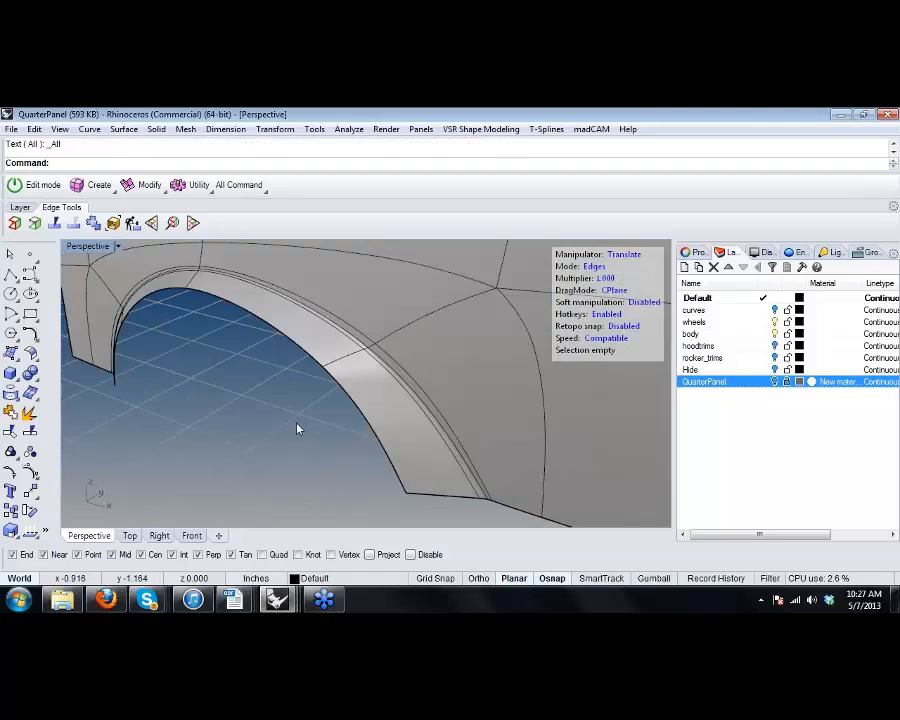
pyautogui.moveTo(270, 383)
pyautogui.mouseDown(button='right')
pyautogui.moveTo(390, 410)
pyautogui.moveTo(482, 392)
pyautogui.moveTo(289, 408)
pyautogui.moveTo(386, 420)
pyautogui.moveTo(235, 436)
pyautogui.mouseUp(button='right')
pyautogui.scroll(4, 288, 412)
pyautogui.hotkey('ctrl', 'alt', 'r')
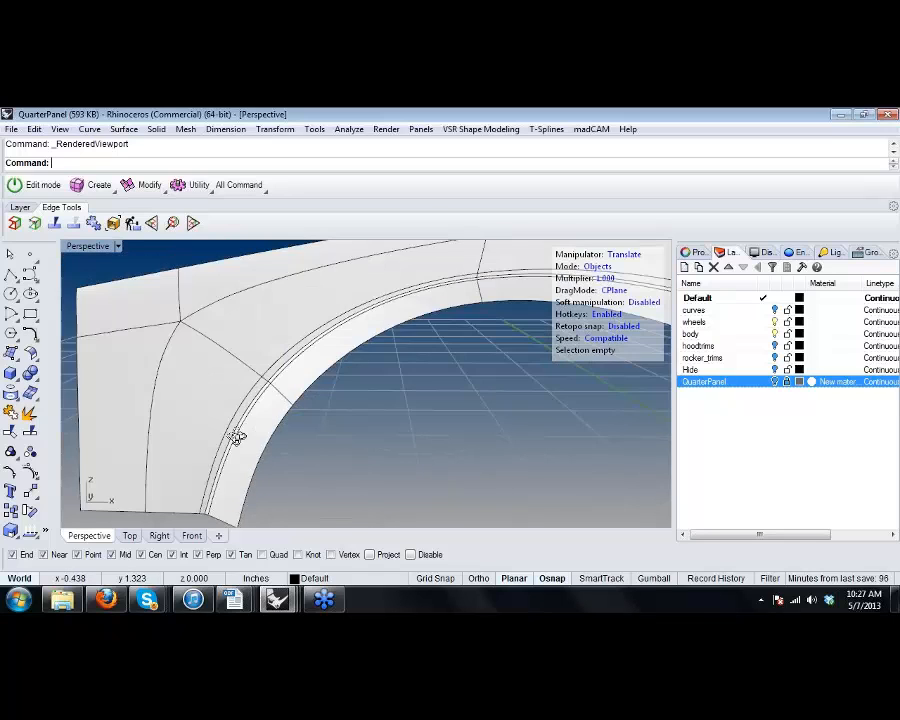
pyautogui.scroll(-3, 235, 436)
pyautogui.keyDown('shift'); pyautogui.moveTo(302, 445); pyautogui.dragTo(300, 400, button='right'); pyautogui.keyUp('shift')
# Make the T-spline panel uniform again after the second edge insertion.
pyautogui.click(186, 191)
pyautogui.click(177, 205)
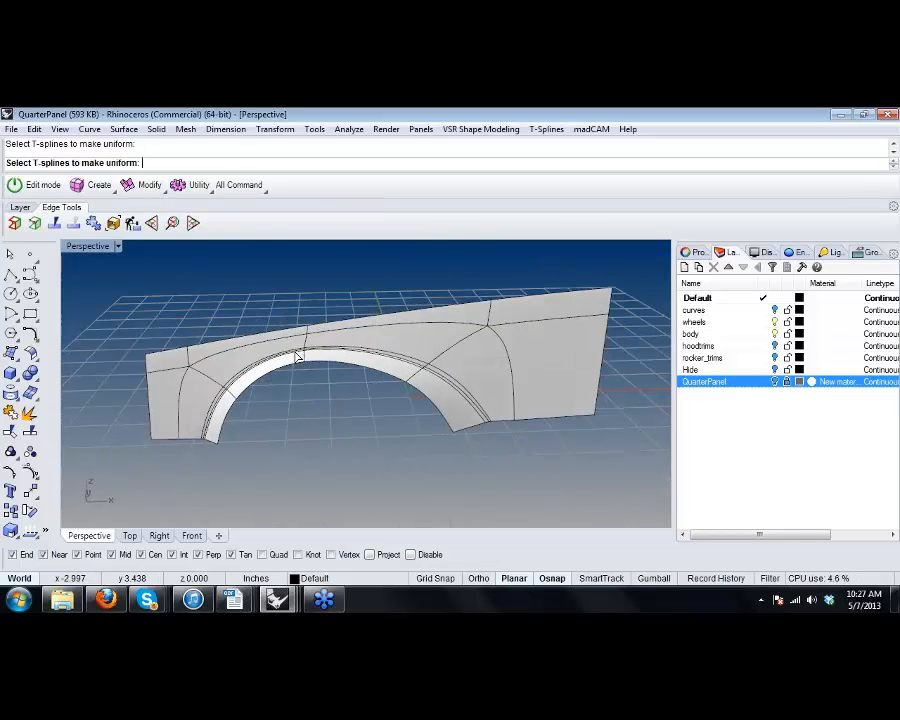
pyautogui.click(297, 356)
pyautogui.press('Return')
# Show and unlock the QuarterPanel layer to compare its mesh with the T-spline surface around the wheel arch.
pyautogui.moveTo(305, 422); pyautogui.dragTo(460, 438, button='right')
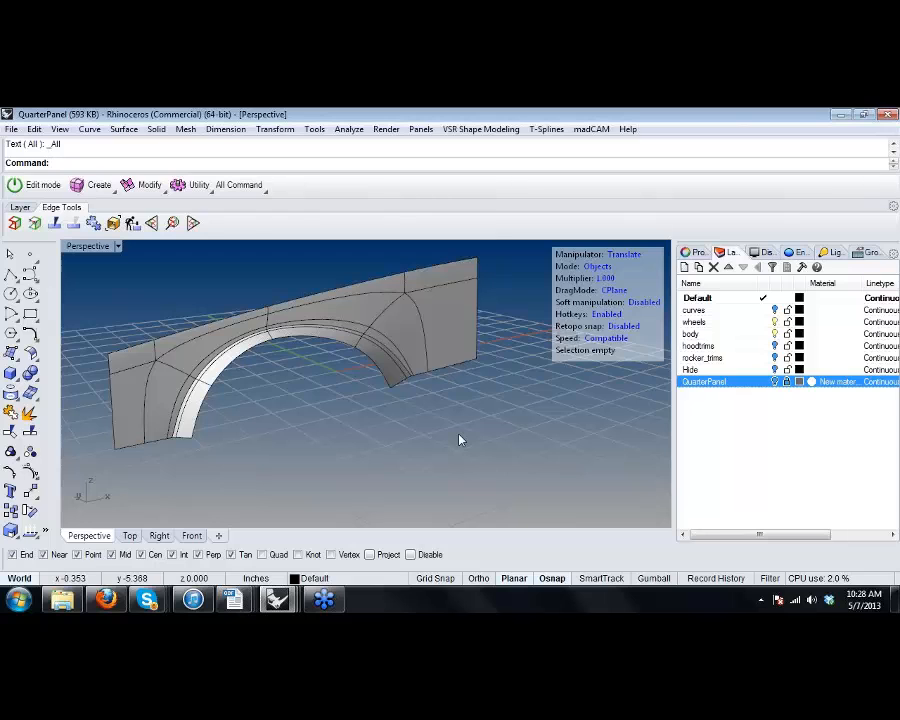
pyautogui.moveTo(445, 433); pyautogui.dragTo(380, 440, button='right')
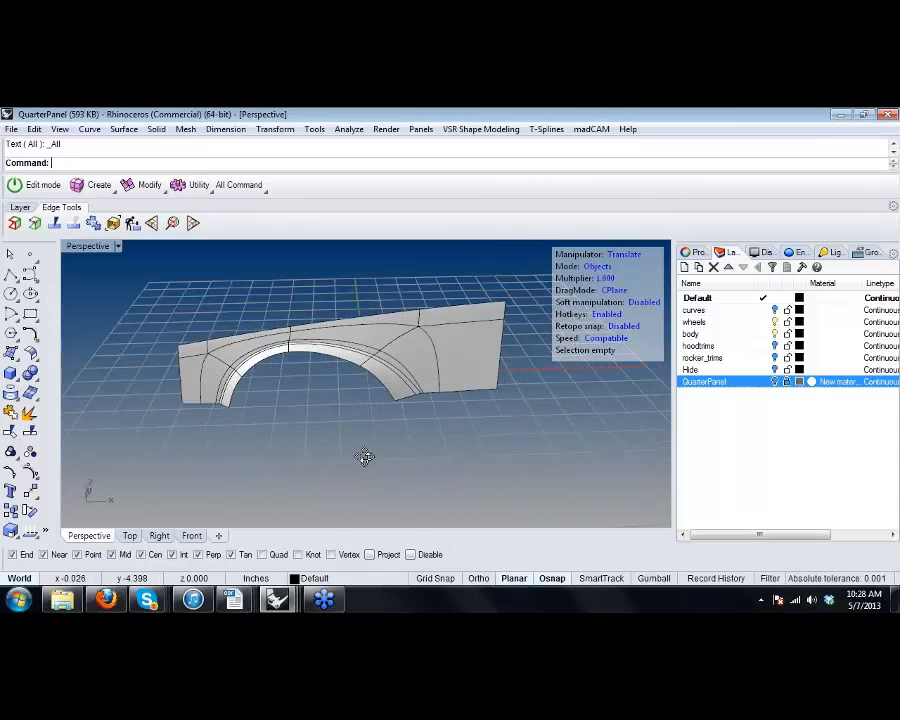
pyautogui.scroll(6, 408, 396)
pyautogui.scroll(-6, 372, 428)
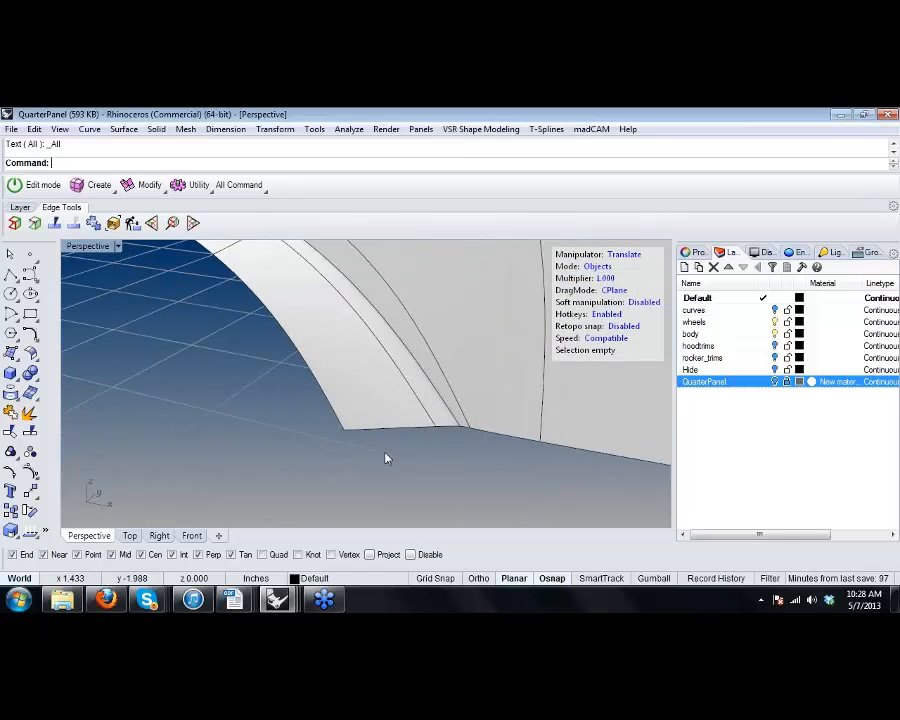
pyautogui.moveTo(388, 456); pyautogui.dragTo(476, 402, button='right')
pyautogui.click(774, 382)
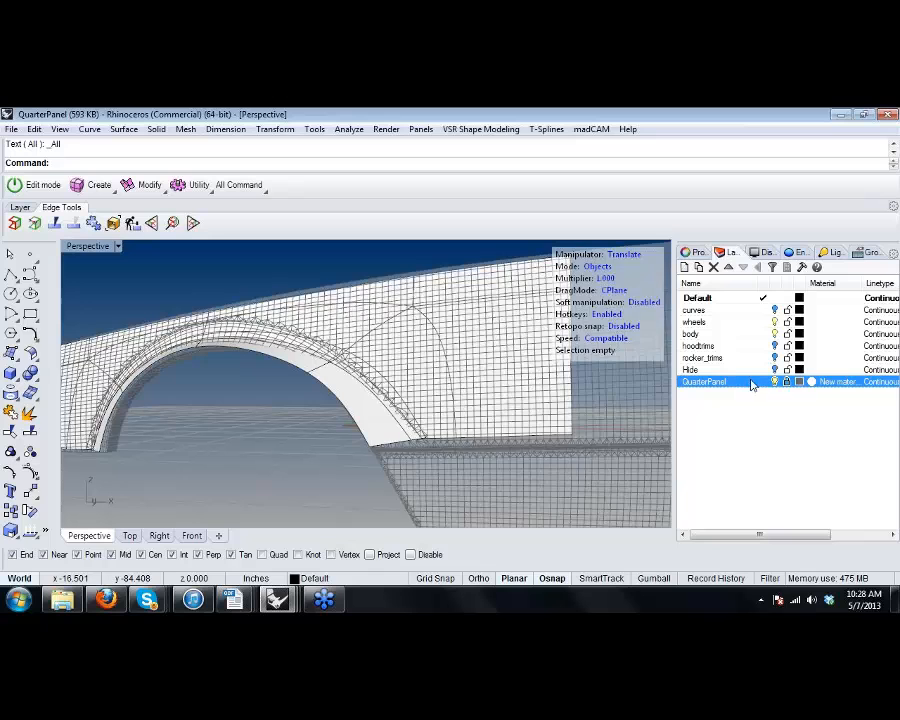
pyautogui.keyDown('shift'); pyautogui.moveTo(293, 374); pyautogui.dragTo(328, 376, button='right'); pyautogui.keyUp('shift')
pyautogui.scroll(-2, 385, 404)
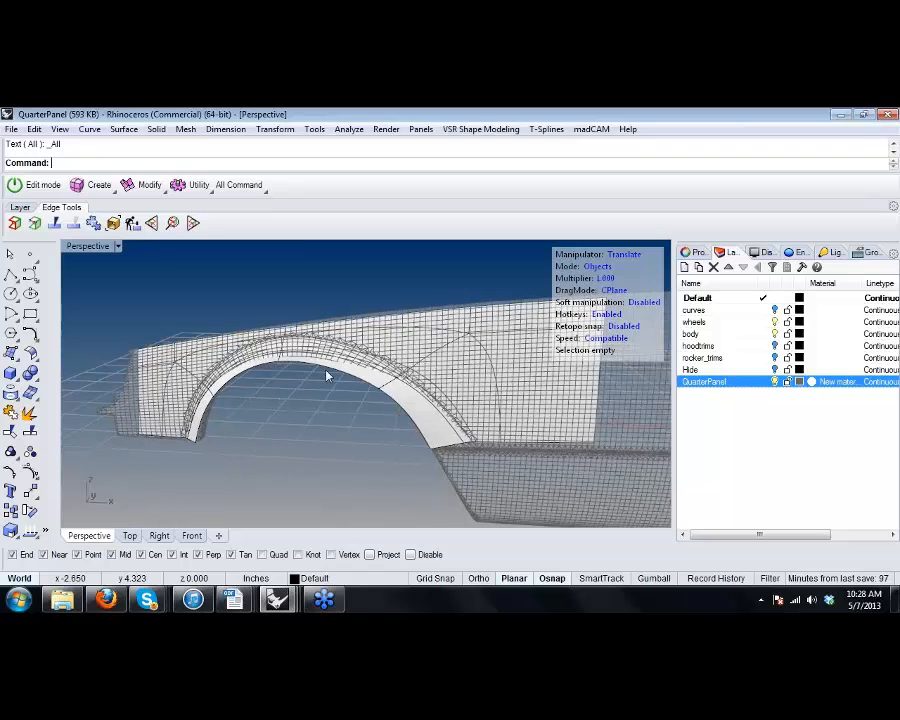
# Select the T-spline quarter panel surface and hide it, leaving the mesh exposed.
pyautogui.click(358, 385)
pyautogui.click(362, 422)
pyautogui.middleClick(356, 419)
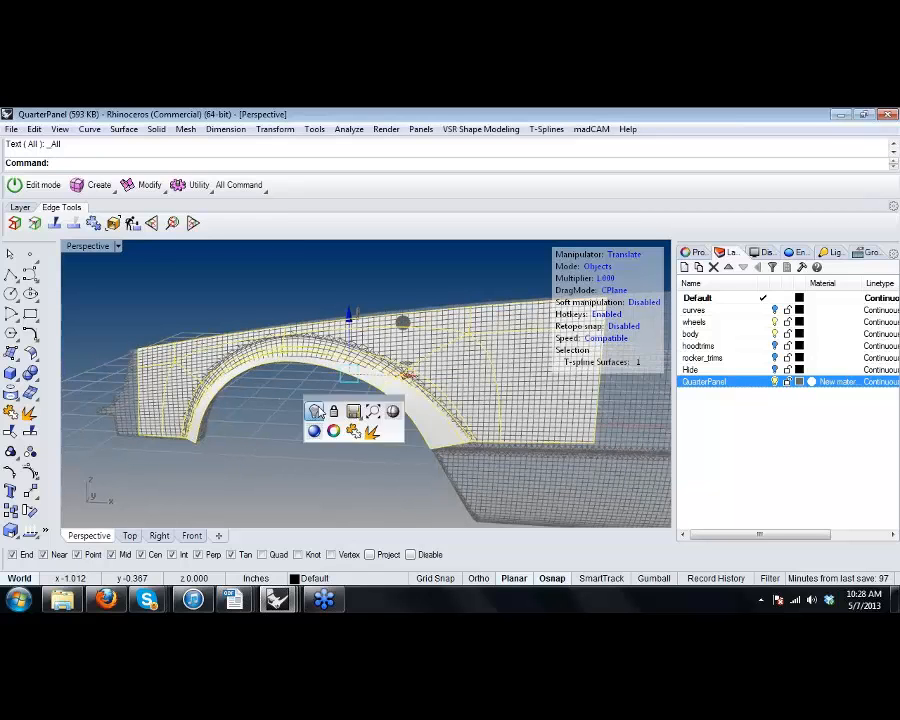
pyautogui.click(315, 410)
# Enable the Vertex object snap while starting an interpolated curve on the exposed quarter panel mesh.
pyautogui.moveTo(297, 414); pyautogui.dragTo(154, 358, button='right')
pyautogui.click(30, 281)
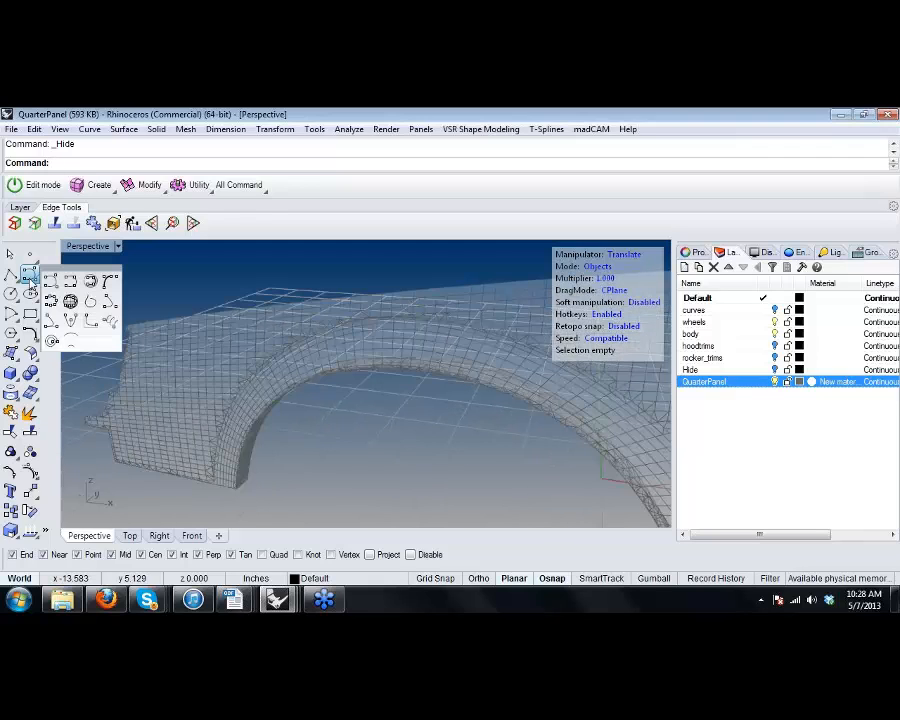
pyautogui.click(70, 281)
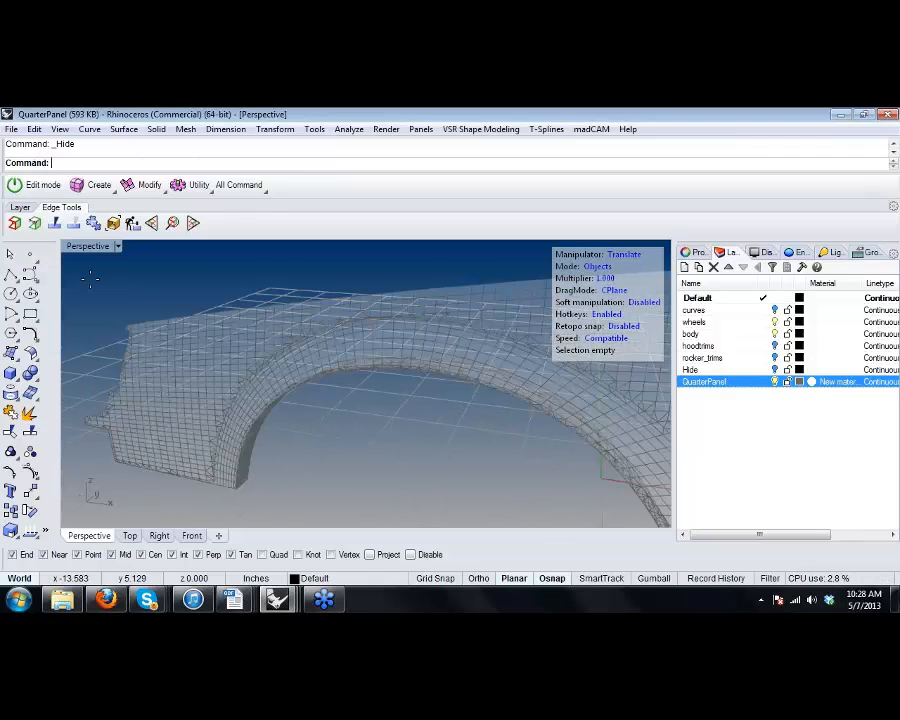
pyautogui.click(339, 556)
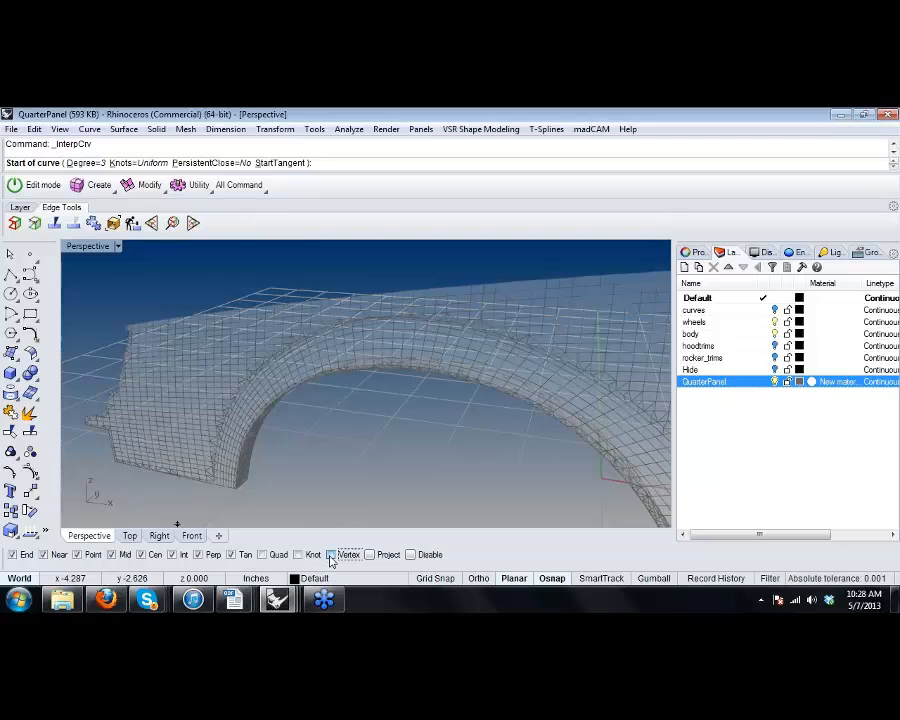
# Sketch the interpolated curve through mesh vertices along the quarter panel's upper edge, running past the end of the T-spline panel.
pyautogui.click(140, 322)
pyautogui.click(381, 293)
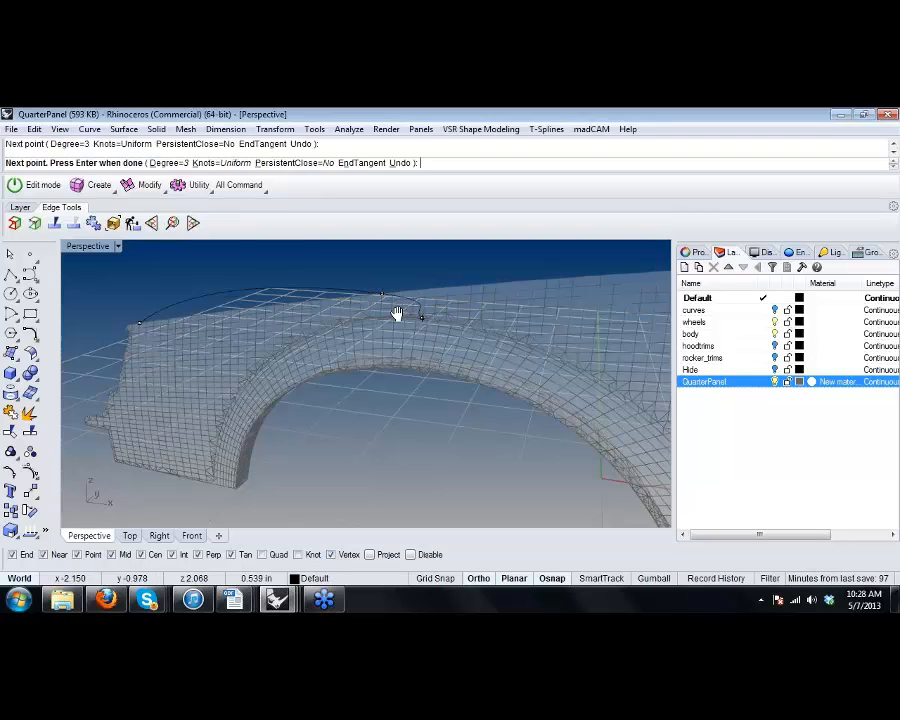
pyautogui.moveTo(397, 313); pyautogui.dragTo(346, 368, button='right')
pyautogui.click(360, 366)
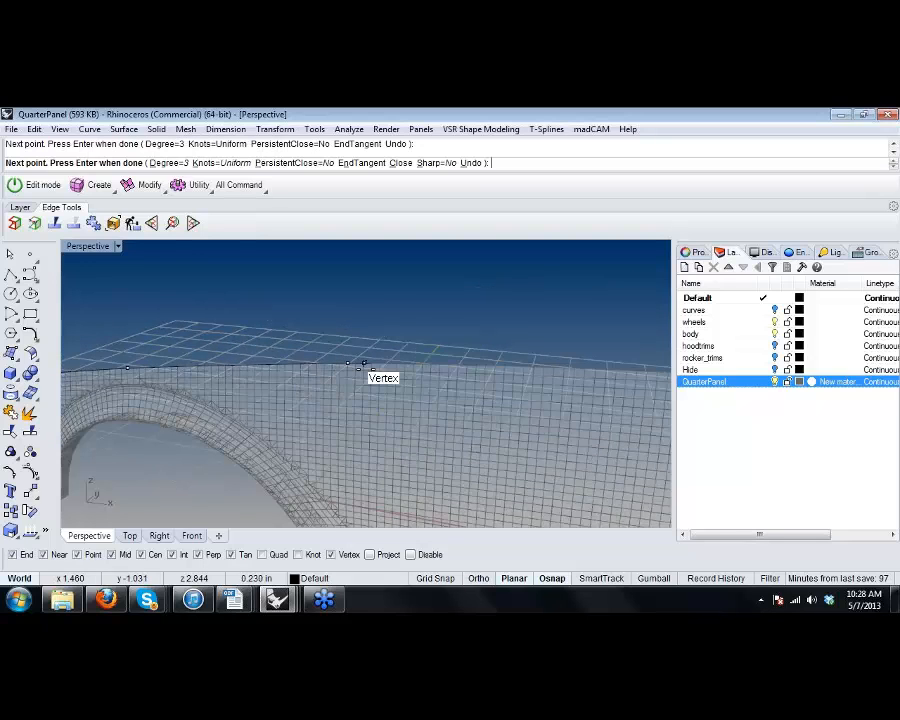
pyautogui.scroll(-3, 436, 367)
pyautogui.click(494, 368)
pyautogui.keyDown('shift'); pyautogui.moveTo(526, 370); pyautogui.dragTo(302, 390, button='right'); pyautogui.keyUp('shift')
pyautogui.press('Return')
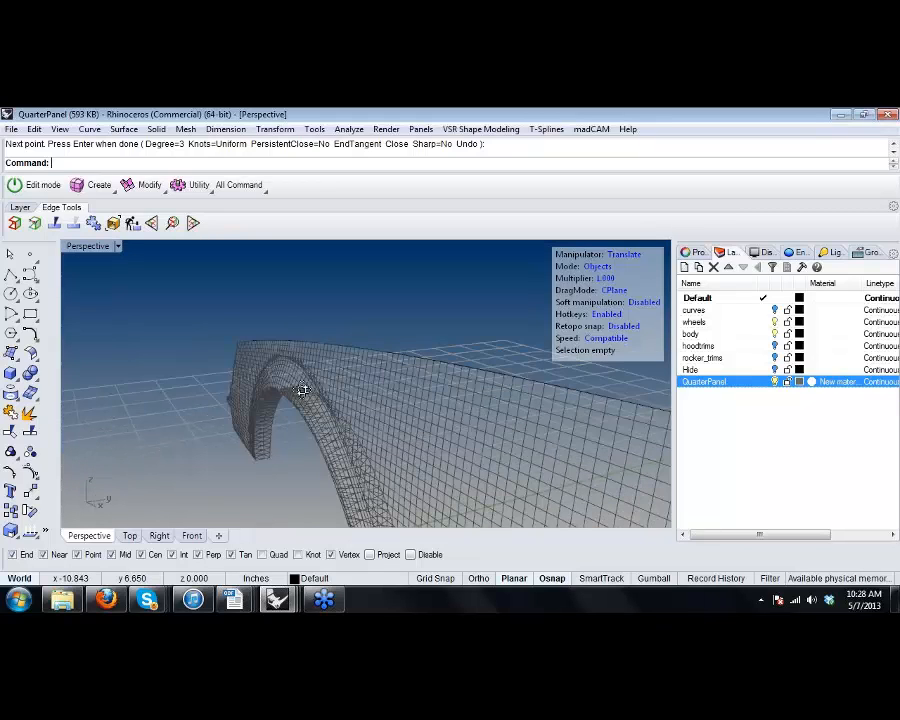
# Show the hidden T-spline quarter panel surface over the mesh again.
pyautogui.middleClick(260, 410)
pyautogui.click(222, 405)
pyautogui.click(242, 431)
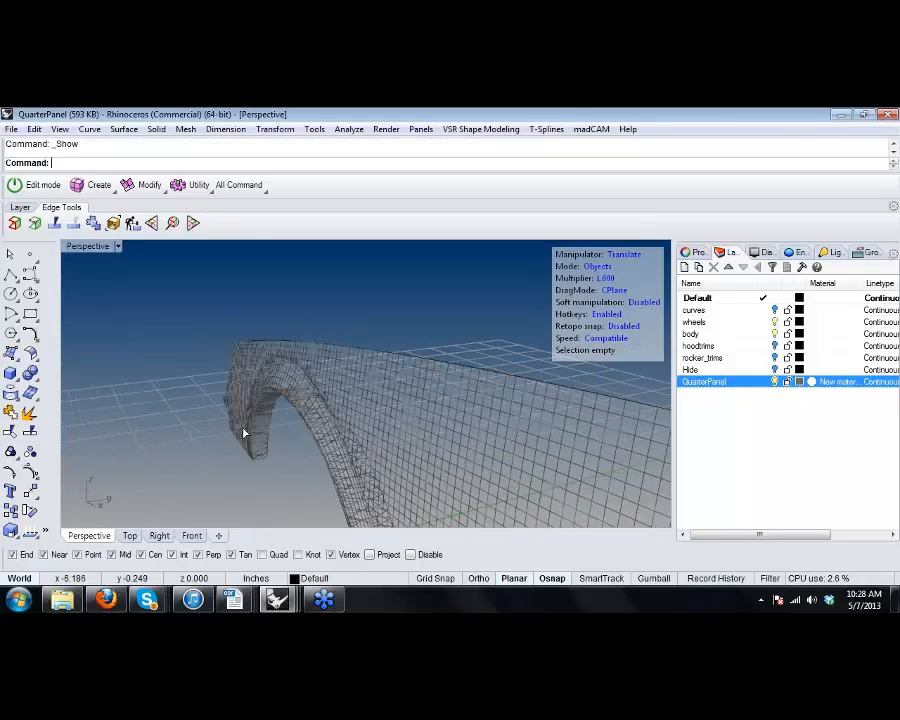
pyautogui.scroll(6, 245, 425)
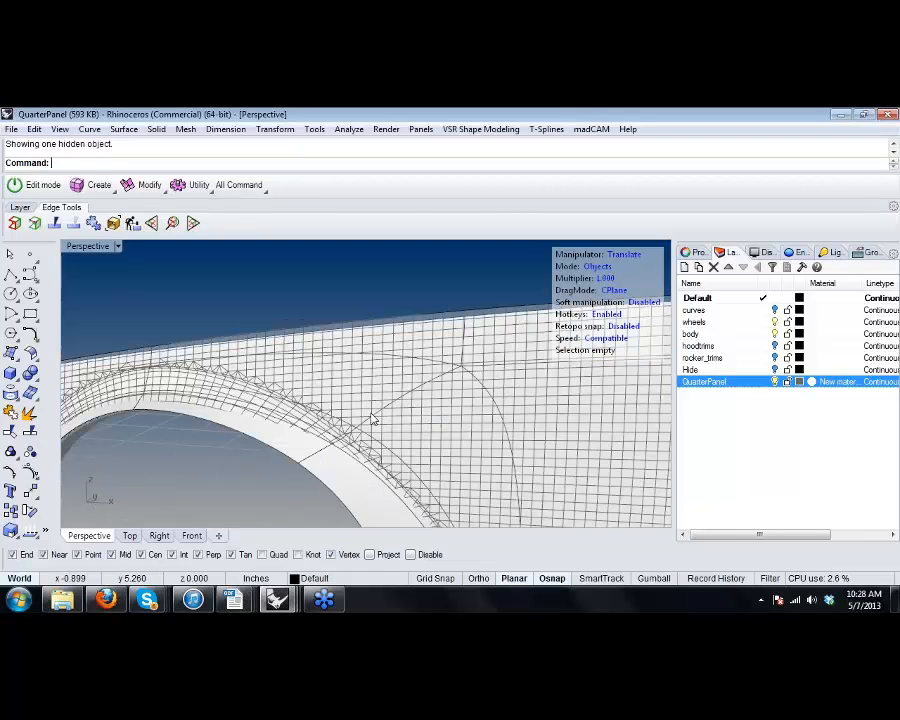
pyautogui.scroll(-6, 372, 420)
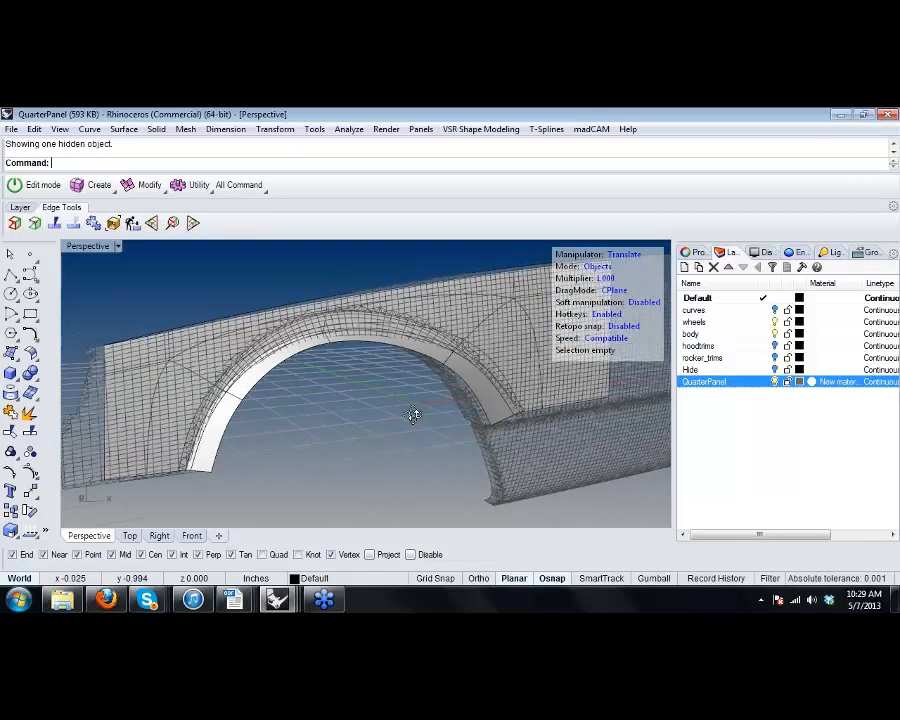
# Switch to T-spline edge selection and pick the panel's upper border edge.
pyautogui.scroll(5, 139, 382)
pyautogui.keyDown('shift'); pyautogui.moveTo(139, 382); pyautogui.dragTo(279, 338, button='right'); pyautogui.keyUp('shift')
pyautogui.press('s')
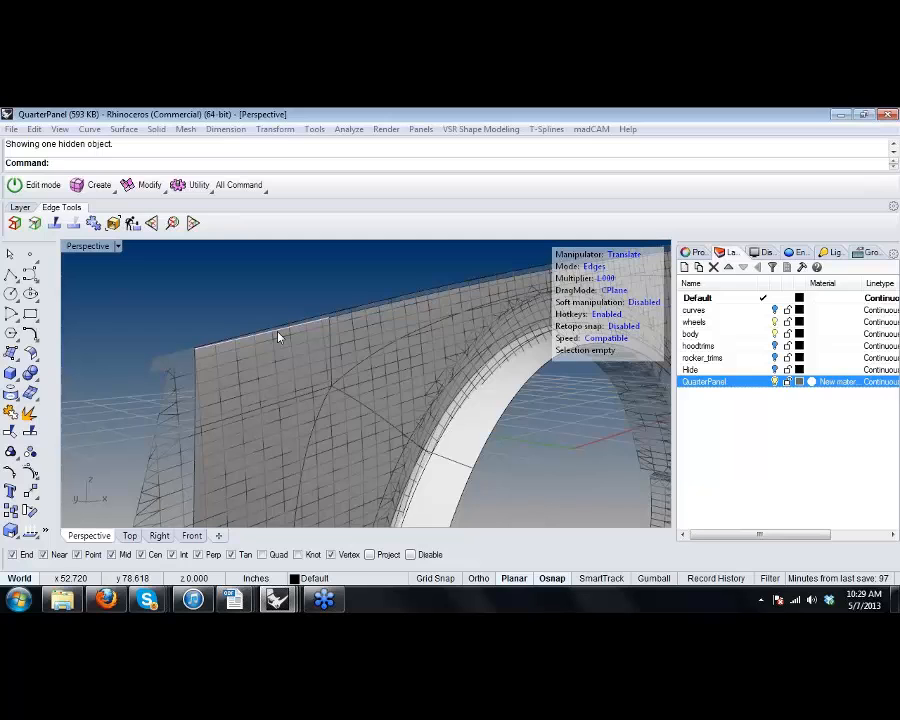
pyautogui.click(279, 338)
pyautogui.moveTo(347, 355); pyautogui.dragTo(485, 370, button='right')
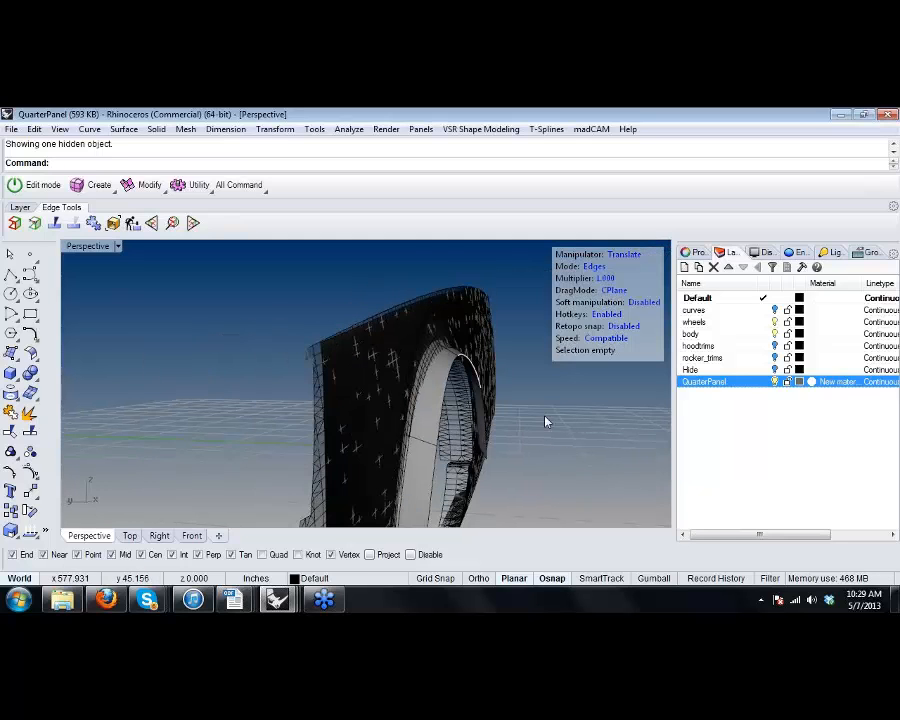
pyautogui.moveTo(546, 421); pyautogui.dragTo(209, 362, button='right')
# Try to match the T-spline panel's upper border edges to the sketched curve with tsMatch.
pyautogui.write('tsMatch')
pyautogui.press('Return')
pyautogui.scroll(-4, 273, 335)
pyautogui.scroll(4, 296, 326)
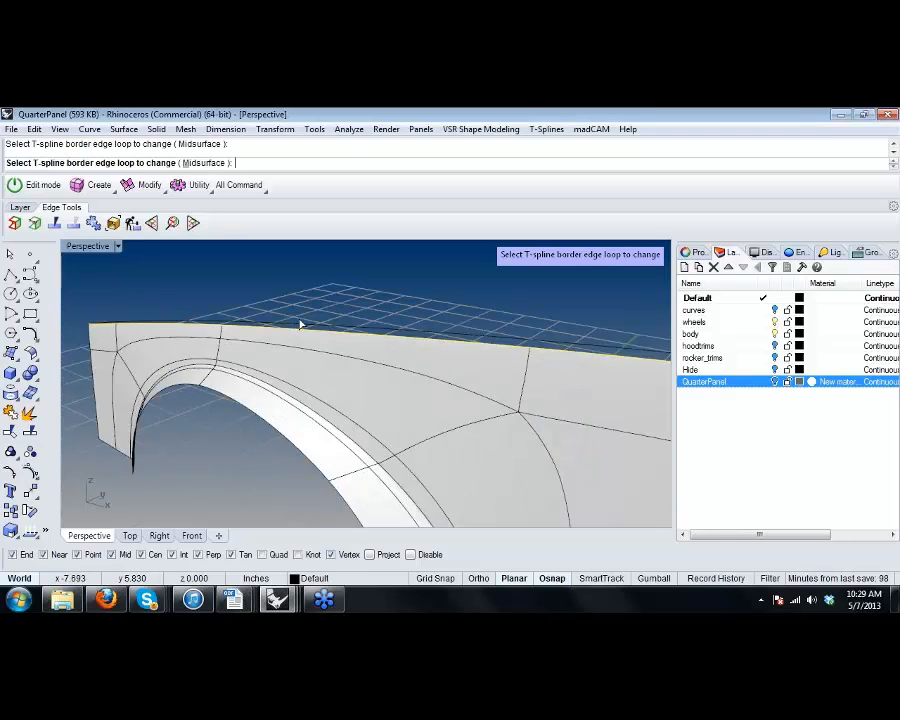
pyautogui.rightClick(300, 323)
pyautogui.click(305, 328)
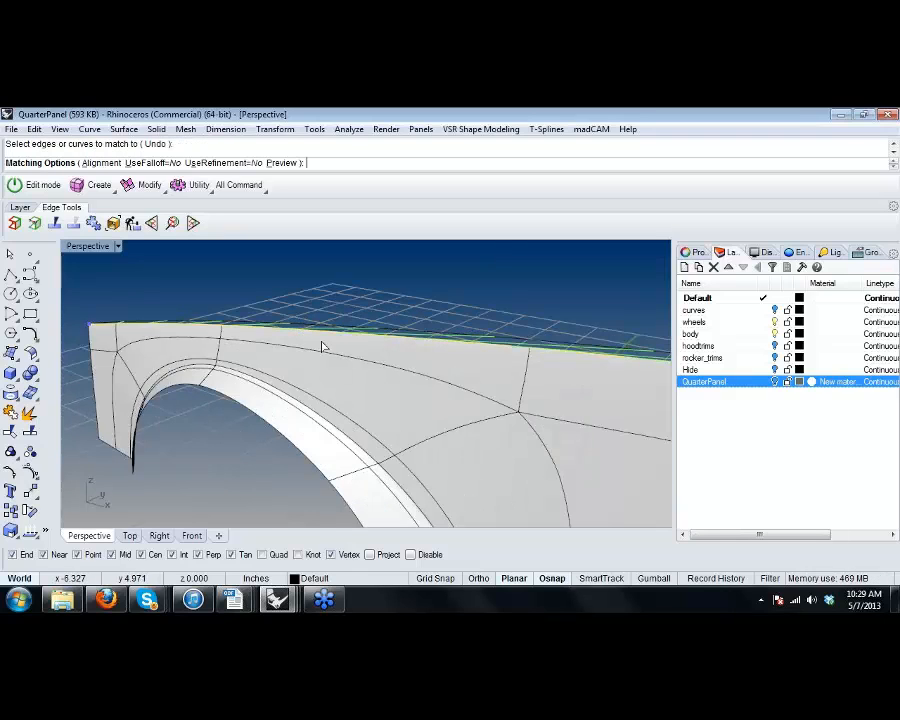
pyautogui.moveTo(337, 358); pyautogui.dragTo(384, 344, button='right')
pyautogui.scroll(-2, 335, 368)
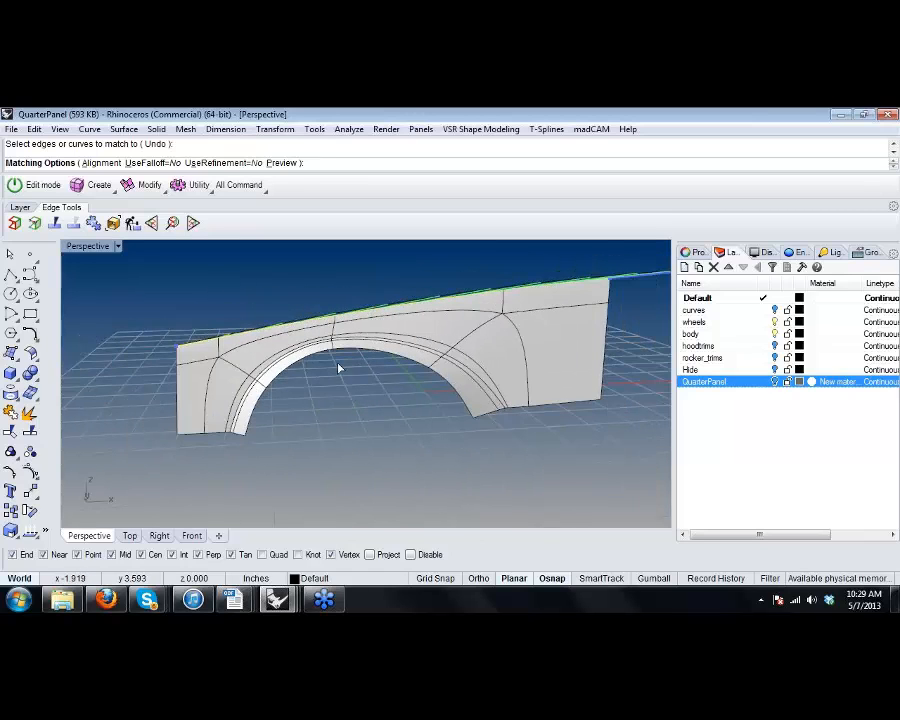
pyautogui.moveTo(335, 368); pyautogui.dragTo(416, 362, button='right')
pyautogui.scroll(6, 416, 362)
pyautogui.rightClick(410, 405)
# Examine the panel's upper rear corner and compare where the border edge and the curve end.
pyautogui.scroll(7, 405, 370)
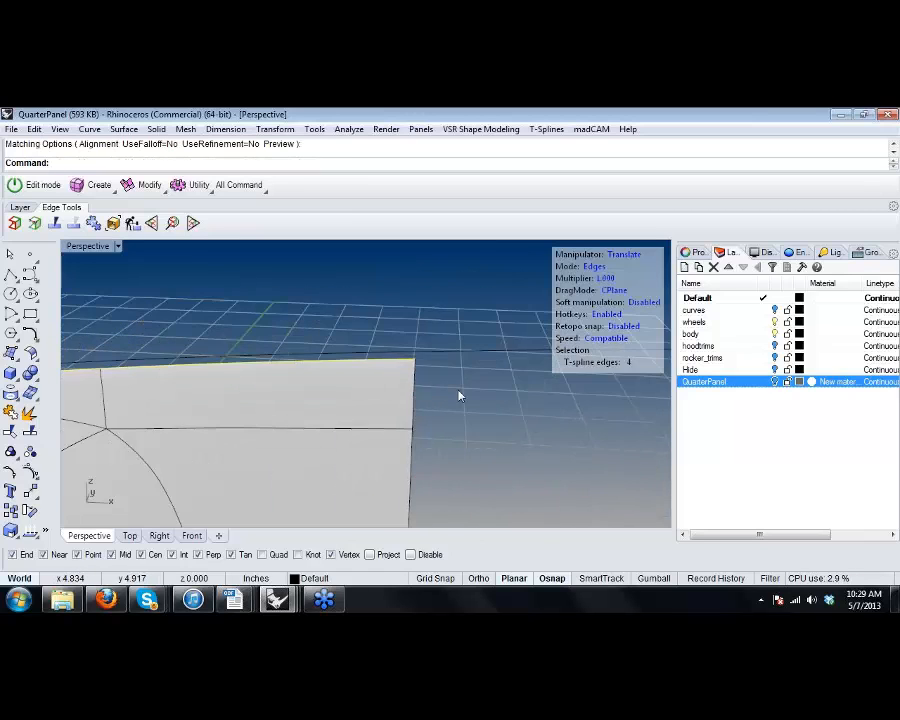
pyautogui.keyDown('shift'); pyautogui.moveTo(460, 396); pyautogui.dragTo(474, 378, button='right'); pyautogui.keyUp('shift')
pyautogui.click(379, 405)
pyautogui.scroll(-2, 379, 405)
pyautogui.scroll(7, 403, 377)
pyautogui.scroll(-5, 404, 378)
pyautogui.scroll(3, 445, 368)
pyautogui.click(444, 362)
pyautogui.scroll(1, 424, 369)
pyautogui.press('Escape')
# Delete the overlong curve along the upper edge and show the QuarterPanel layer's mesh.
pyautogui.scroll(-3, 476, 382)
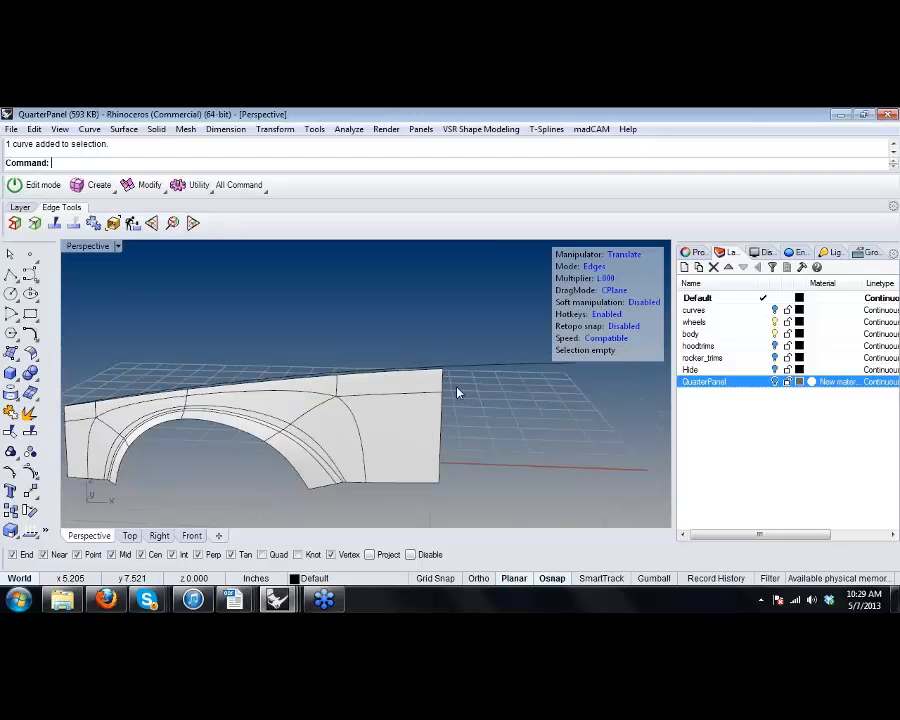
pyautogui.click(478, 368)
pyautogui.press('Delete')
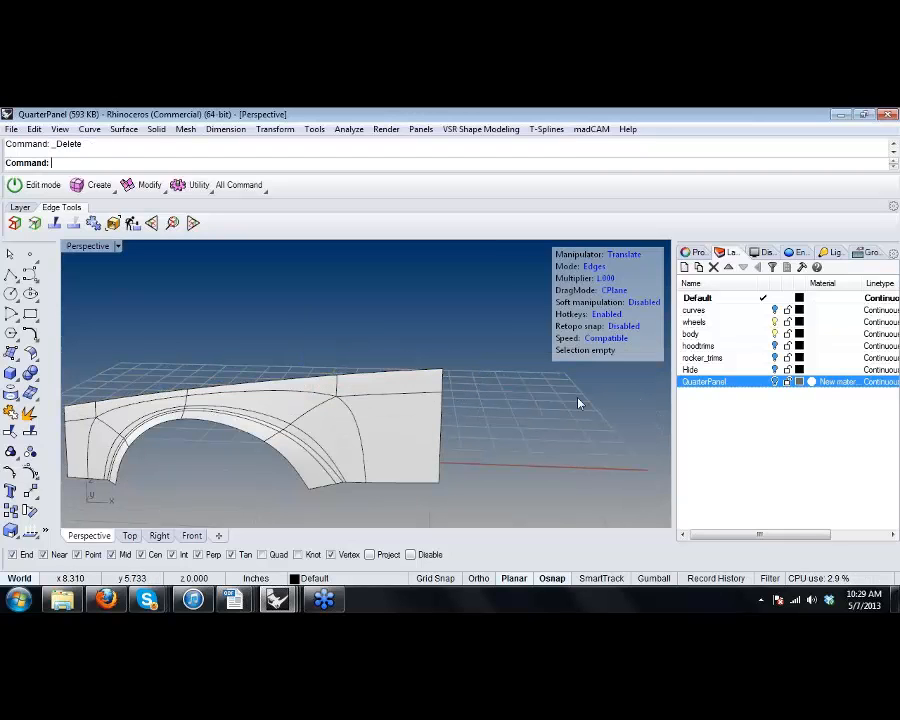
pyautogui.click(775, 382)
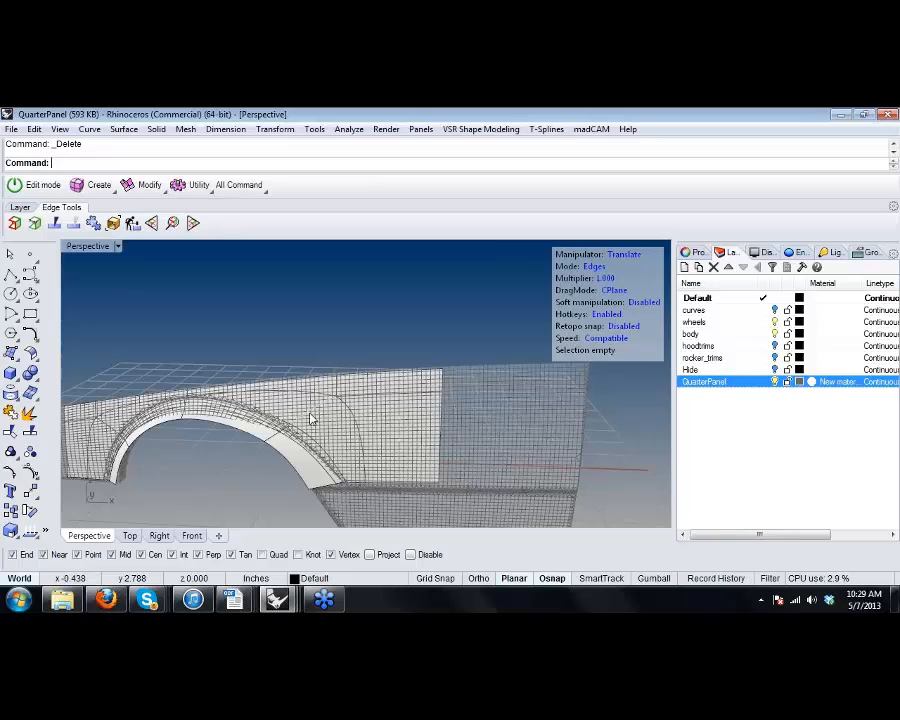
pyautogui.keyDown('shift'); pyautogui.moveTo(311, 418); pyautogui.dragTo(436, 389, button='right'); pyautogui.keyUp('shift')
# Draw an interpolated curve through mesh vertices along the upper edge, from the front corner to the T-spline panel's upper rear corner.
pyautogui.click(30, 277)
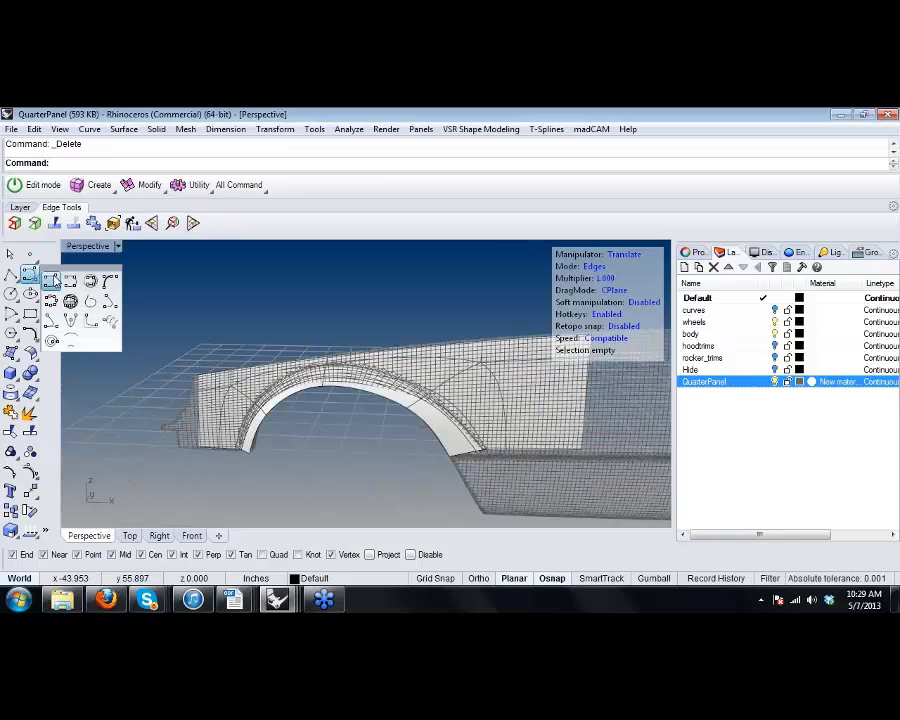
pyautogui.click(70, 281)
pyautogui.scroll(4, 205, 390)
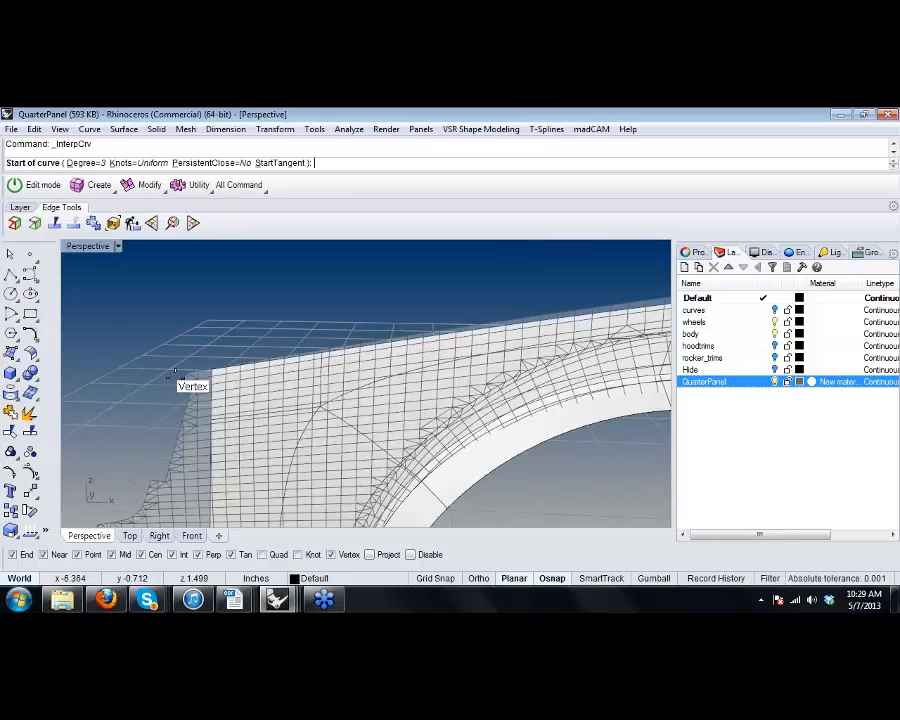
pyautogui.click(194, 372)
pyautogui.keyDown('shift'); pyautogui.moveTo(194, 372); pyautogui.dragTo(0, 424, button='right'); pyautogui.keyUp('shift')
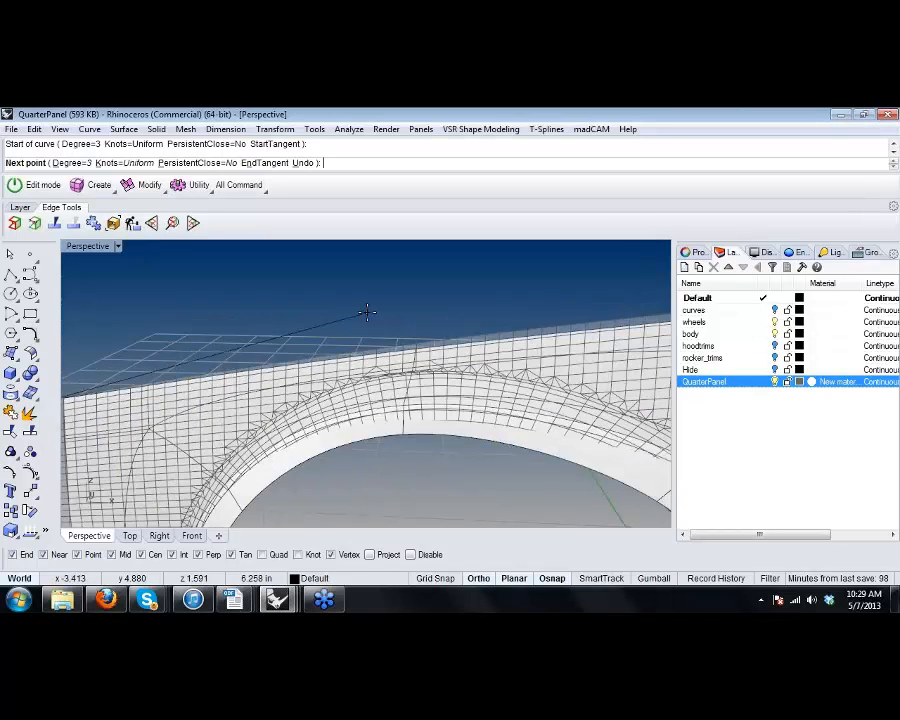
pyautogui.click(446, 337)
pyautogui.scroll(-2, 420, 339)
pyautogui.scroll(-4, 258, 382)
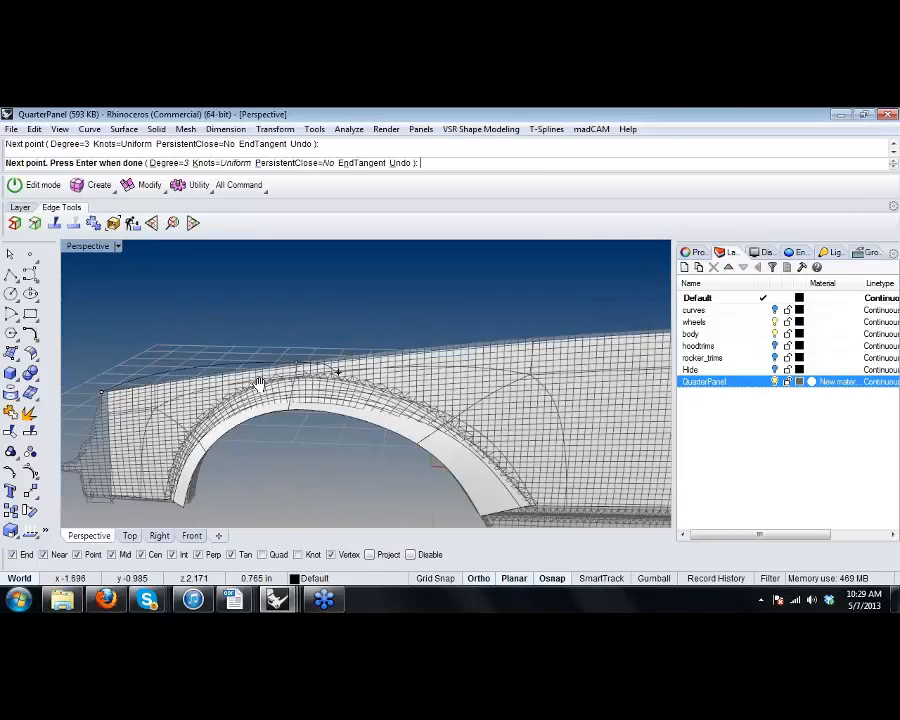
pyautogui.keyDown('shift'); pyautogui.moveTo(258, 382); pyautogui.dragTo(45, 400, button='right'); pyautogui.keyUp('shift')
pyautogui.click(396, 346)
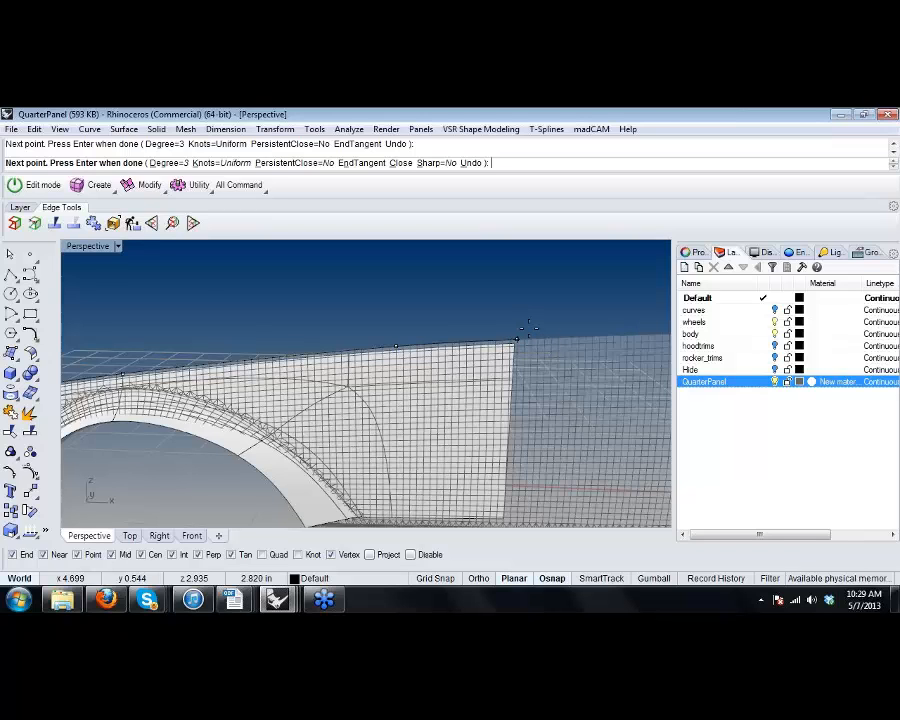
pyautogui.scroll(6, 529, 328)
pyautogui.click(464, 364)
pyautogui.rightClick(466, 365)
pyautogui.scroll(-9, 467, 366)
pyautogui.keyDown('shift'); pyautogui.moveTo(541, 382); pyautogui.dragTo(537, 374, button='right'); pyautogui.keyUp('shift')
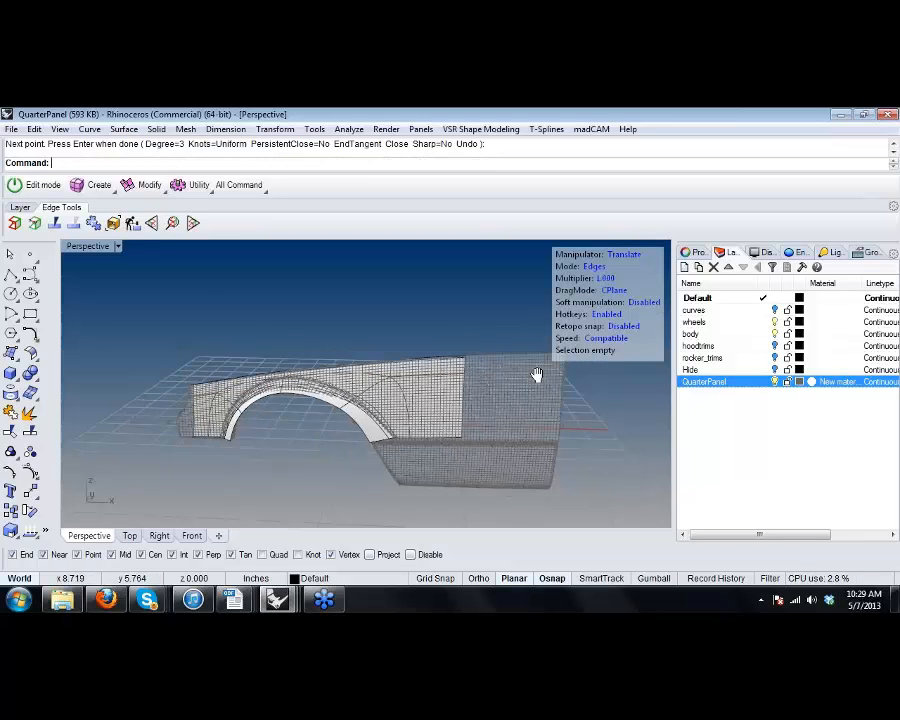
# Hide the QuarterPanel layer and match the T-spline panel's upper border edge loop to the new curve with tsMatch.
pyautogui.click(775, 383)
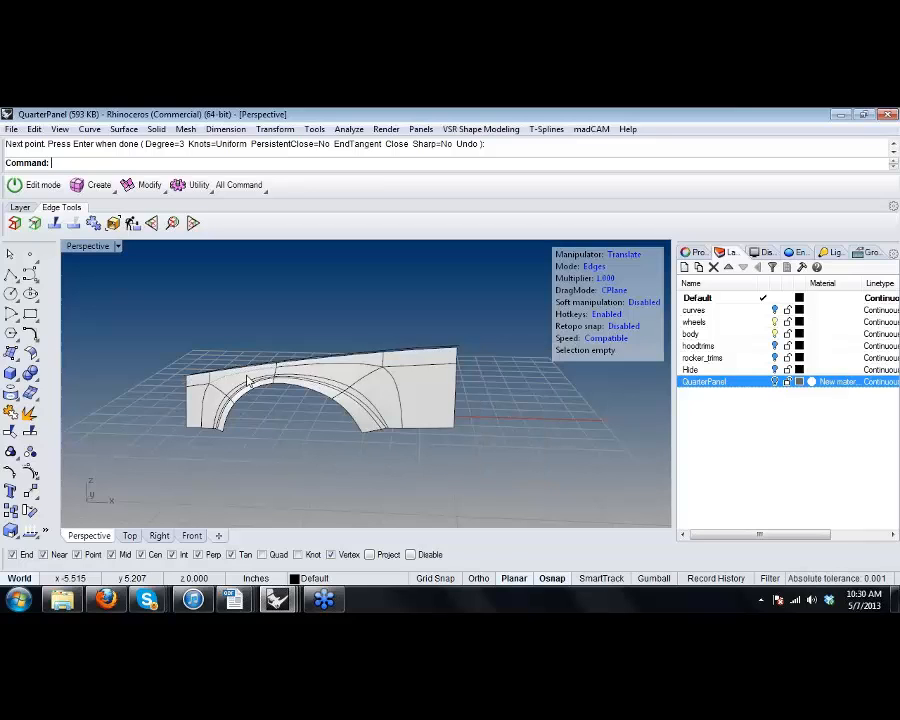
pyautogui.write('tsMatch')
pyautogui.press('Return')
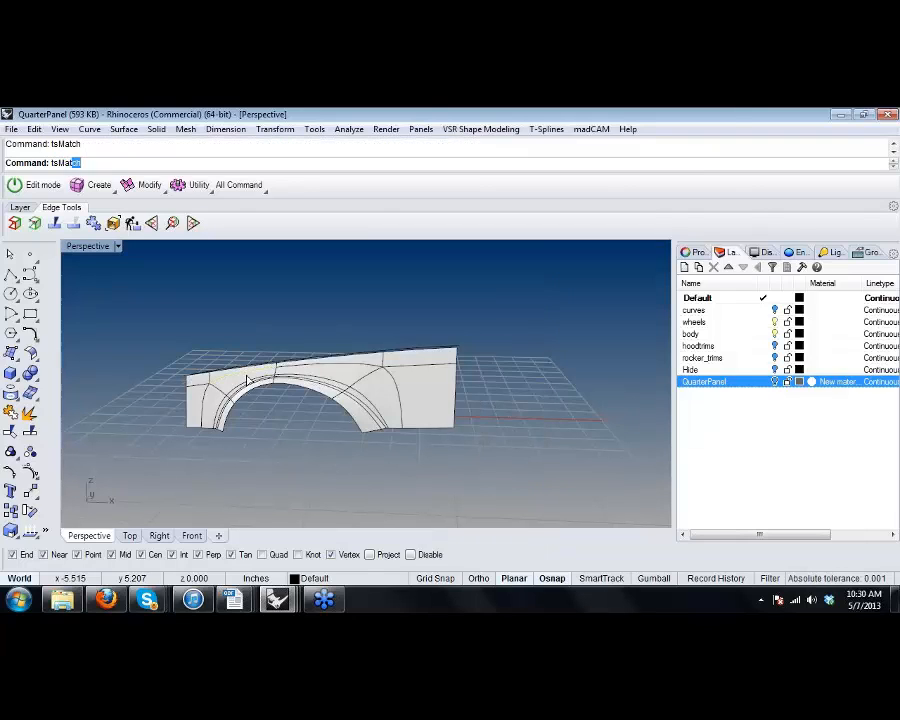
pyautogui.scroll(8, 371, 400)
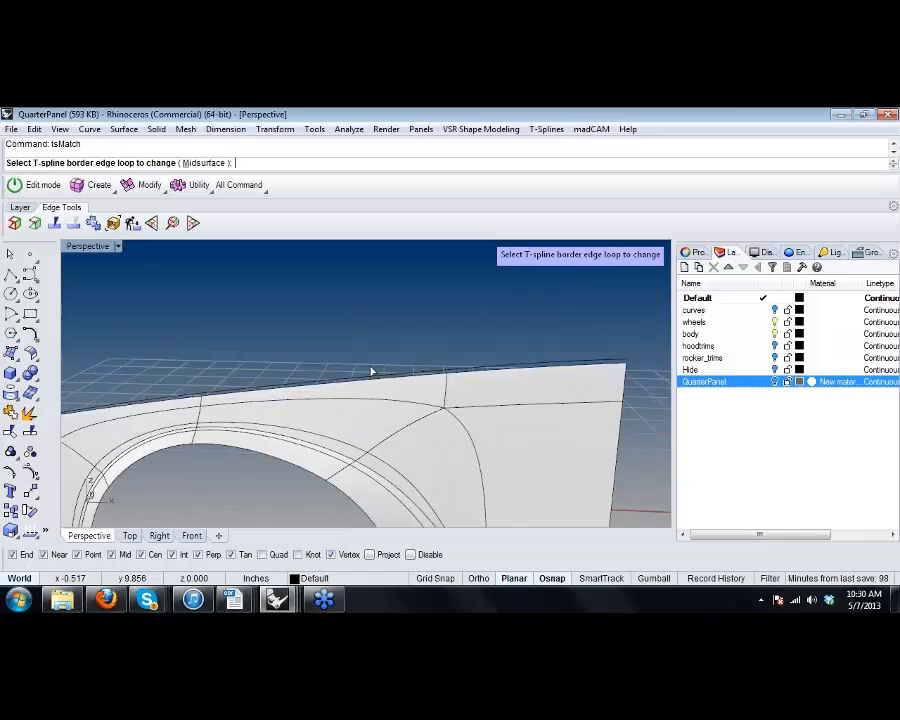
pyautogui.scroll(-8, 371, 400)
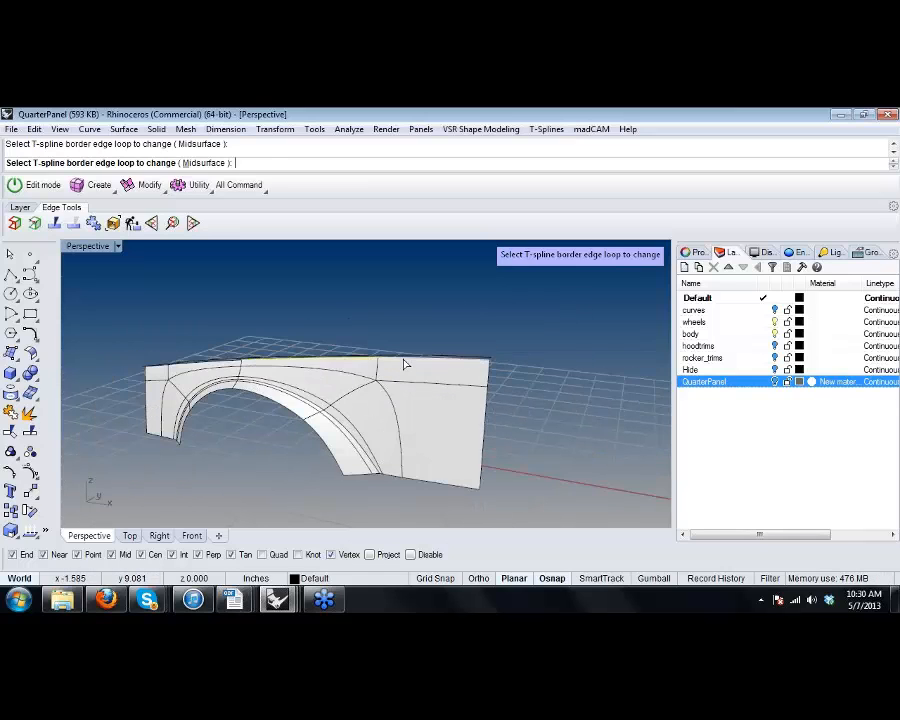
pyautogui.click(384, 372)
pyautogui.moveTo(384, 372)
pyautogui.mouseDown(button='right')
pyautogui.moveTo(372, 368)
pyautogui.moveTo(387, 371)
pyautogui.mouseUp(button='right')
pyautogui.scroll(5, 396, 374)
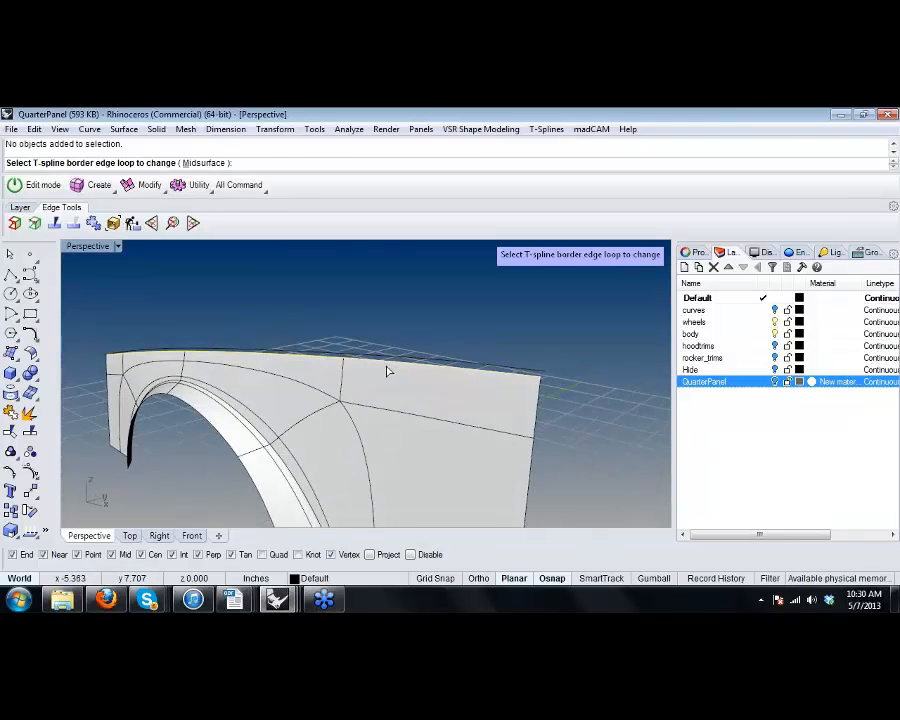
pyautogui.click(394, 369)
pyautogui.click(411, 362)
pyautogui.press('Return')
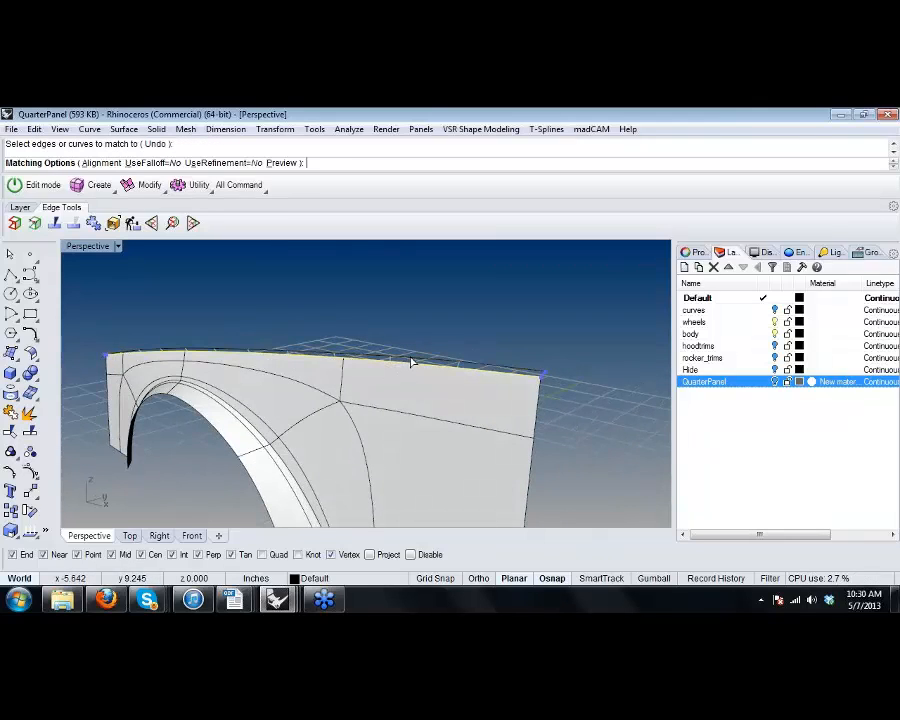
pyautogui.press('Return')
# Examine the matched upper edge and the control vertex at the panel's upper front corner.
pyautogui.moveTo(406, 382); pyautogui.dragTo(360, 425, button='right')
pyautogui.scroll(-5, 390, 368)
pyautogui.click(253, 452)
pyautogui.moveTo(253, 452); pyautogui.dragTo(305, 422, button='right')
pyautogui.scroll(4, 215, 400)
pyautogui.moveTo(240, 420); pyautogui.dragTo(200, 375, button='right')
pyautogui.scroll(4, 183, 354)
pyautogui.click(185, 382)
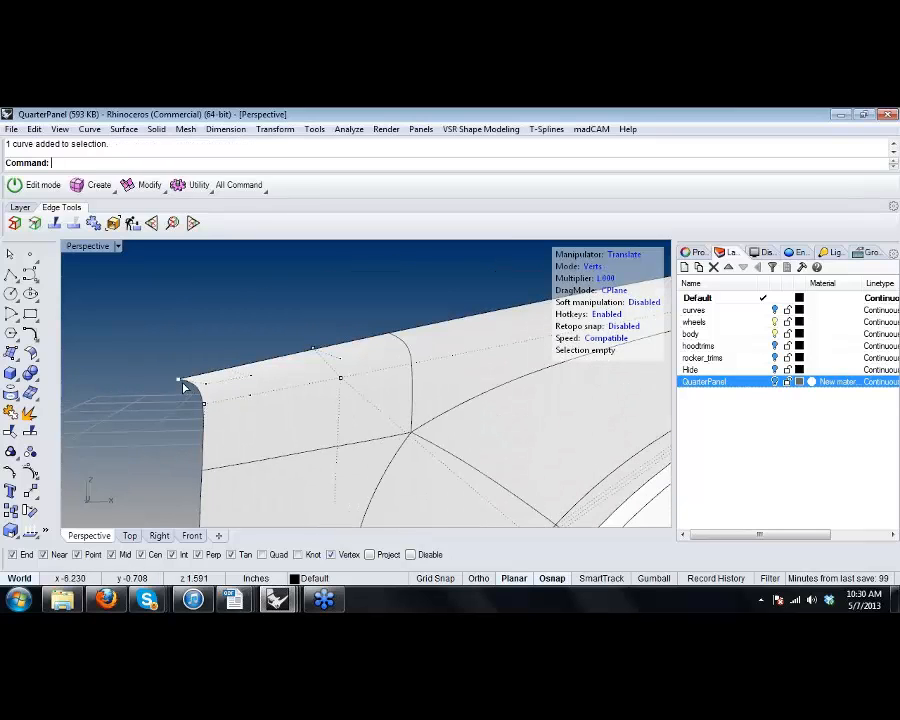
pyautogui.moveTo(159, 370); pyautogui.dragTo(202, 397)
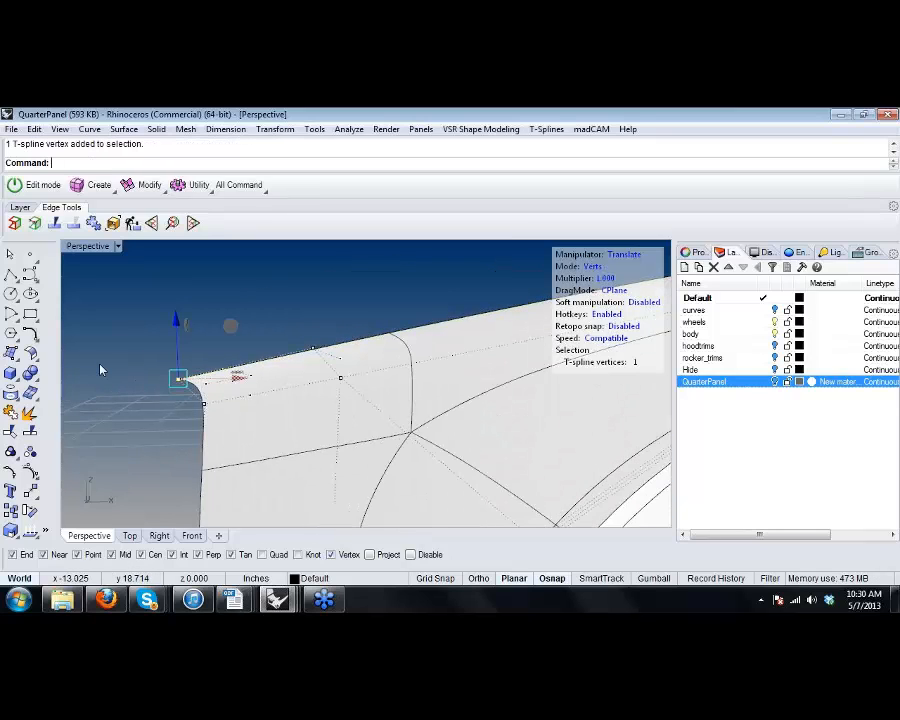
pyautogui.scroll(-8, 136, 374)
pyautogui.press('Escape')
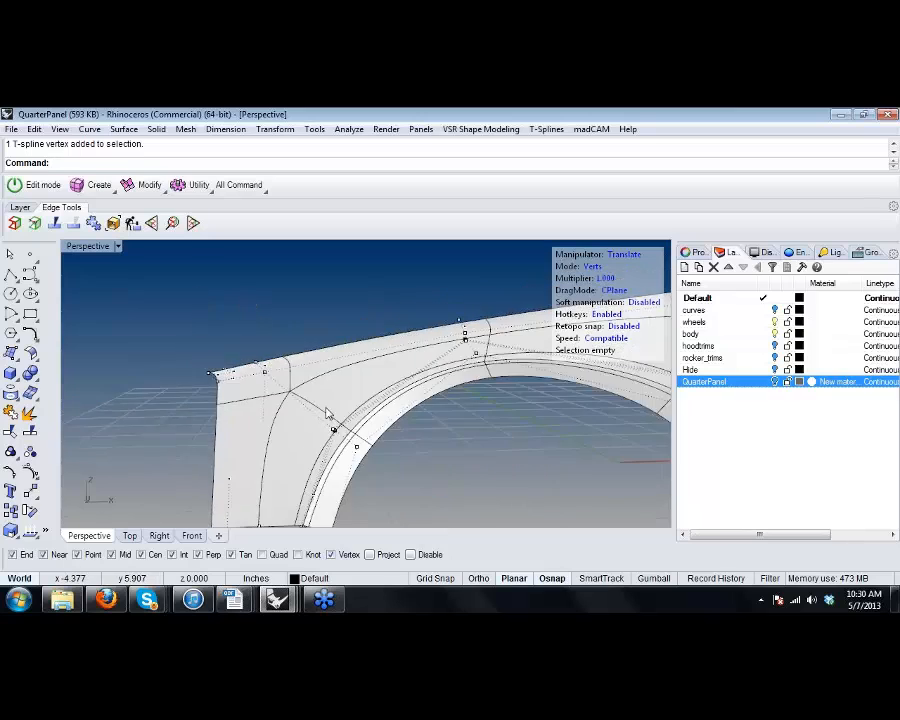
pyautogui.moveTo(378, 424); pyautogui.dragTo(348, 447, button='right')
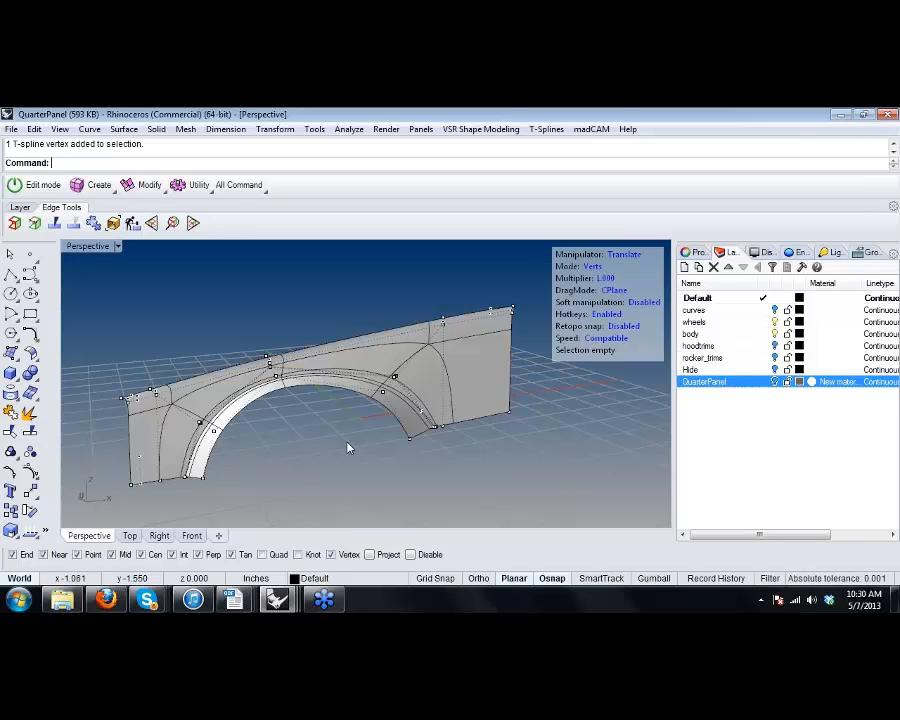
pyautogui.moveTo(370, 440)
pyautogui.mouseDown(button='right')
pyautogui.moveTo(378, 426)
pyautogui.moveTo(367, 433)
pyautogui.mouseUp(button='right')
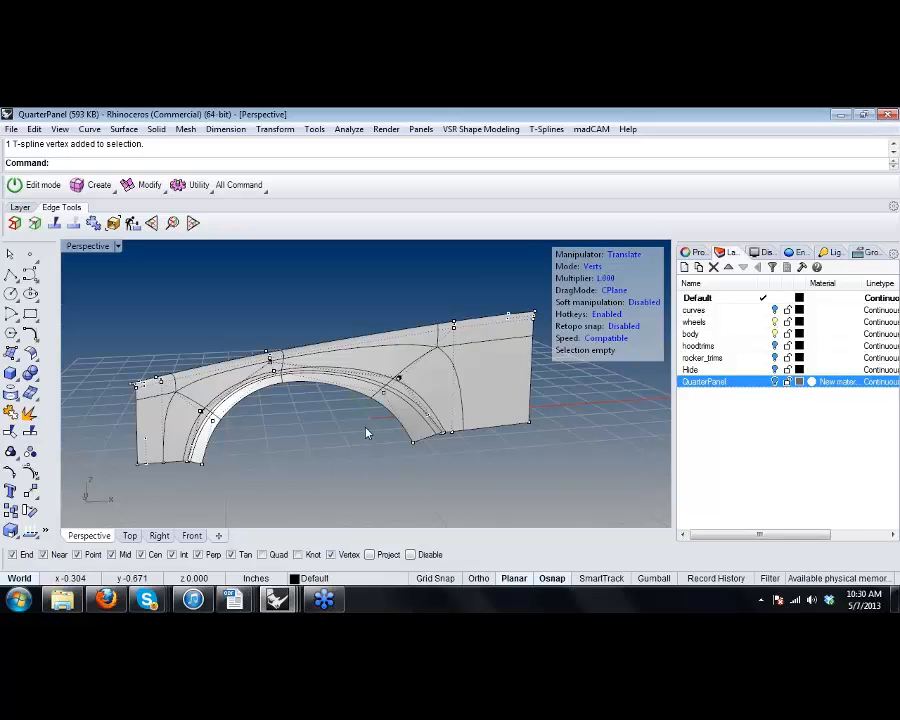
pyautogui.moveTo(327, 460); pyautogui.dragTo(347, 452, button='right')
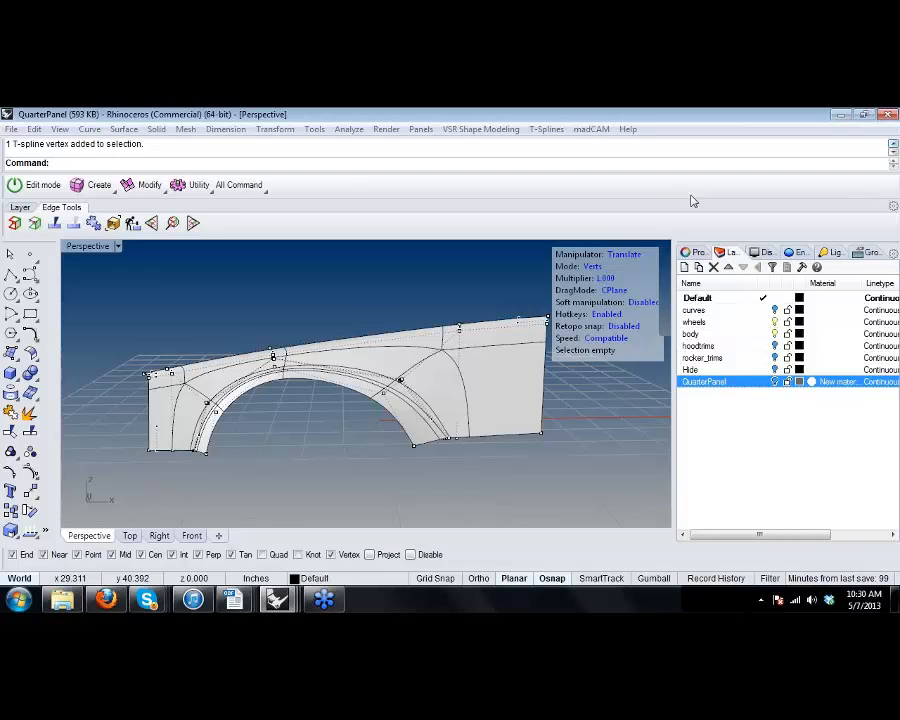
# Switch to the PowerPoint presentation and open slide 3, "Laying out a topology on scanned data".
pyautogui.click(843, 190)
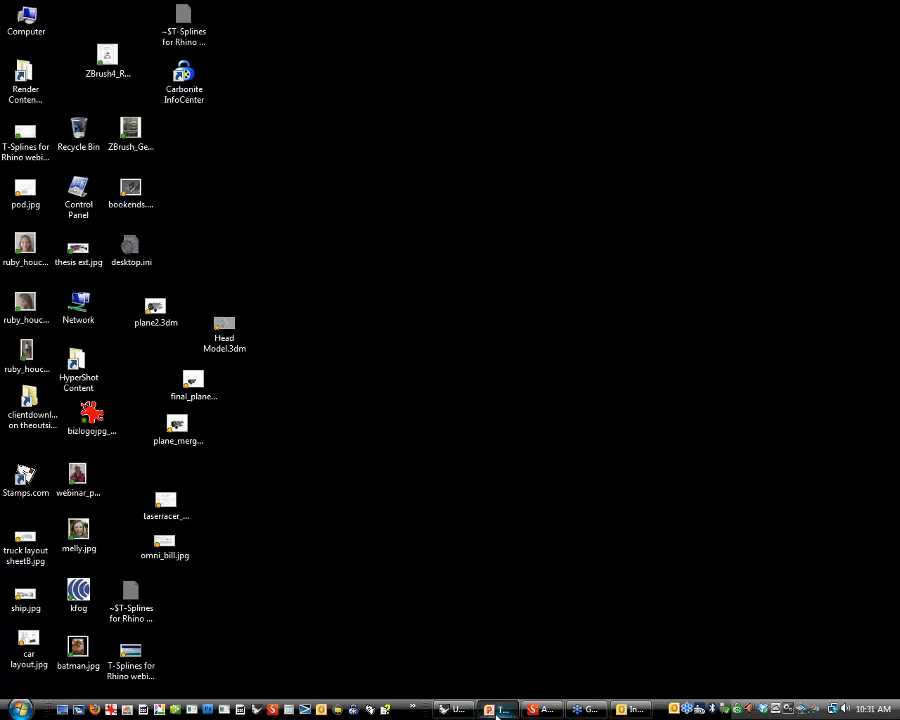
pyautogui.click(497, 711)
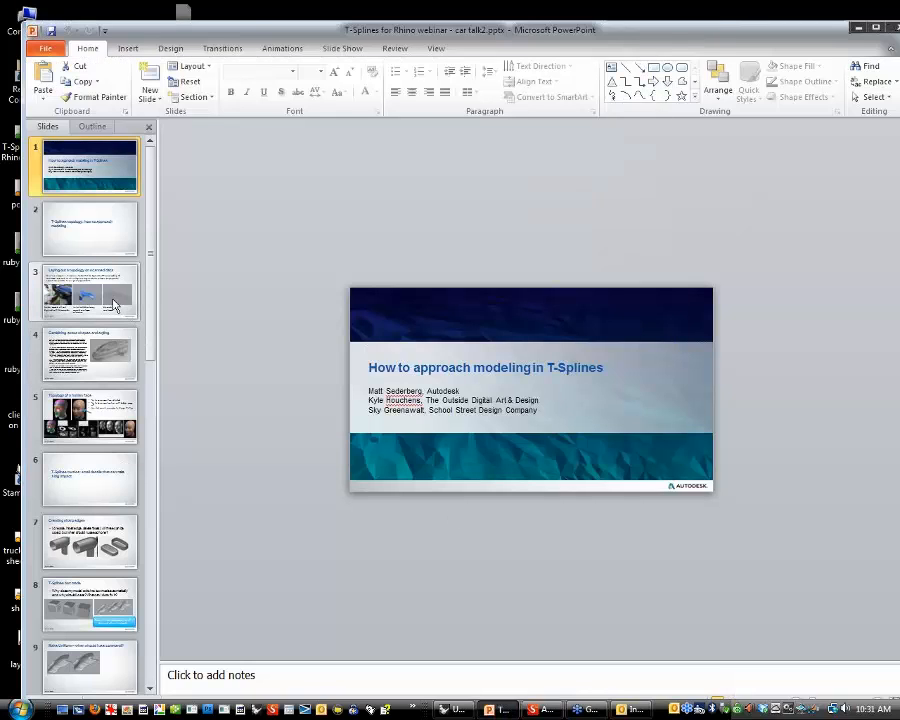
pyautogui.click(90, 292)
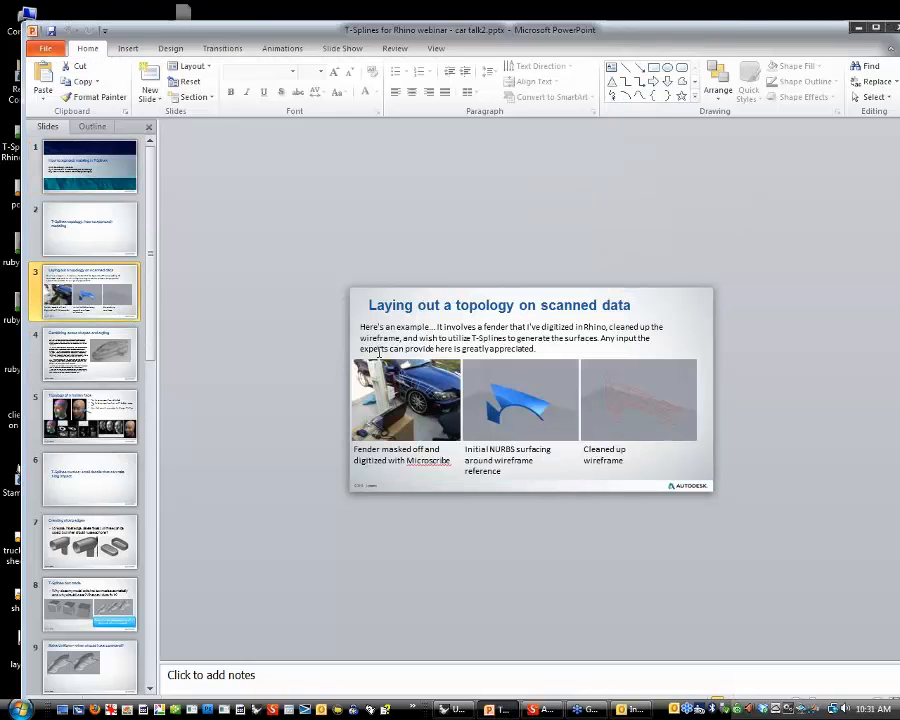